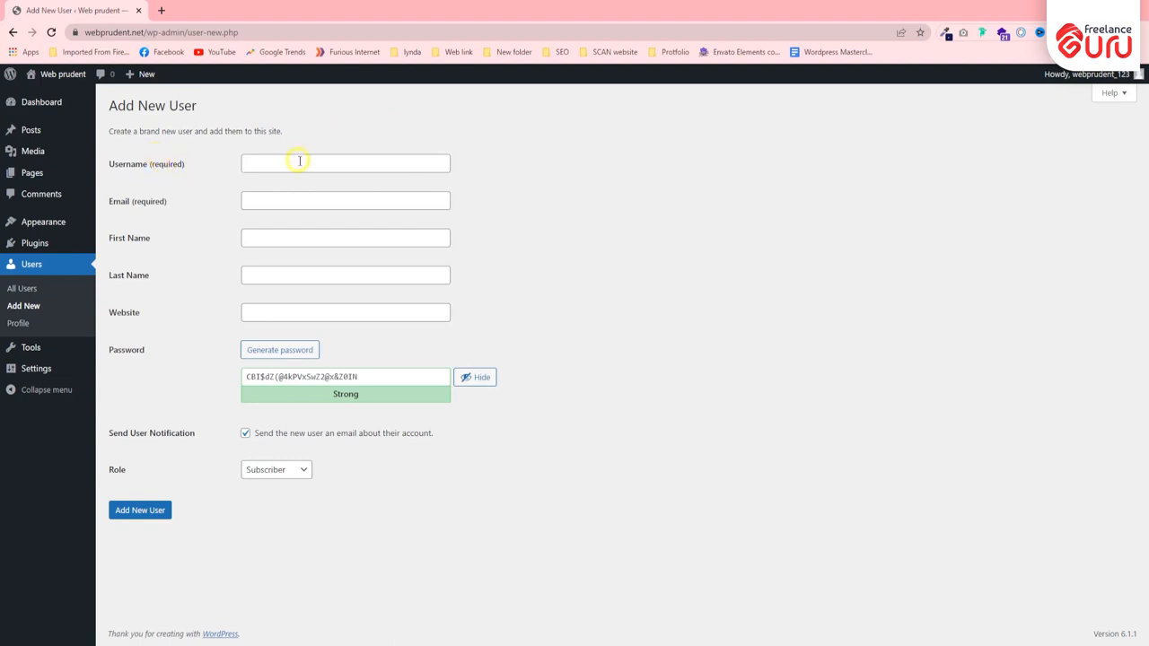
- Enter the new user's username and e-mail address in the required fields
left_click(299, 161)
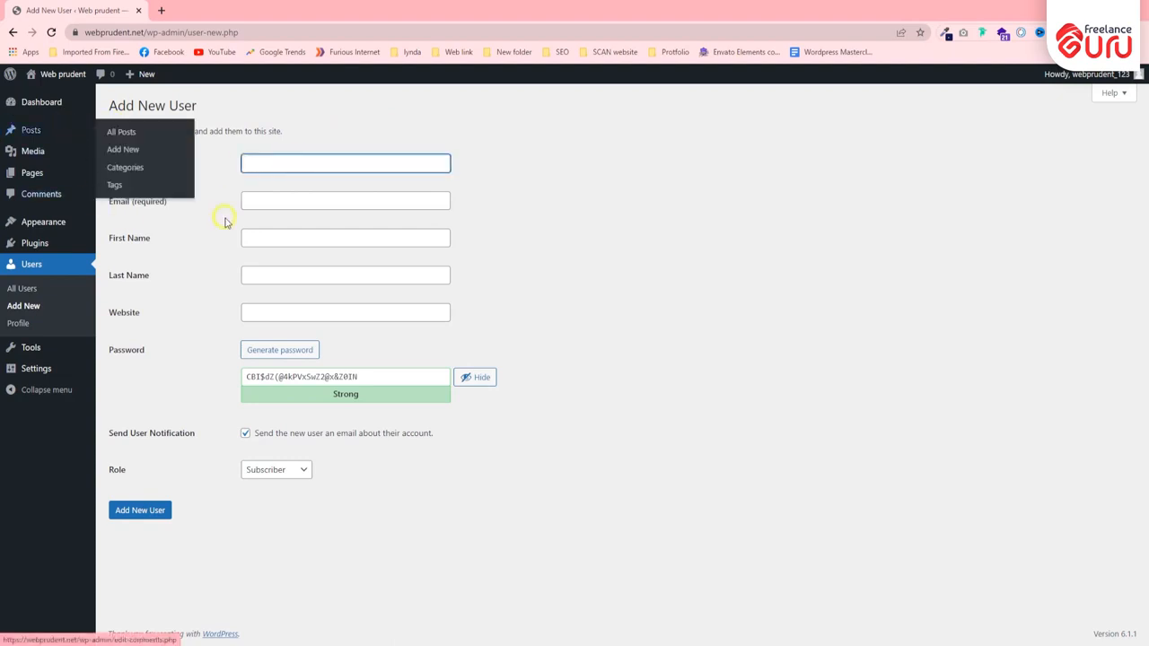
left_click(499, 183)
left_click(333, 163)
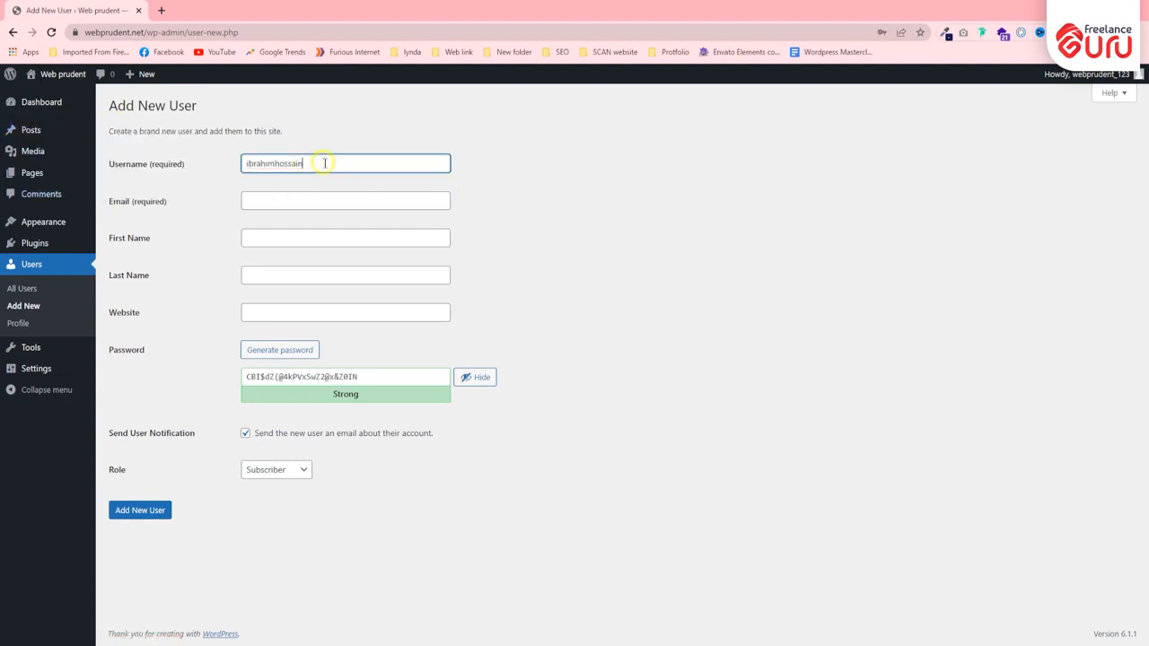
left_click(299, 198)
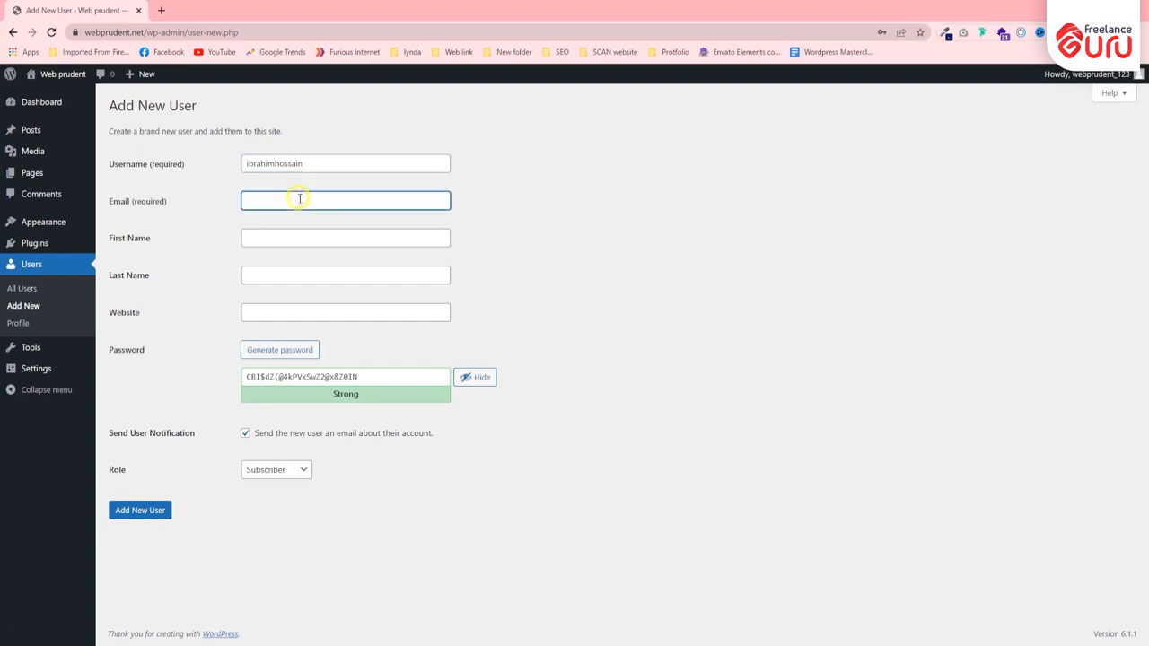
key("ctrl+v")
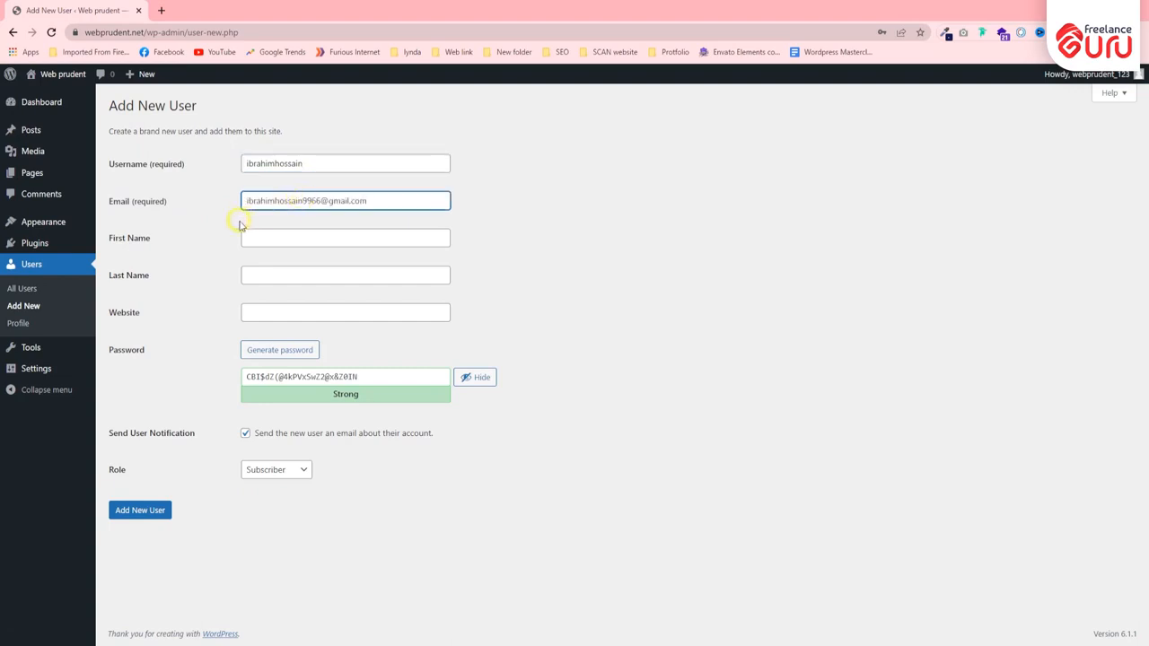
triple_click(334, 201)
left_click(541, 204)
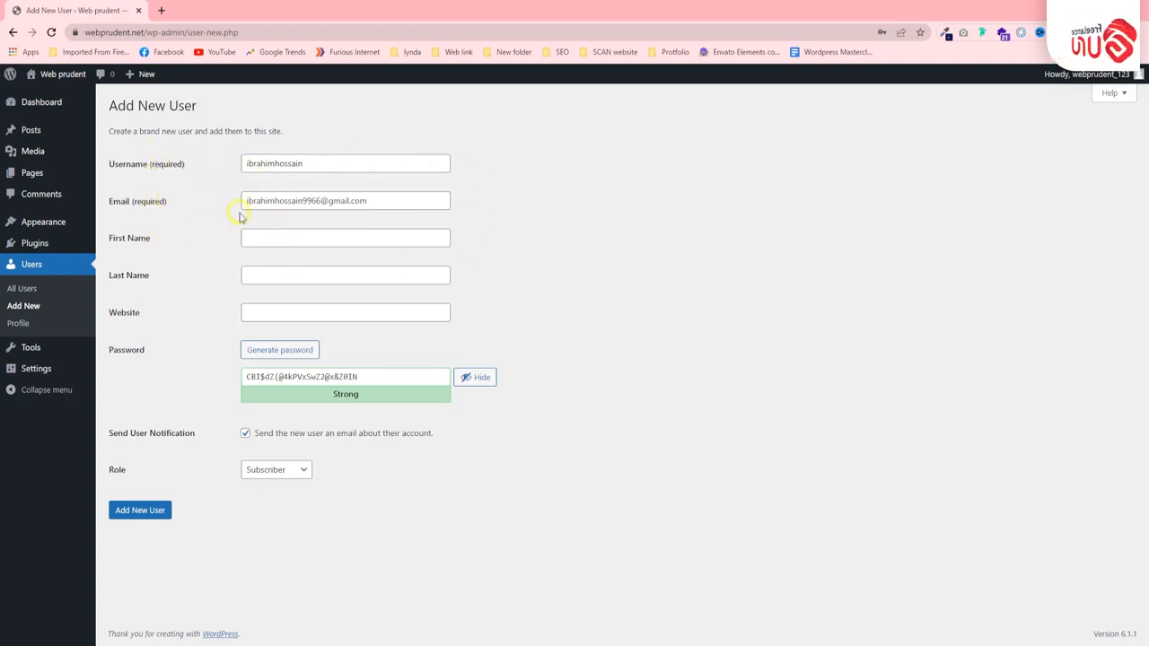
- Fill in the new user's first name and last name
left_click(283, 242)
left_click(277, 274)
left_click(275, 237)
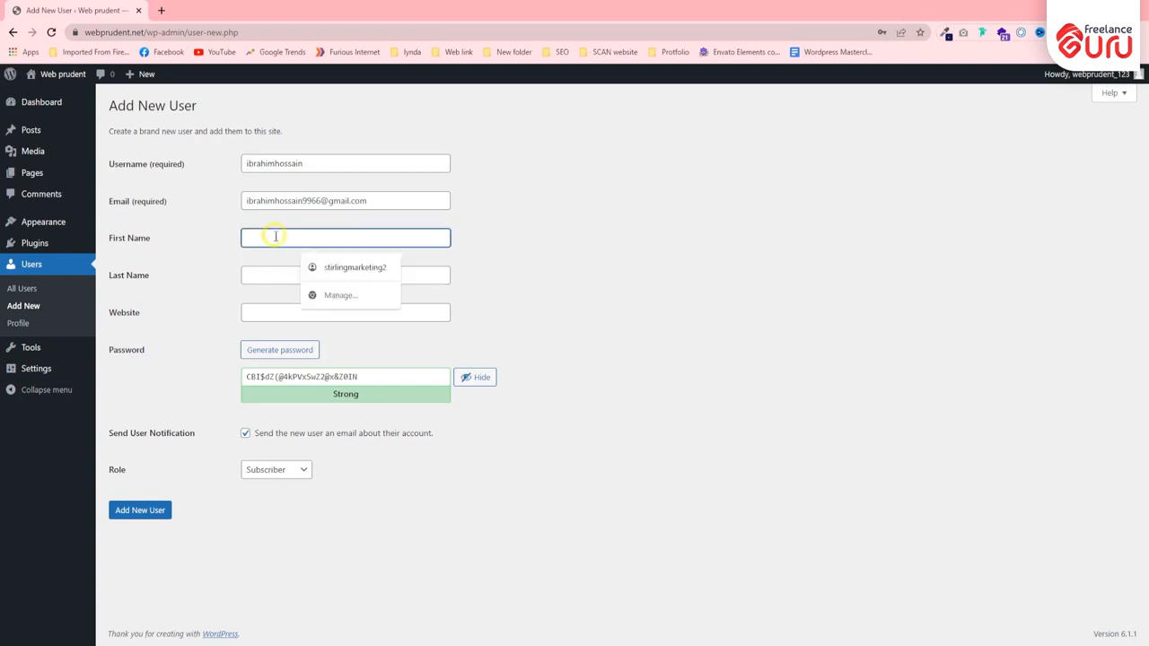
key("Tab")
left_click(529, 280)
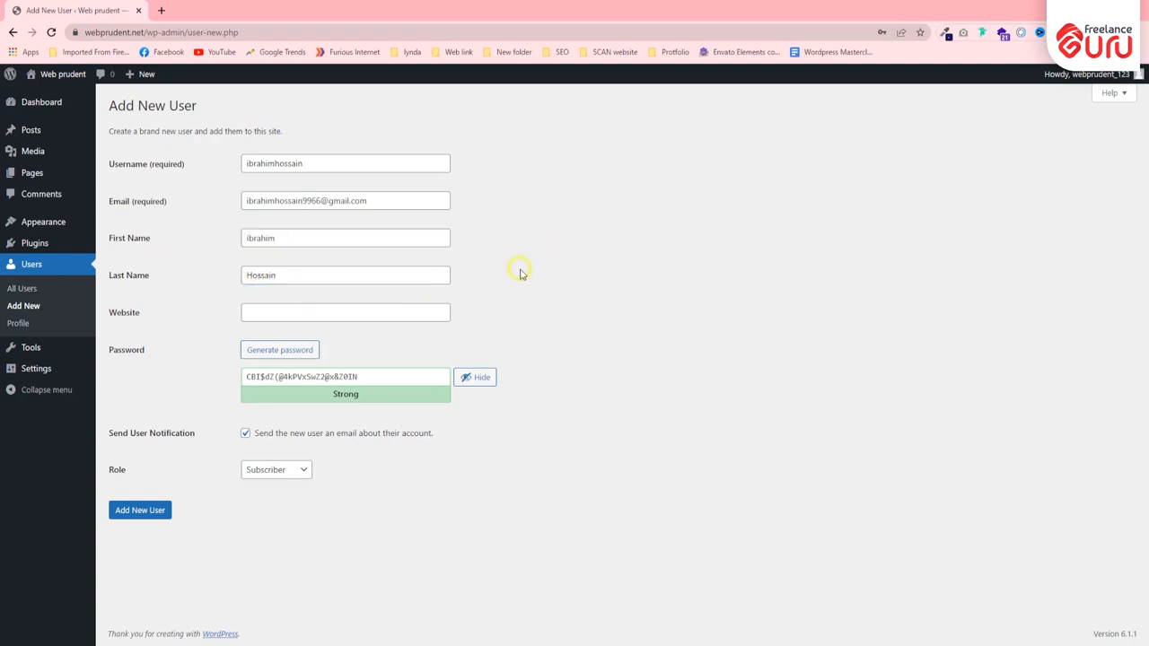
left_click(271, 309)
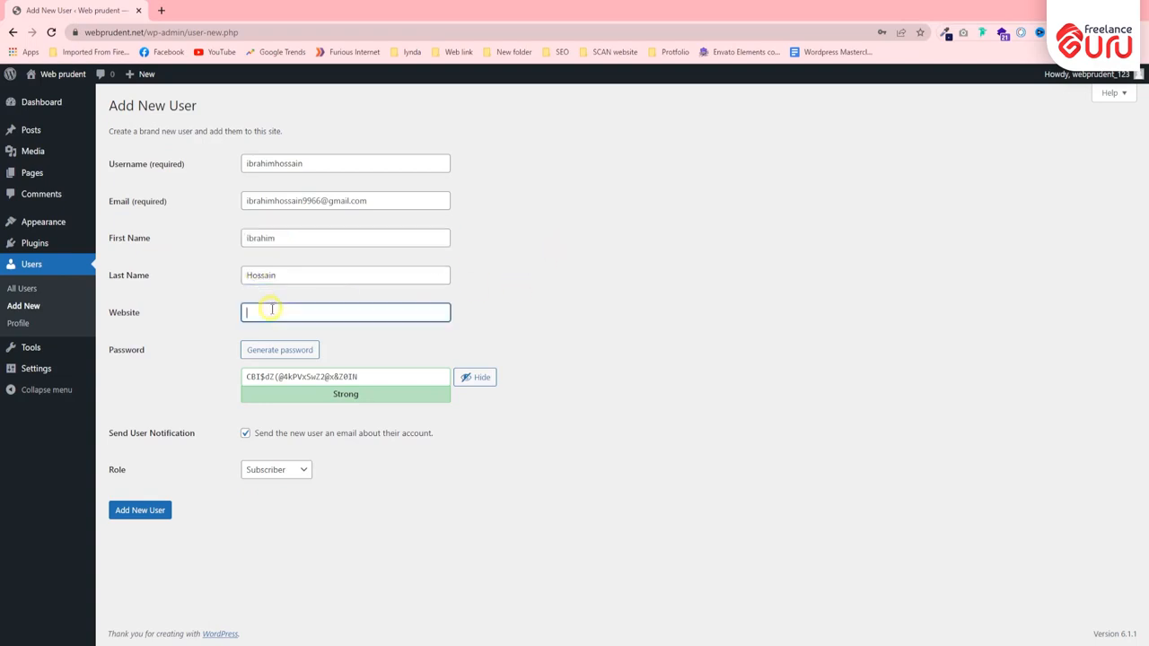
left_click(149, 31)
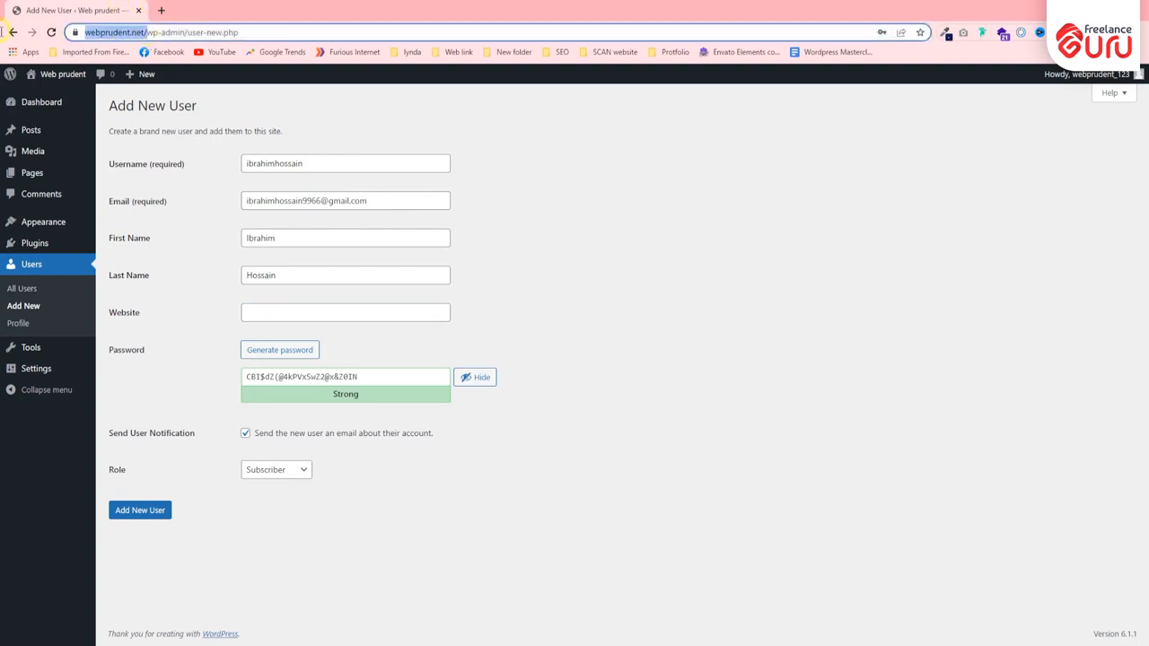
left_click(603, 231)
left_click(305, 307)
type("https://webprudent.net/")
left_click(521, 311)
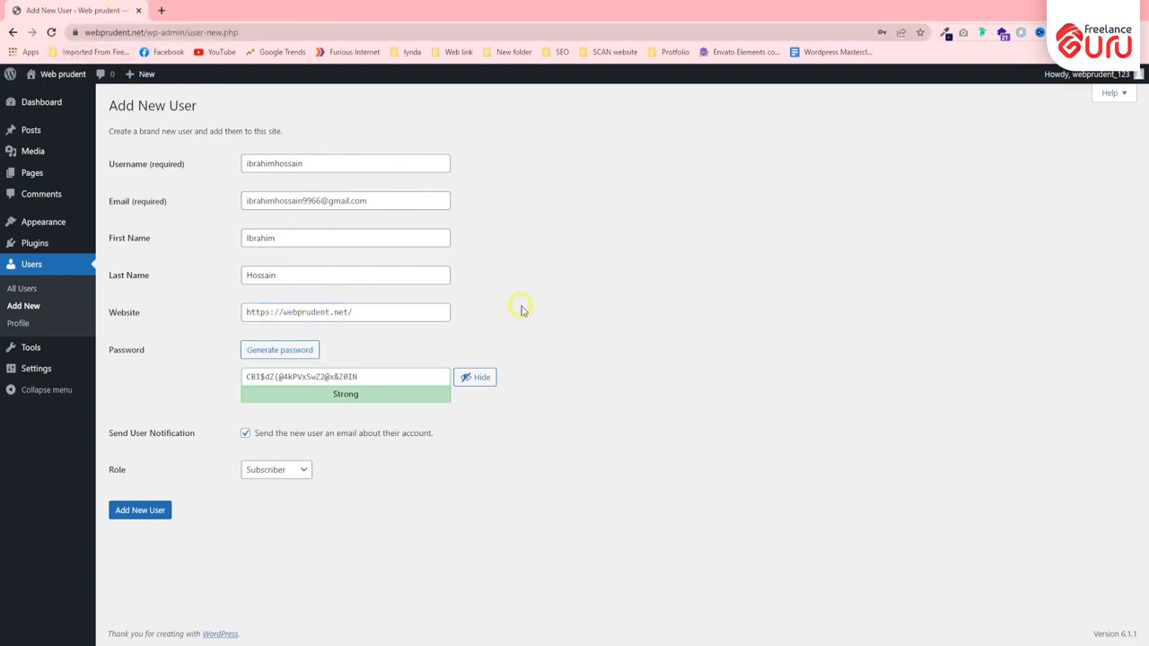
- Replace the generated password with a custom password for the new user
left_click(275, 352)
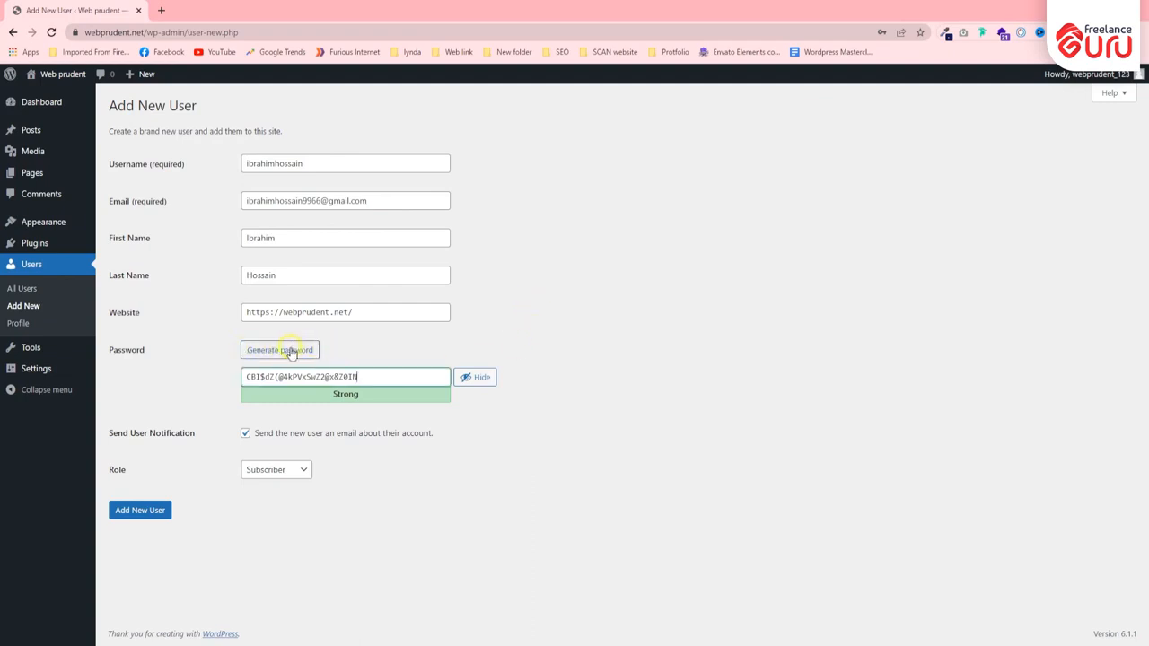
left_click_drag(364, 376, 229, 381)
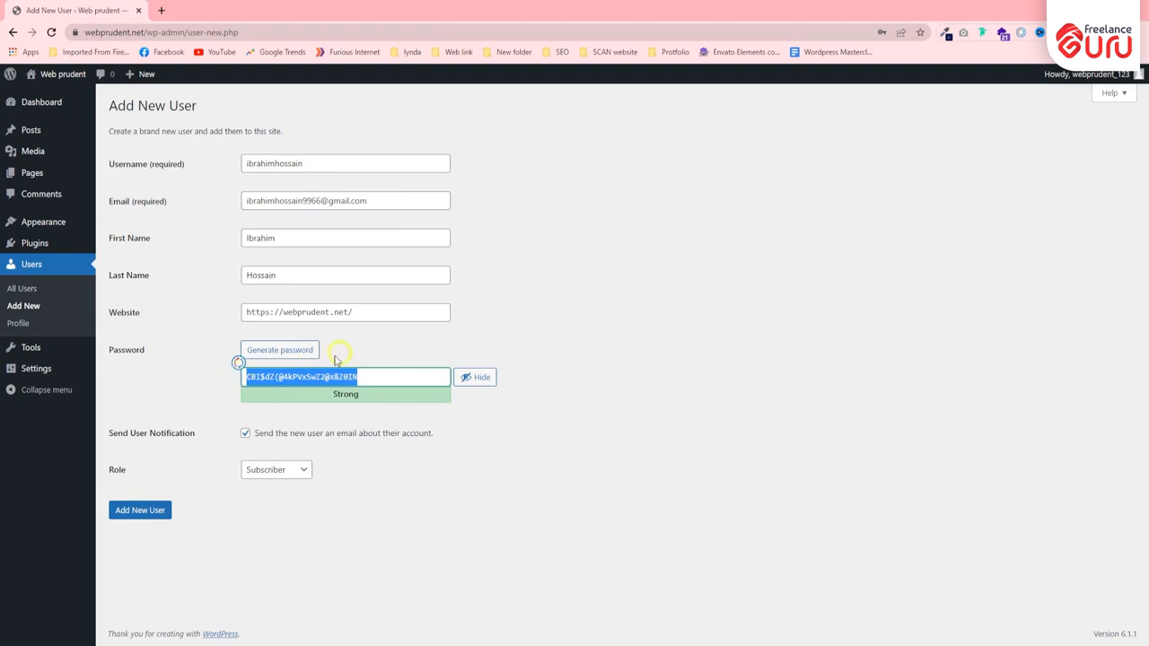
type("admin@12")
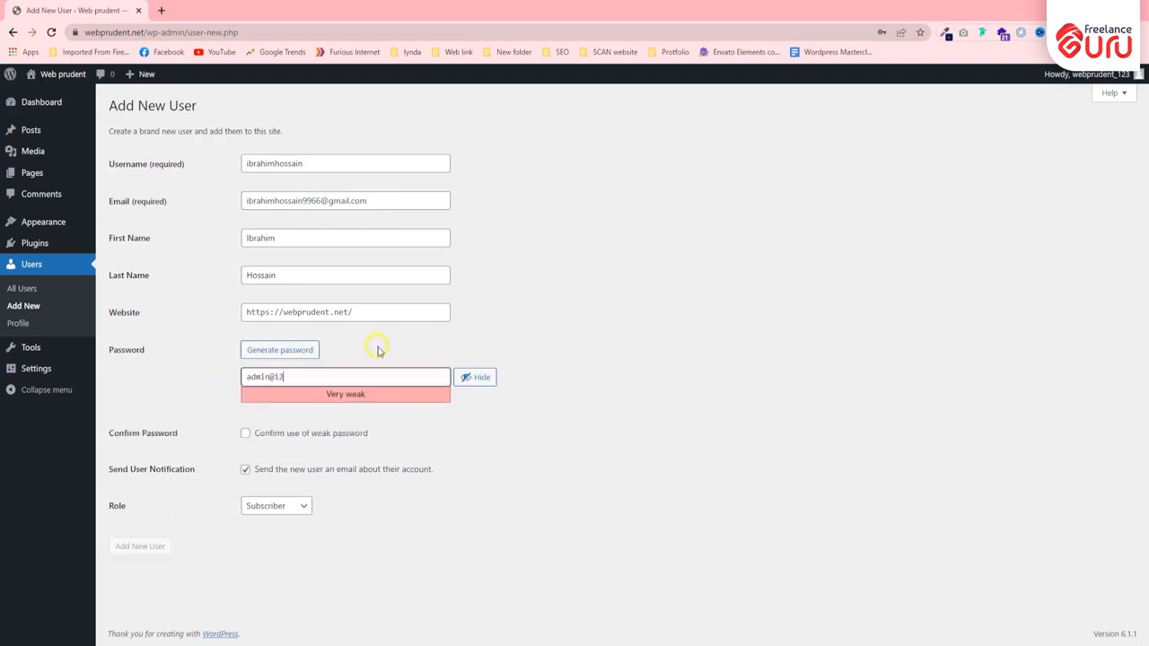
type("3")
left_click(541, 445)
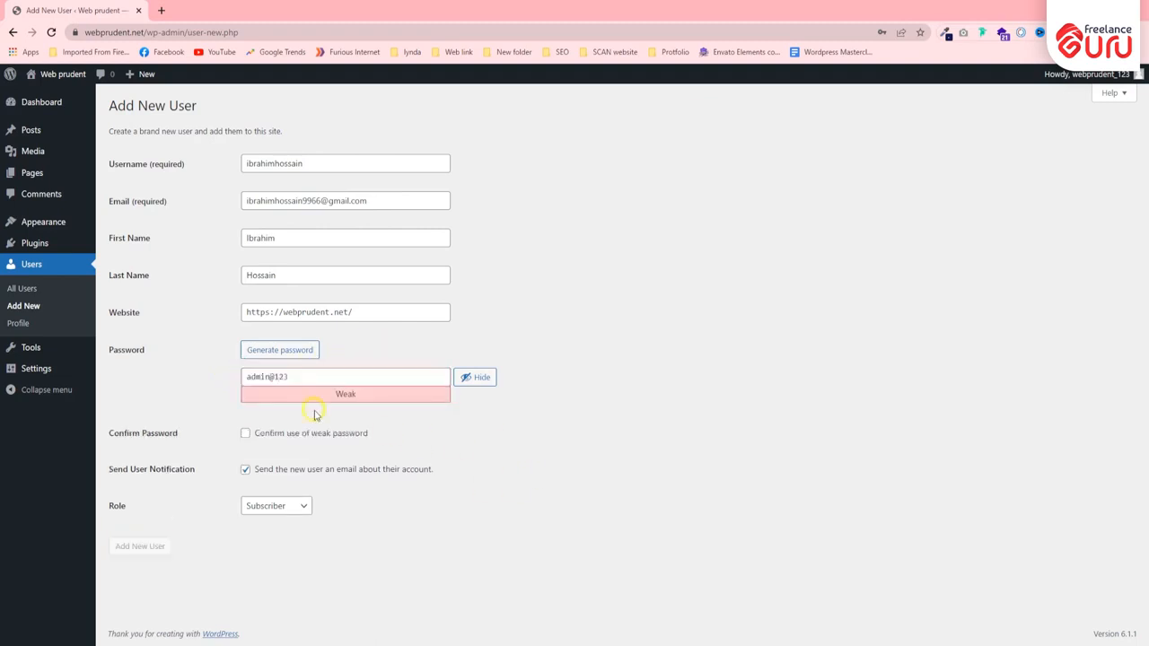
double_click(268, 375)
left_click_drag(274, 377, 301, 378)
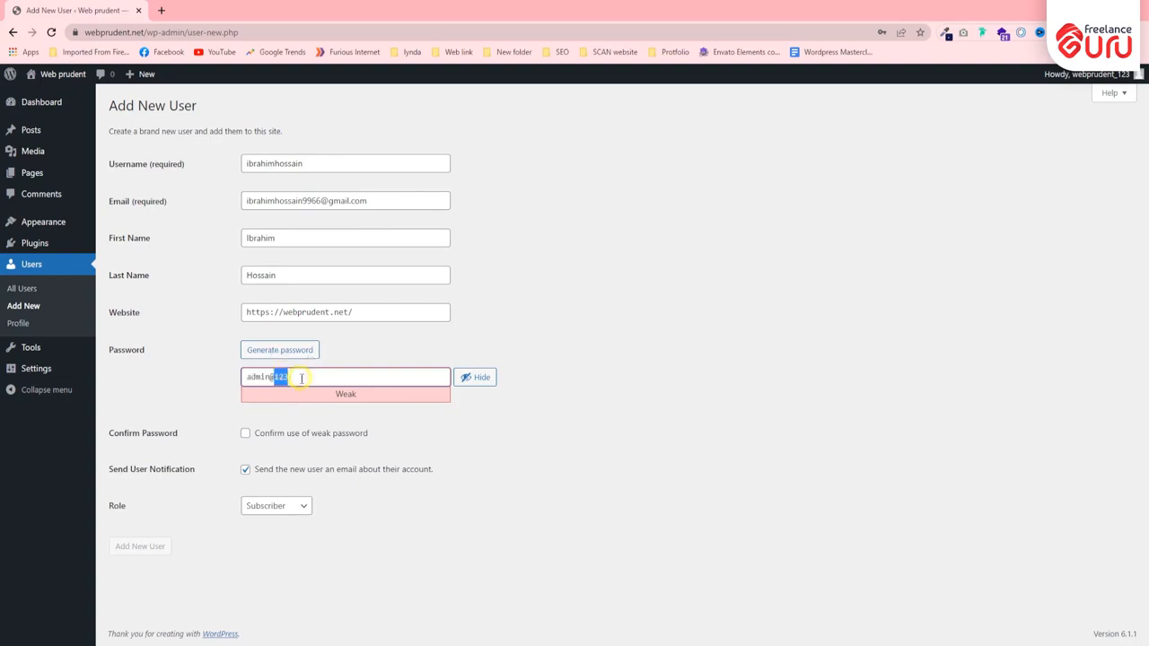
triple_click(302, 378)
left_click(403, 340)
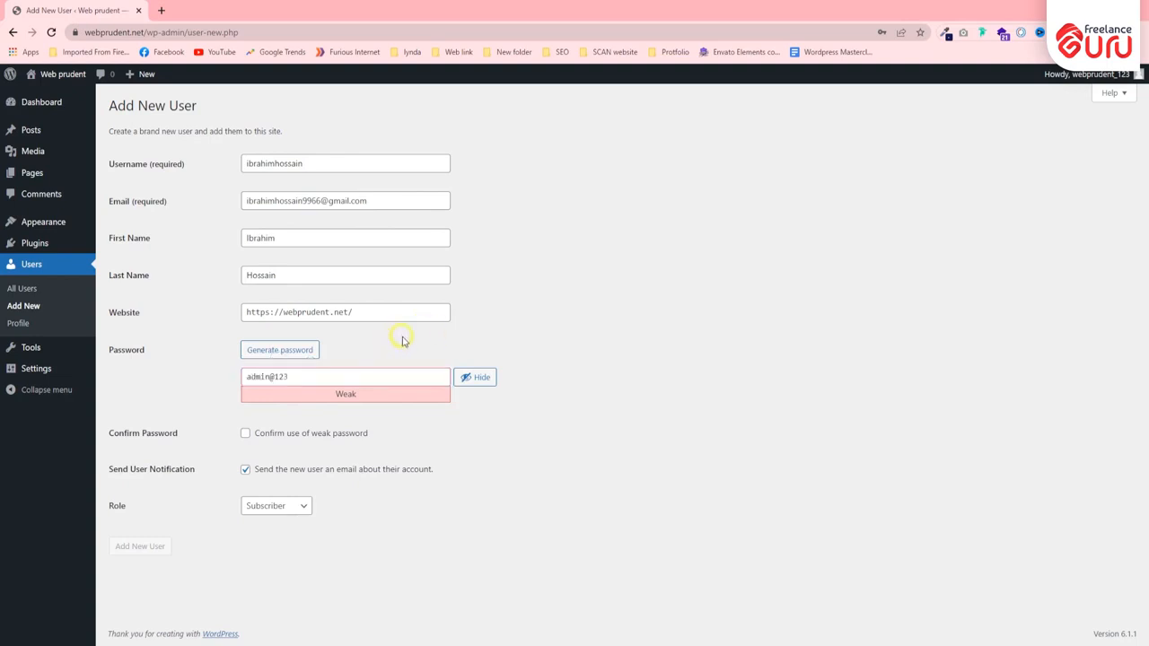
double_click(344, 395)
left_click(485, 413)
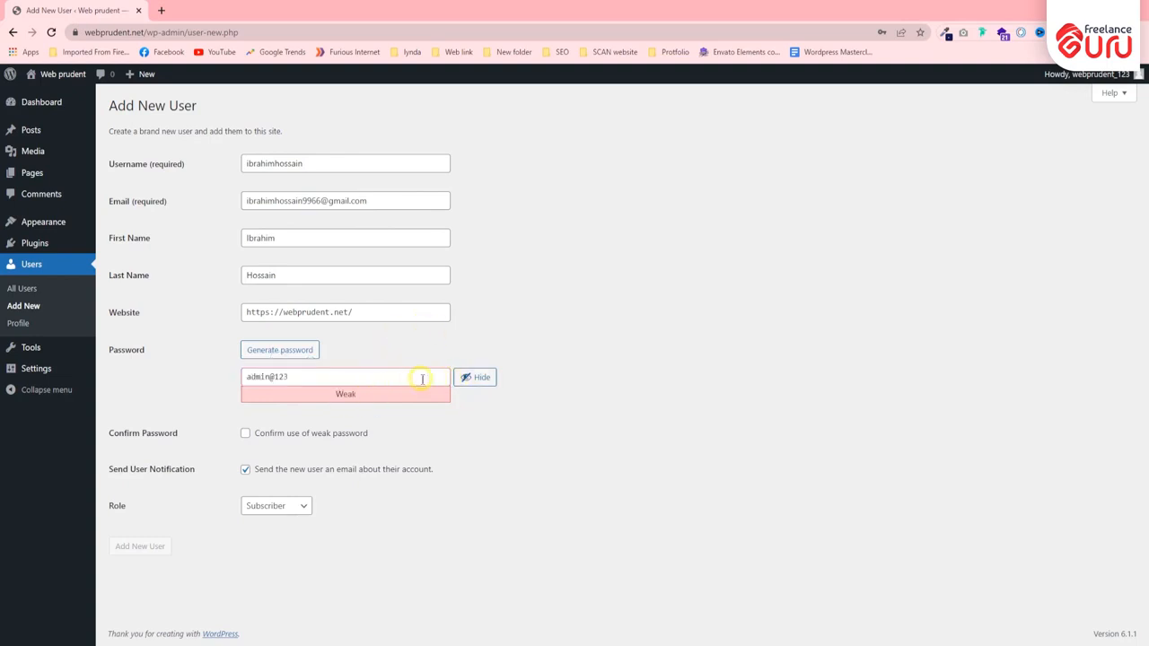
- Try strengthening the new user's password with extra characters, and remove the added characters again
left_click(365, 373)
type("#")
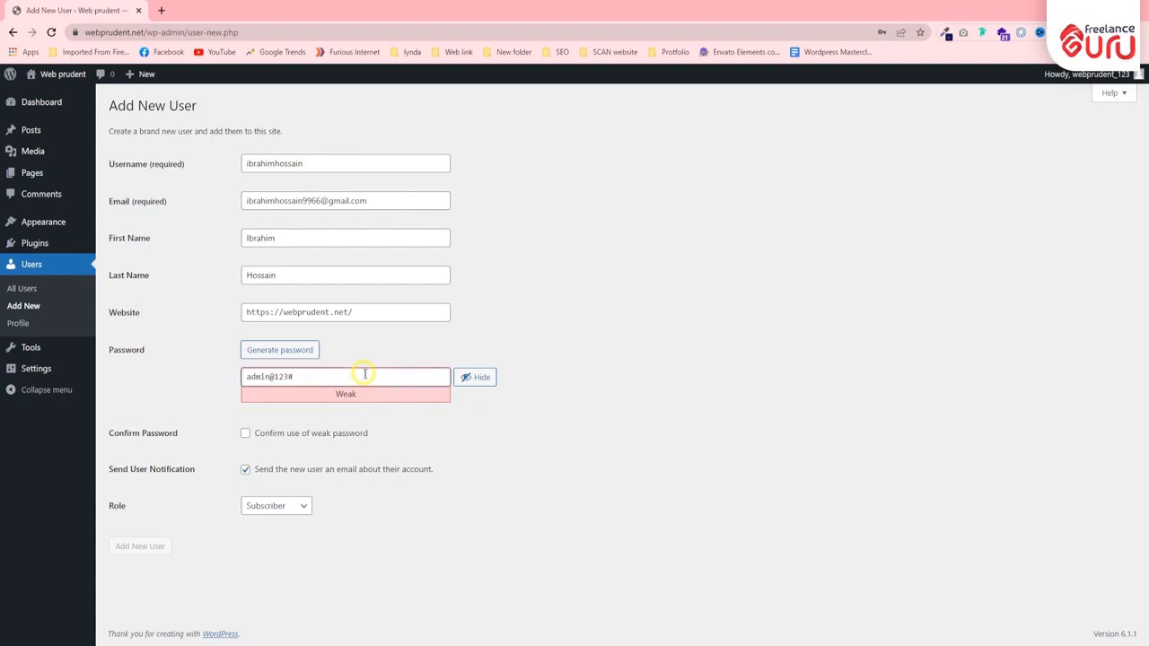
type("@")
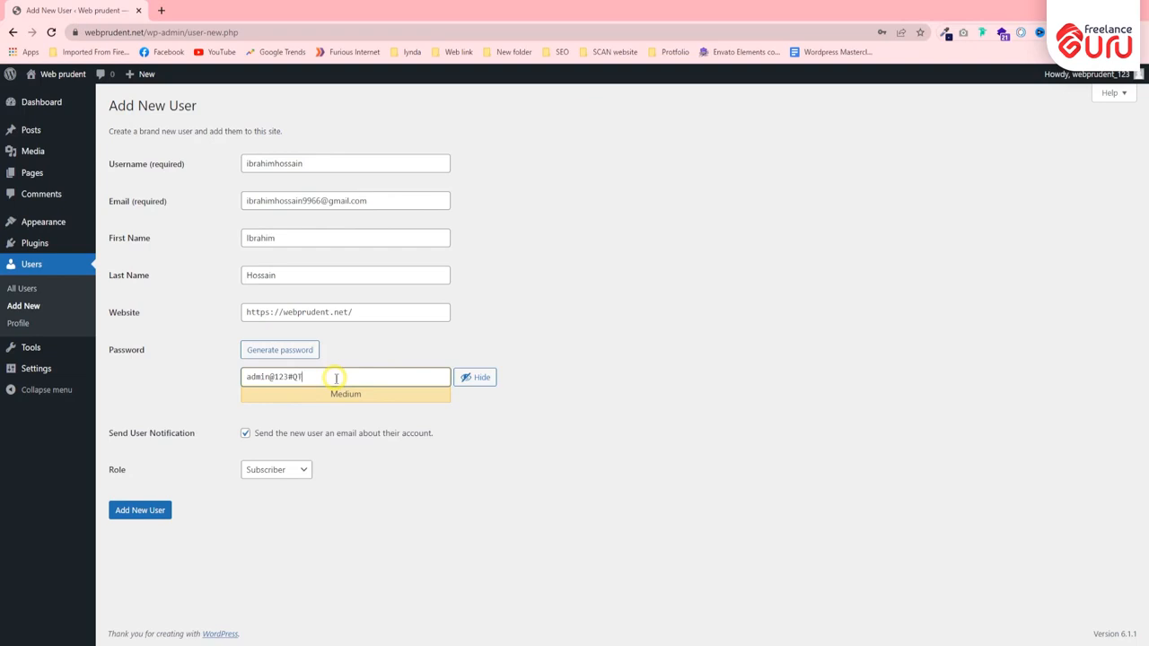
type("TQEw")
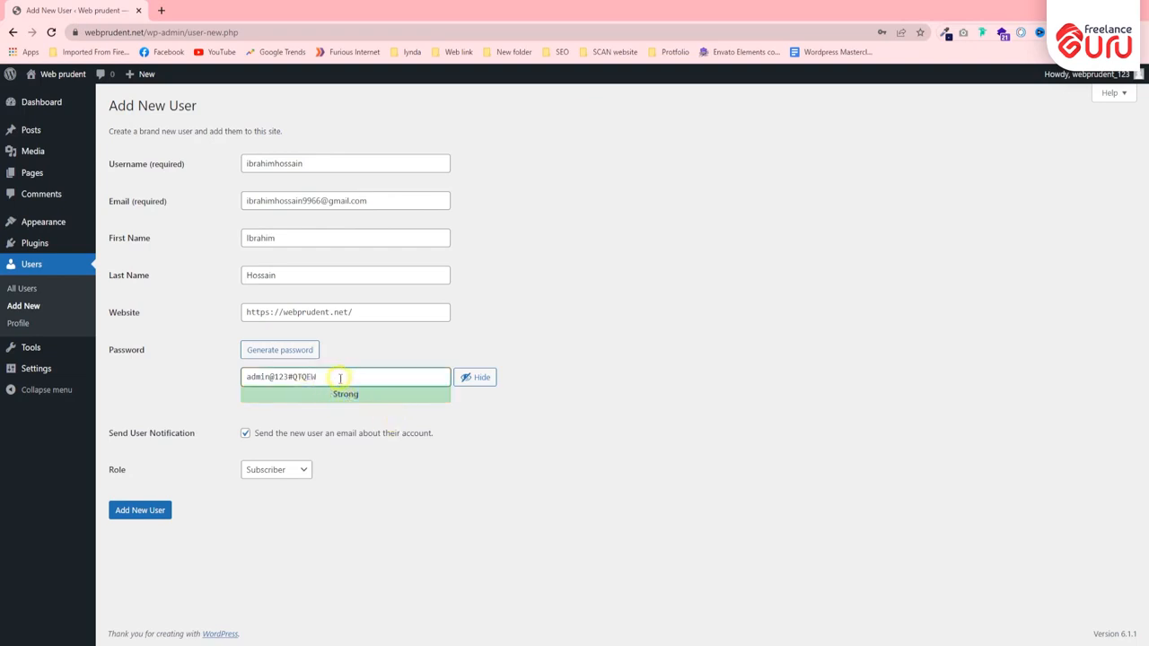
left_click_drag(290, 375, 371, 375)
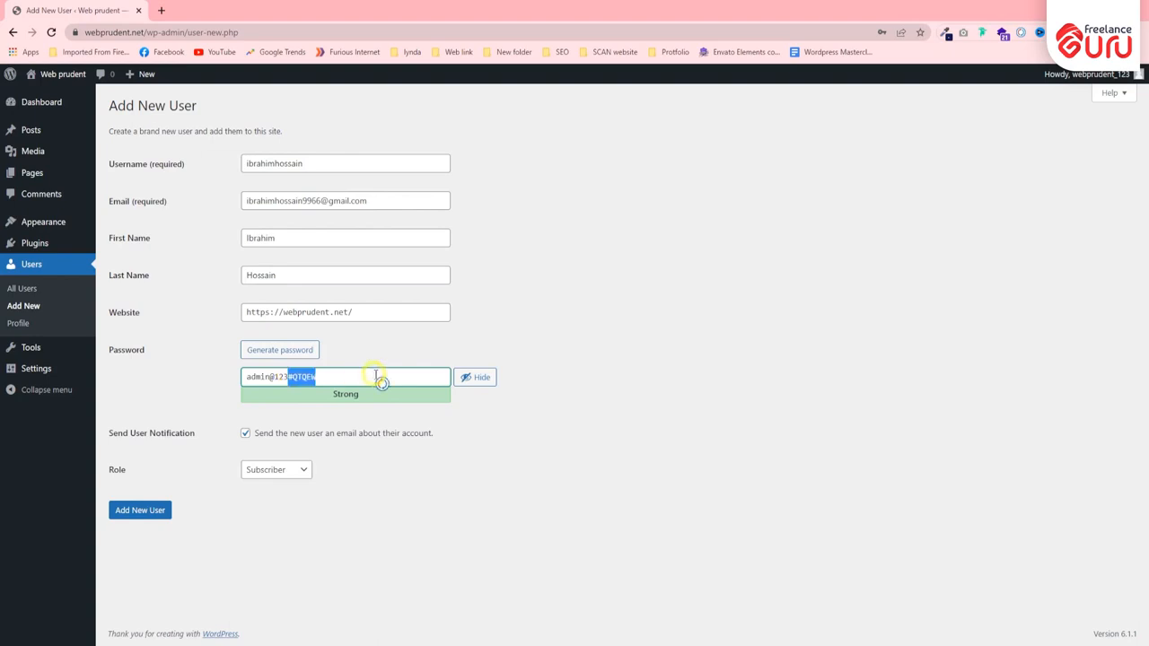
key("BackSpace")
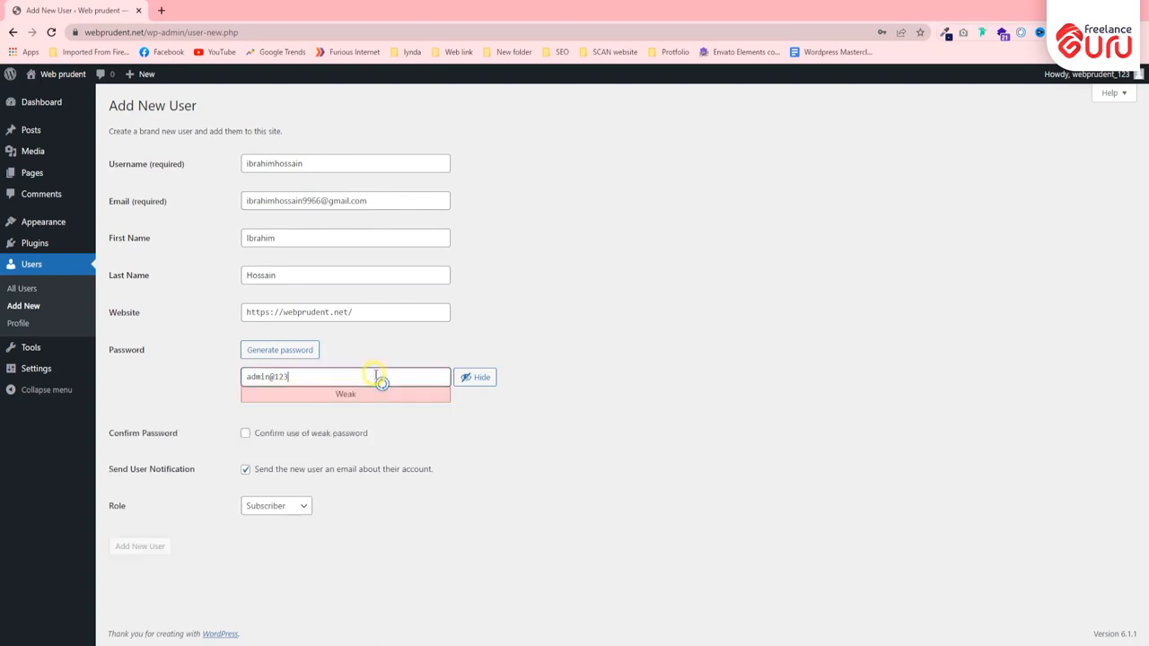
- Confirm the use of a weak password for the new user
left_click(254, 437)
triple_click(305, 373)
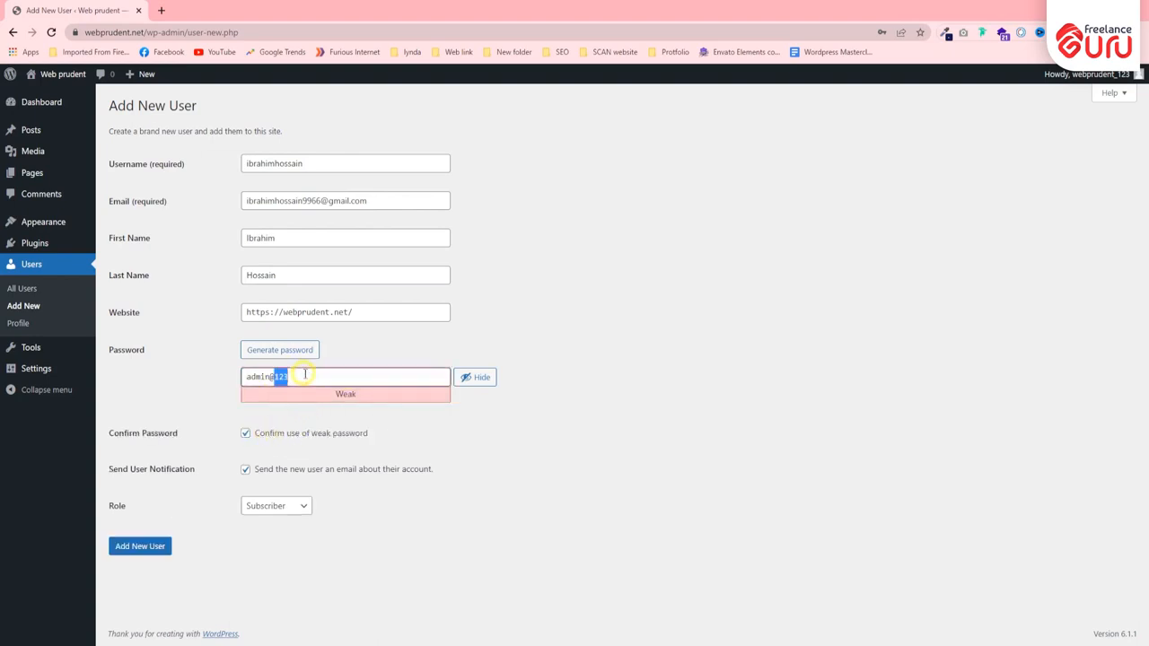
left_click(253, 411)
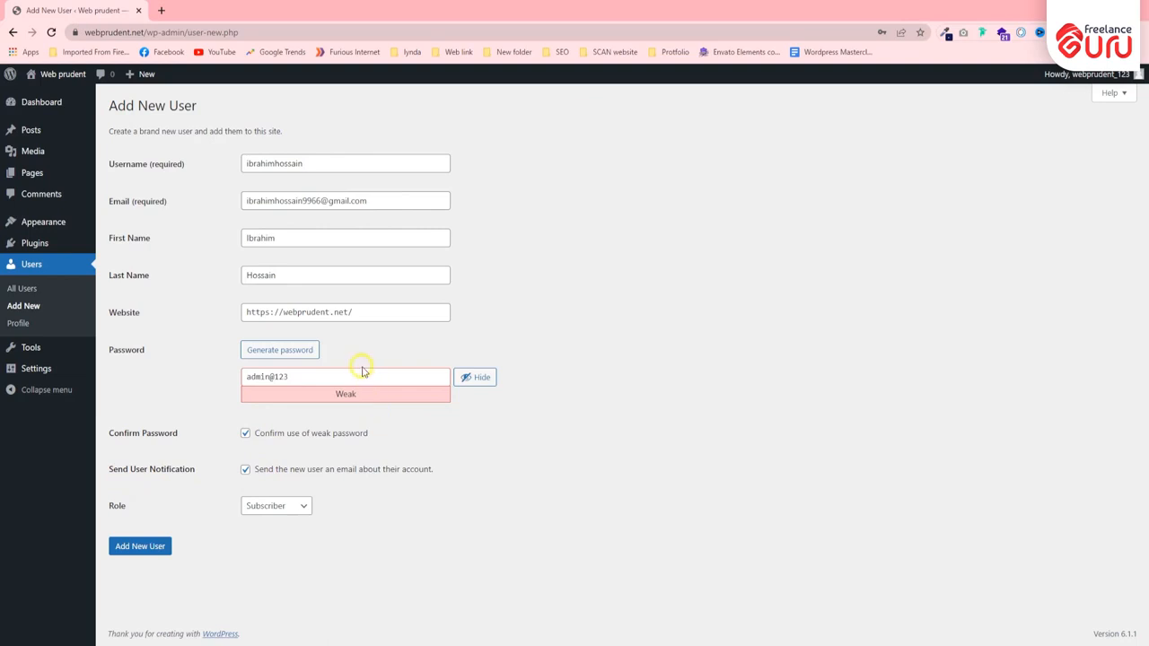
triple_click(305, 200)
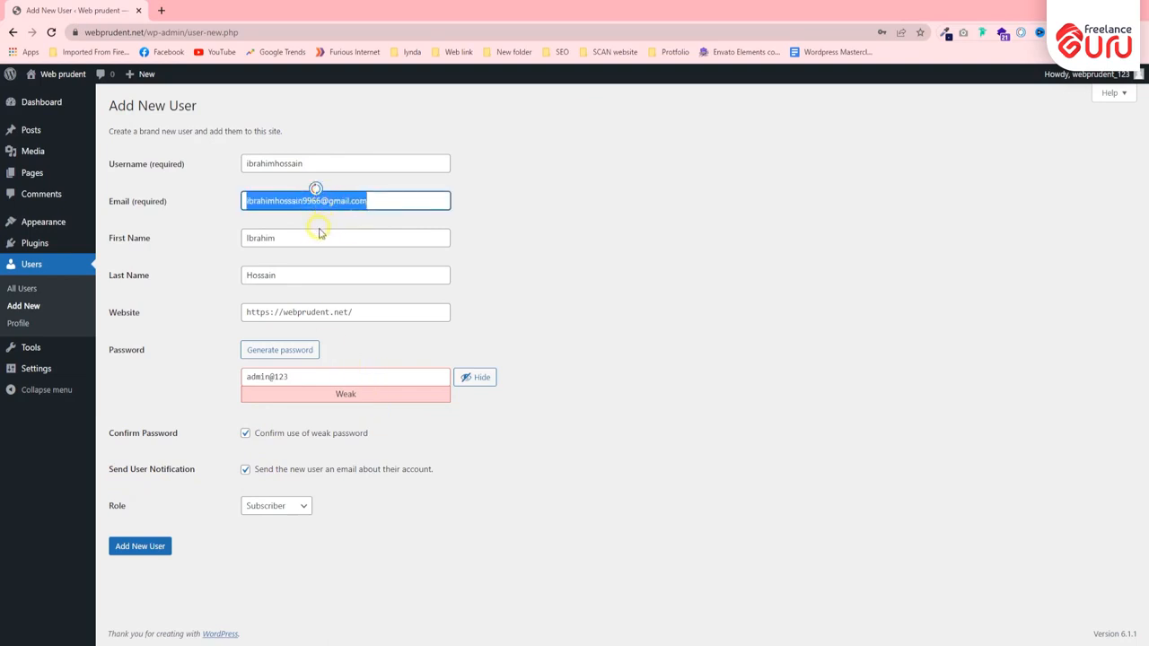
left_click(377, 196)
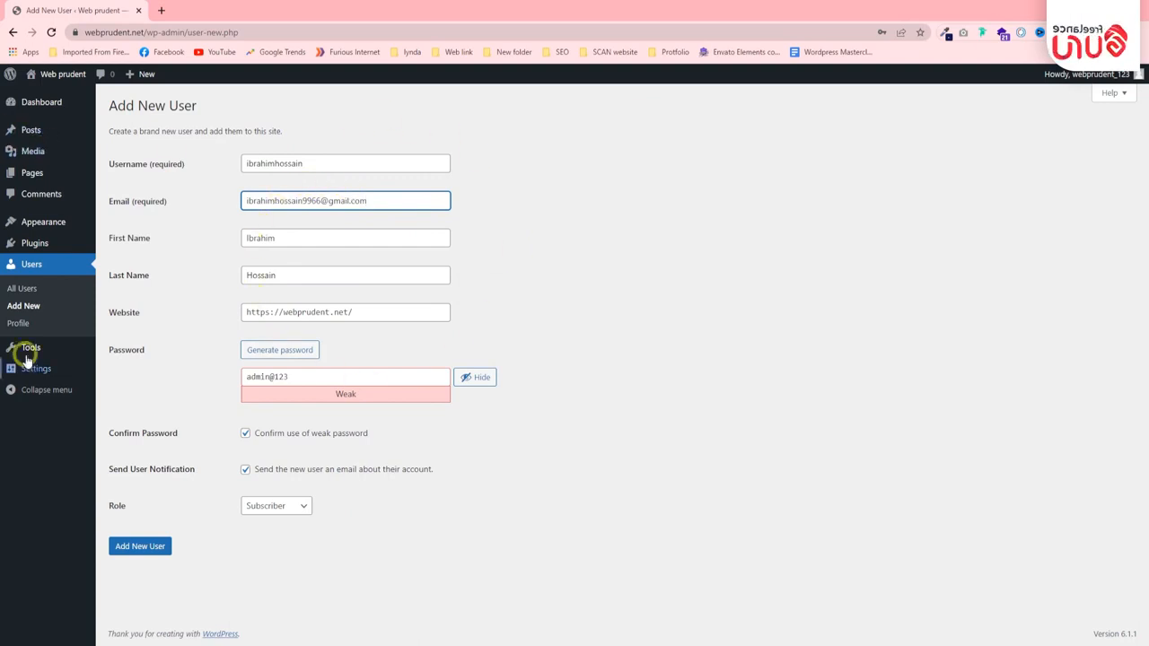
left_click(569, 167)
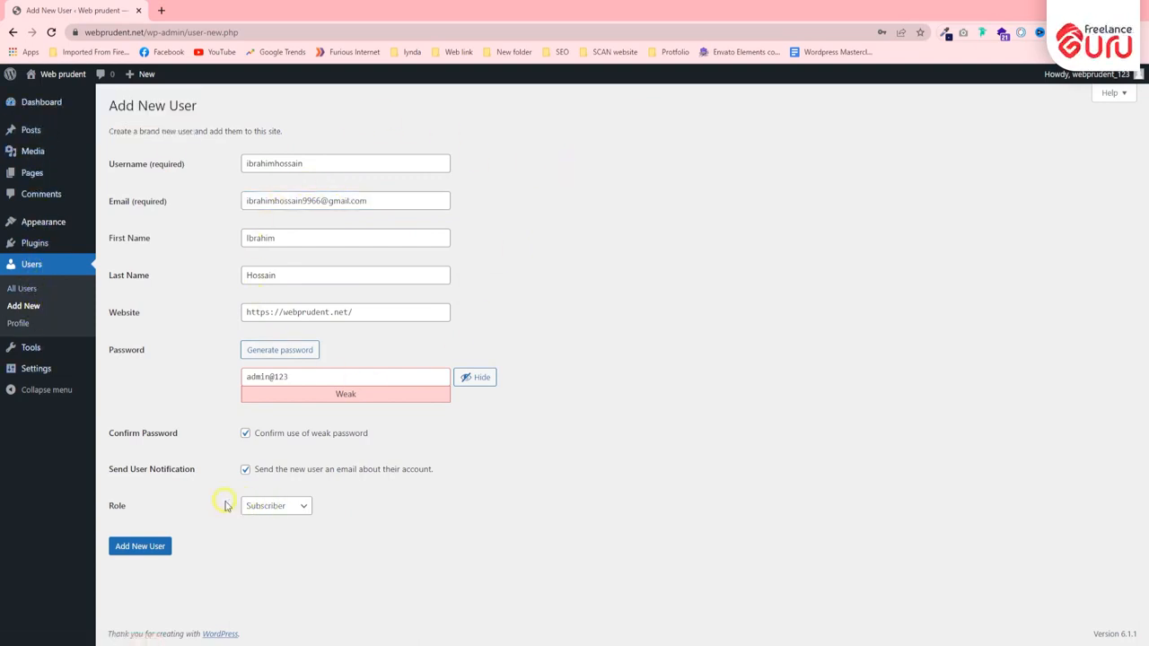
- Review the available roles and create the new user with the Subscriber role
left_click_drag(121, 510, 88, 509)
left_click(151, 509)
double_click(122, 510)
left_click(149, 509)
left_click(301, 508)
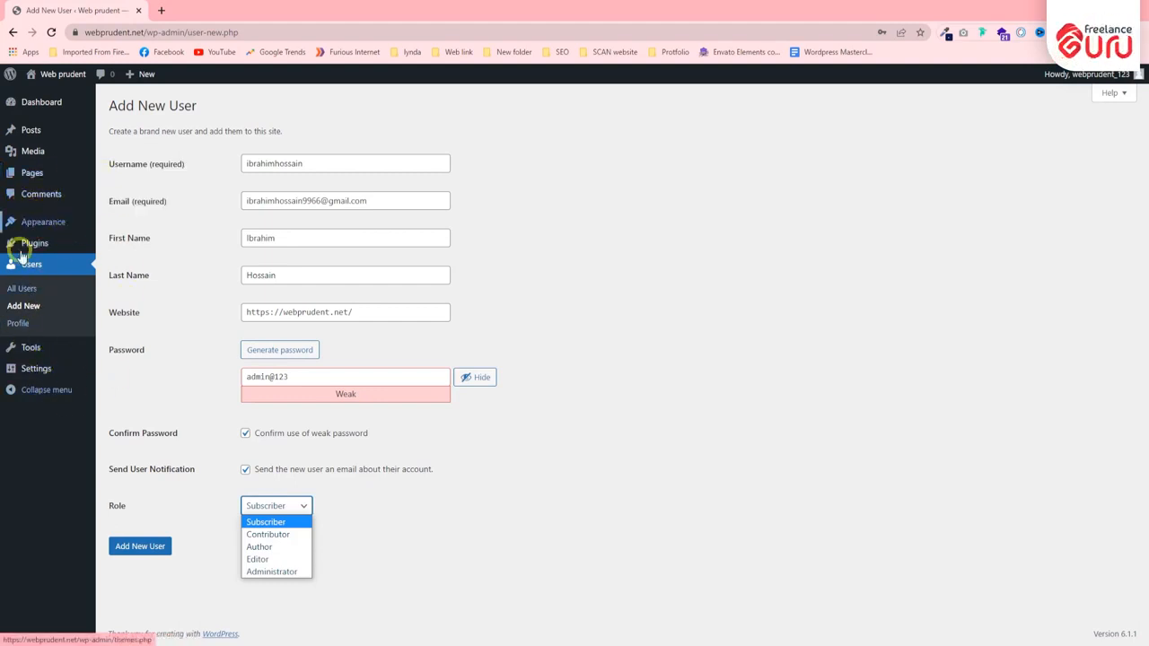
left_click(410, 499)
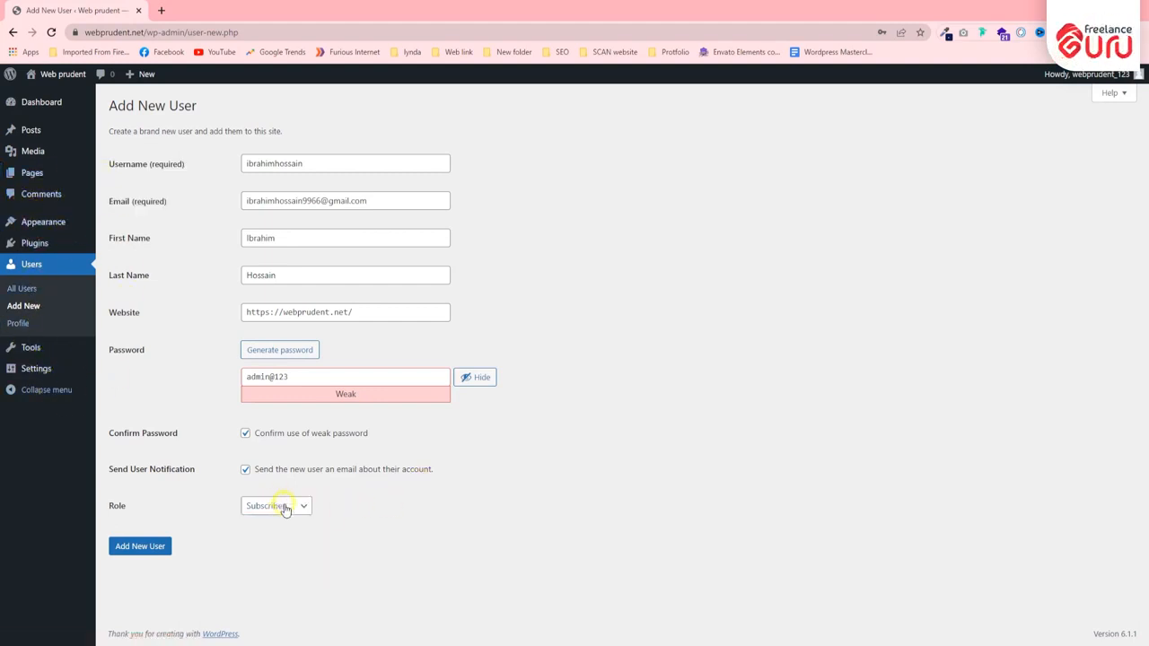
left_click(135, 548)
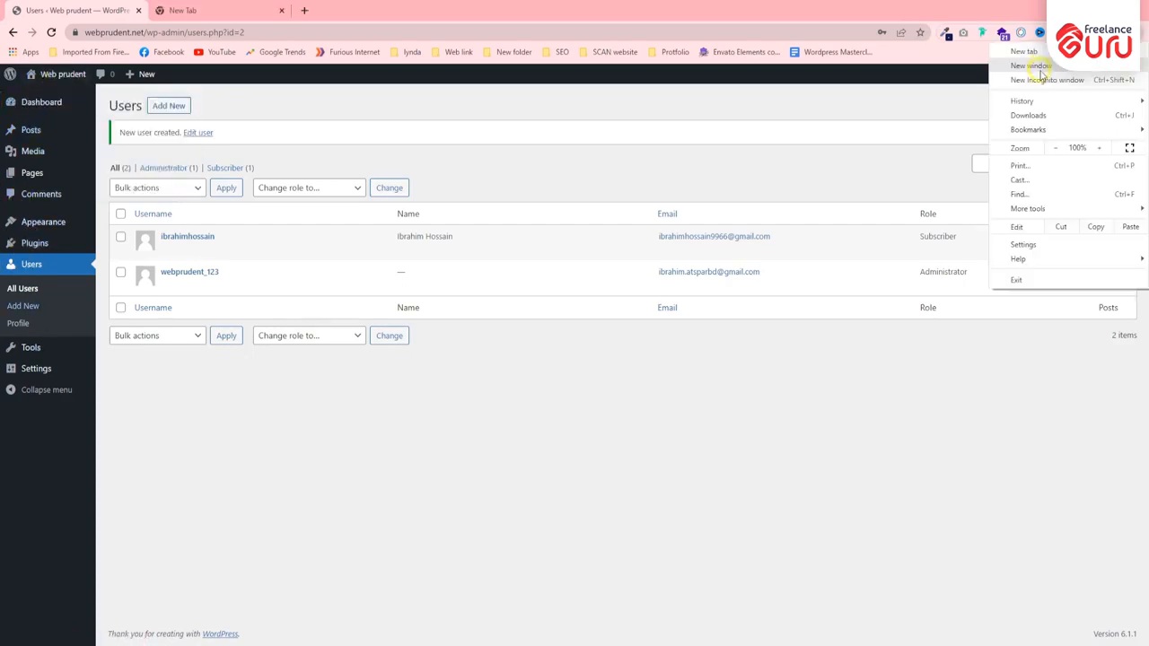
- Switch to a Chrome Incognito window and open the site's login page at webprudent.net/wp-admin
left_click(1039, 80)
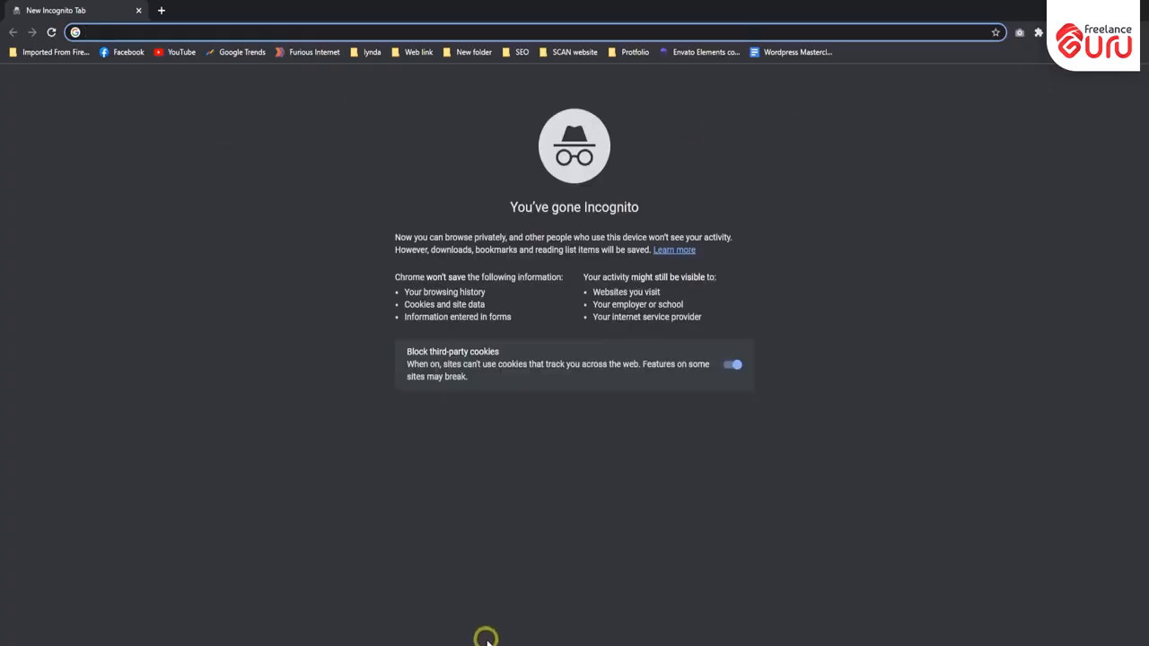
left_click(489, 644)
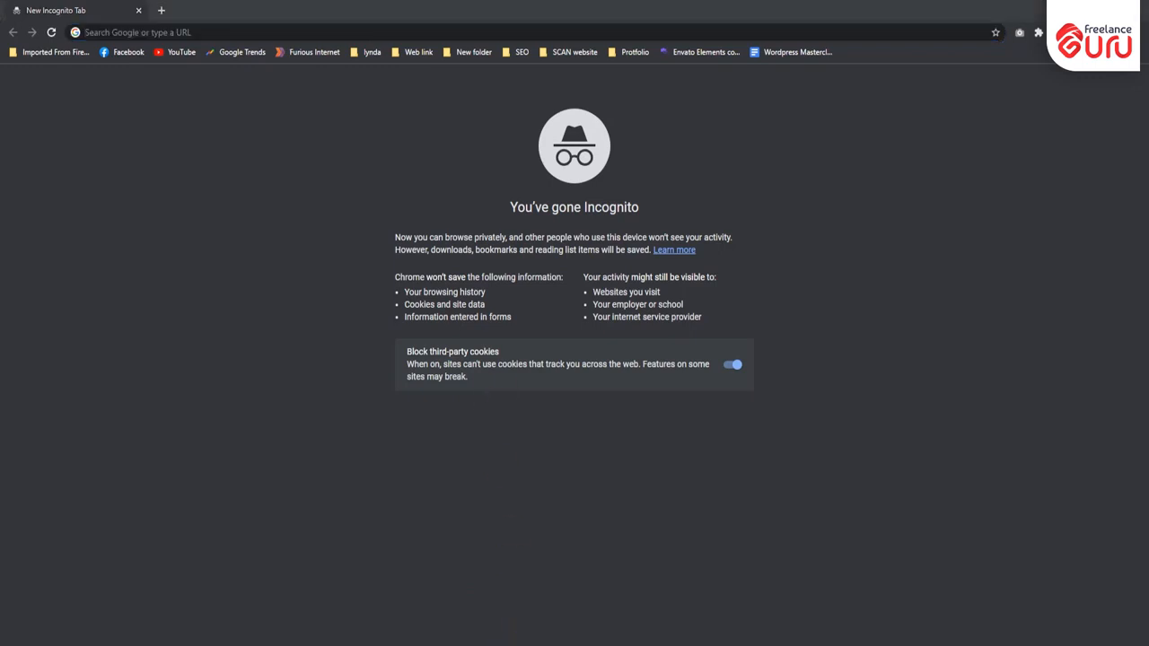
type("webp")
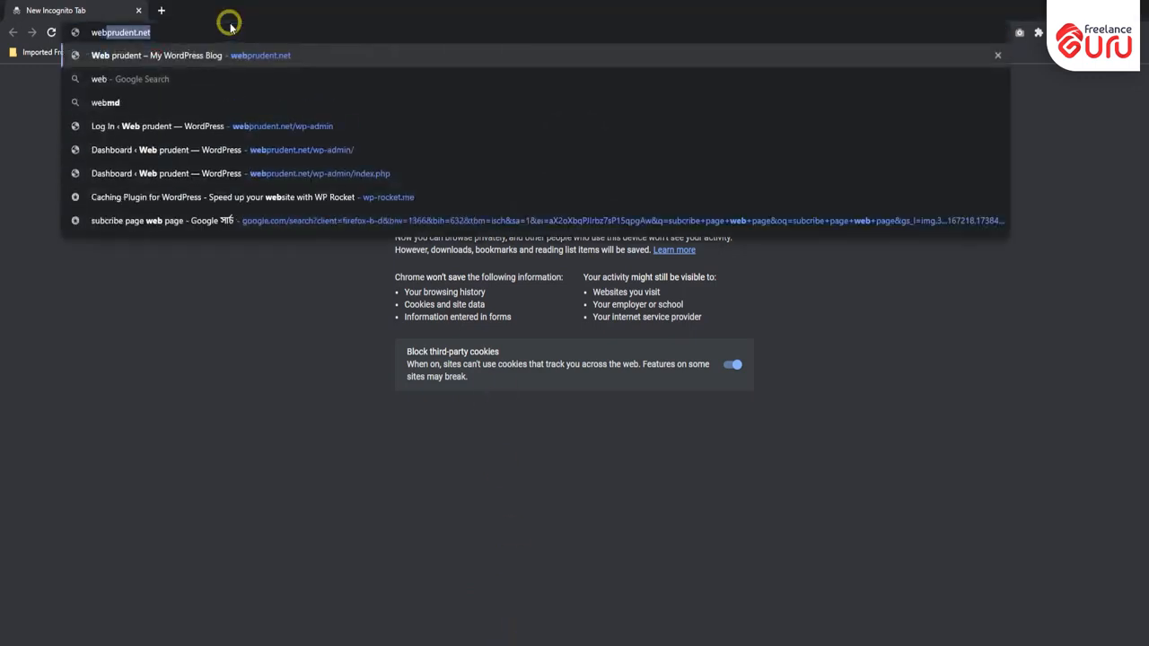
type("rudent")
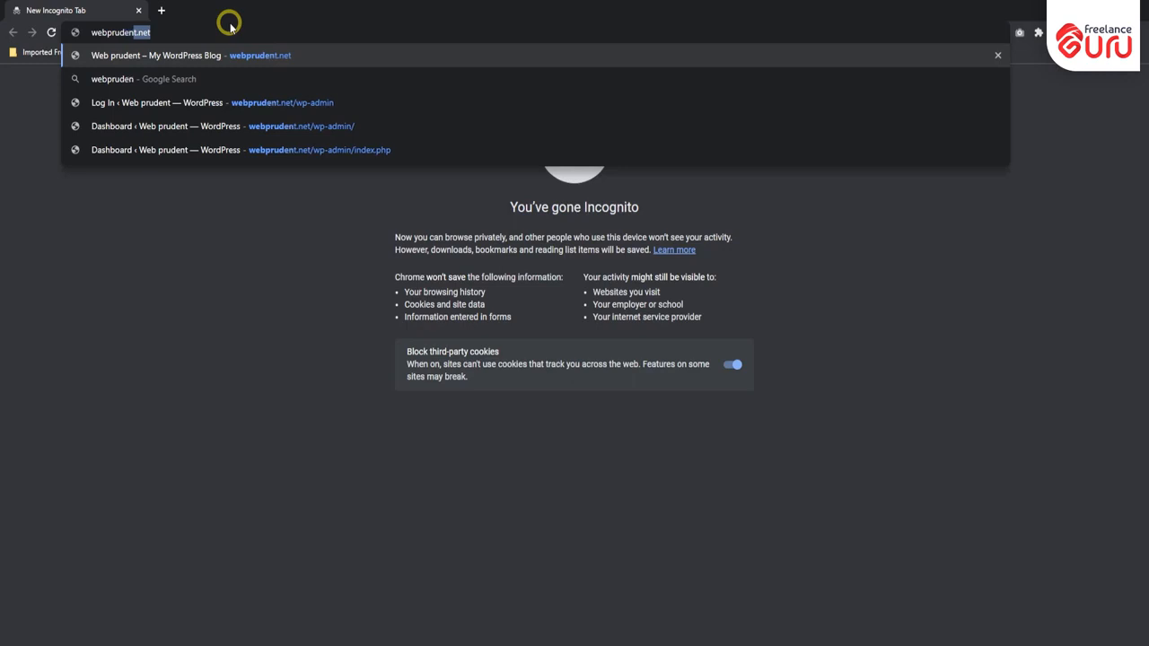
key("Down")
key("Down")
key("Return")
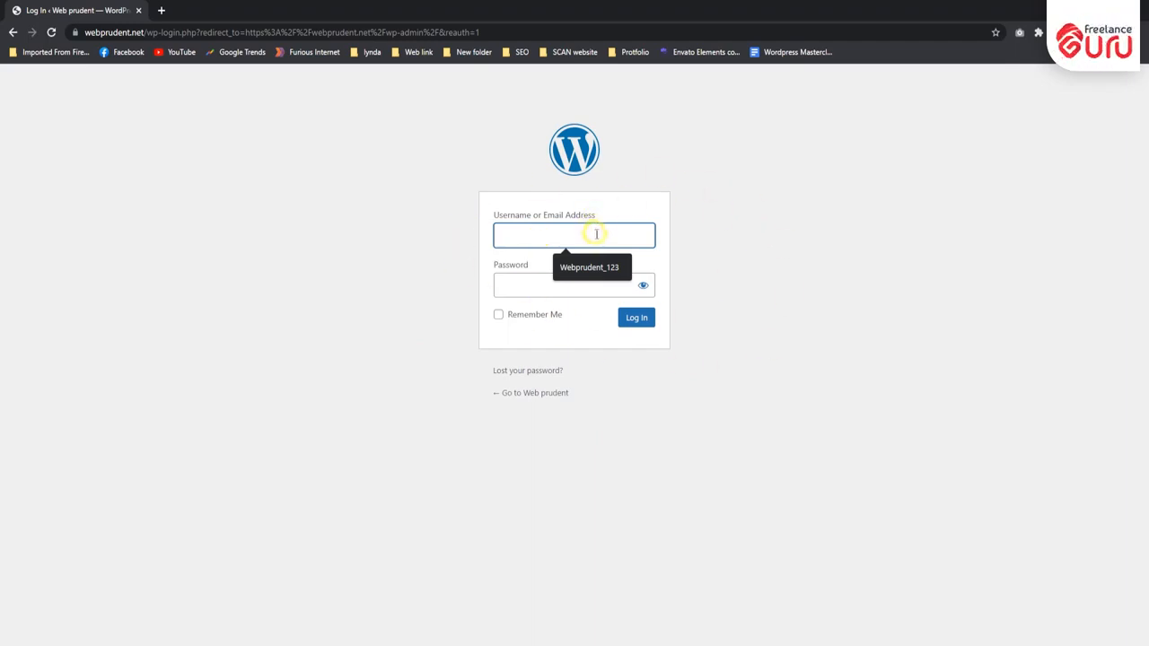
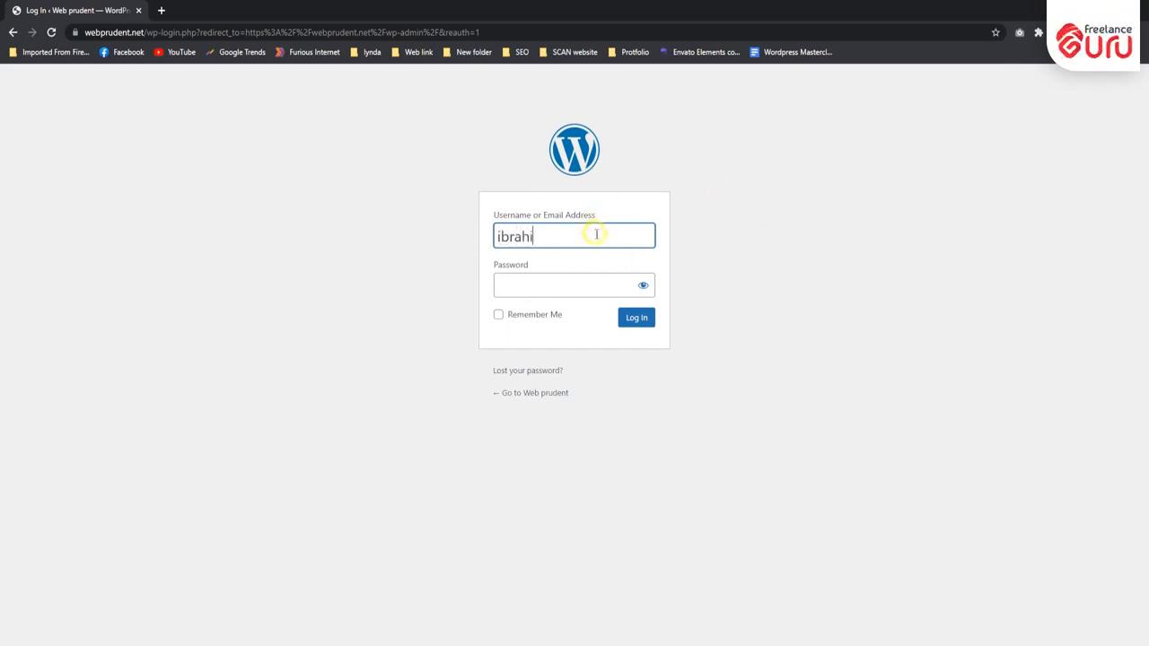
- Log in with the new Subscriber's username and account password, revealing the password to check it before submitting
left_click(561, 286)
type("•••••")
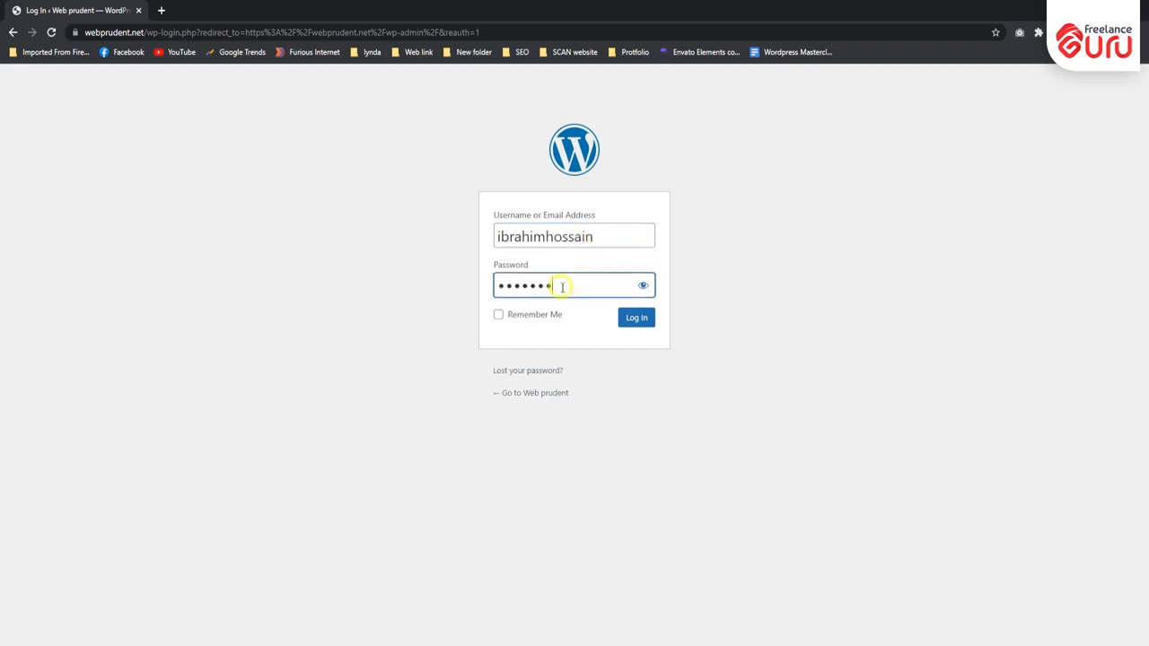
type("@123")
left_click(643, 285)
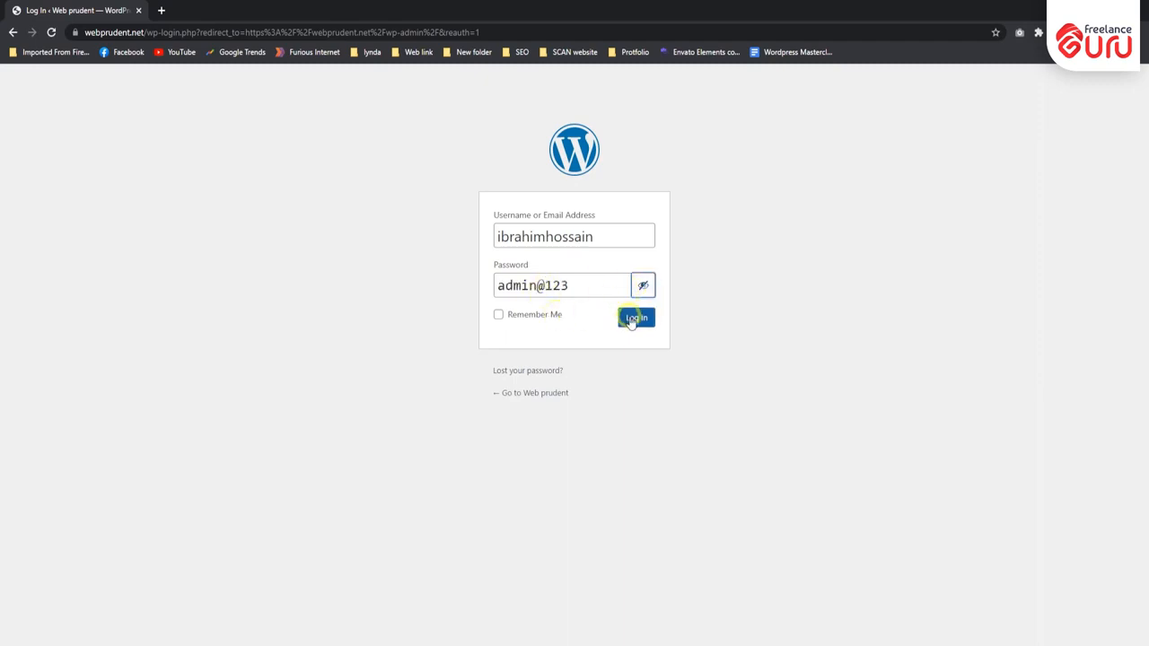
left_click(638, 324)
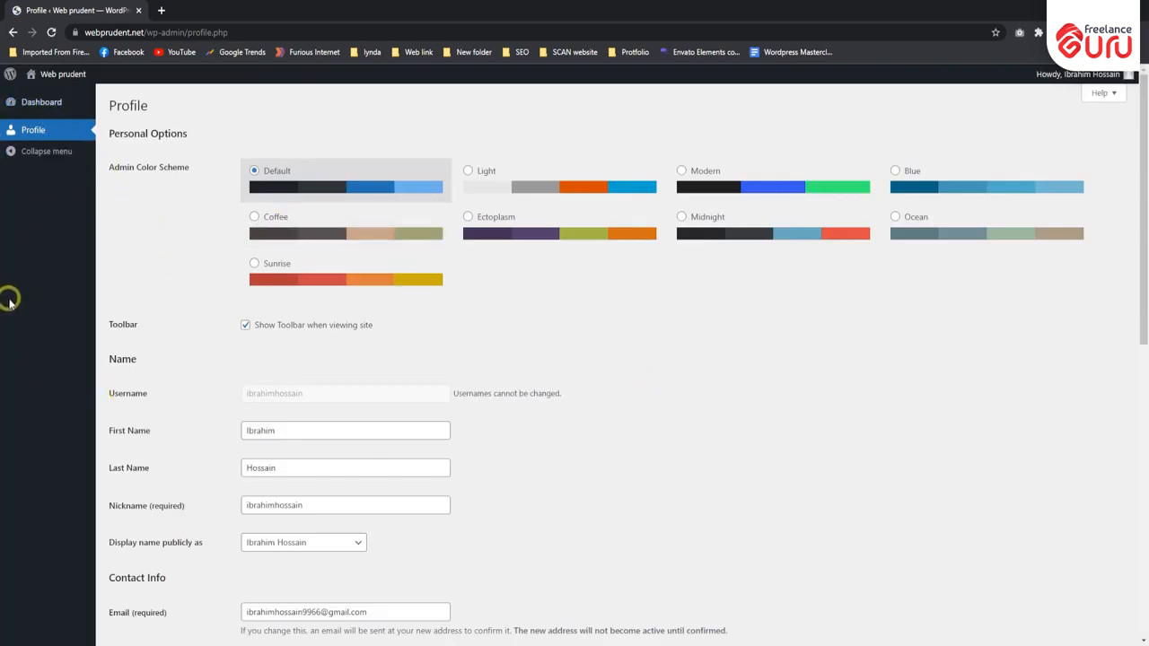
scroll(345, 345, "down", 3)
scroll(329, 328, "down", 3)
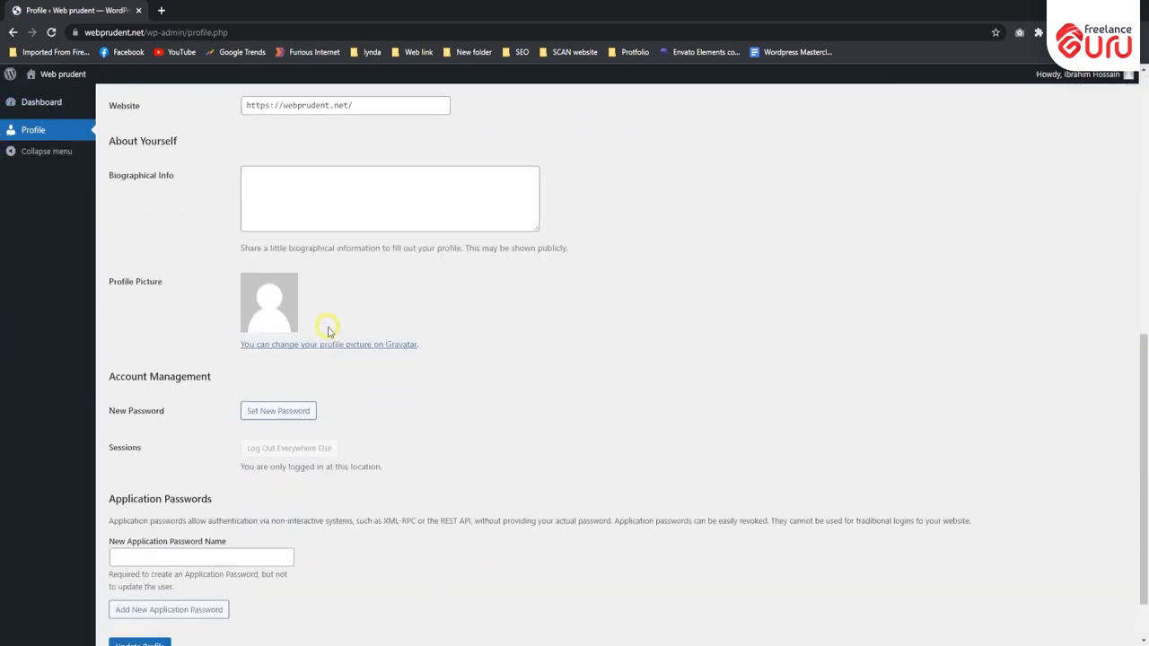
scroll(319, 350, "up", 6)
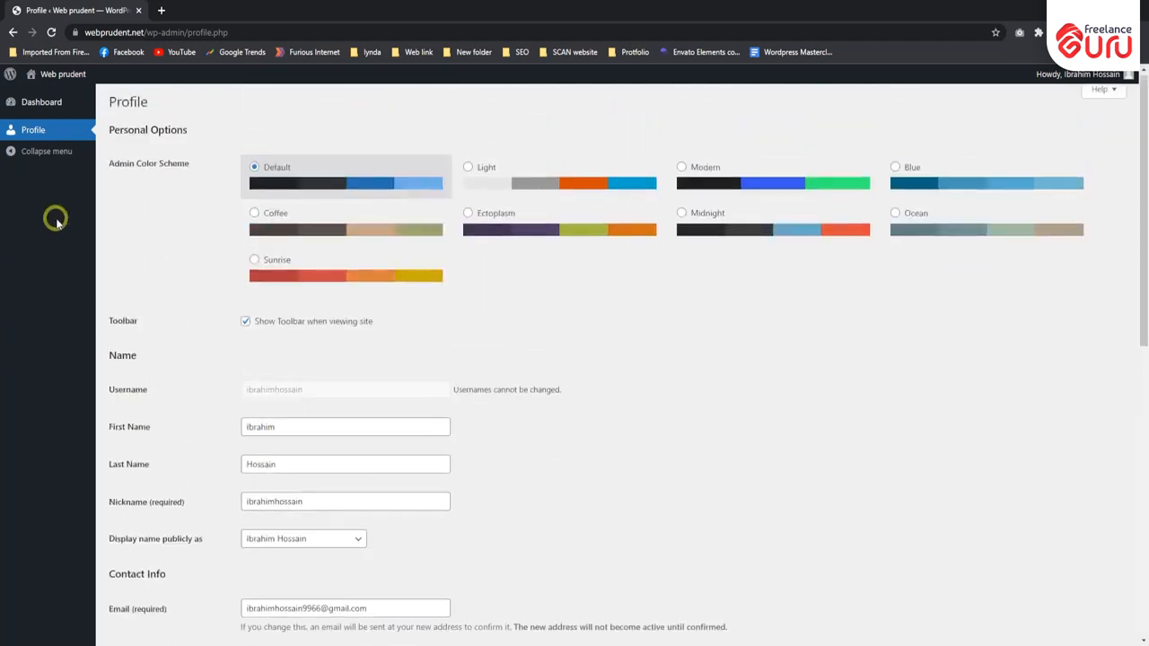
left_click(52, 105)
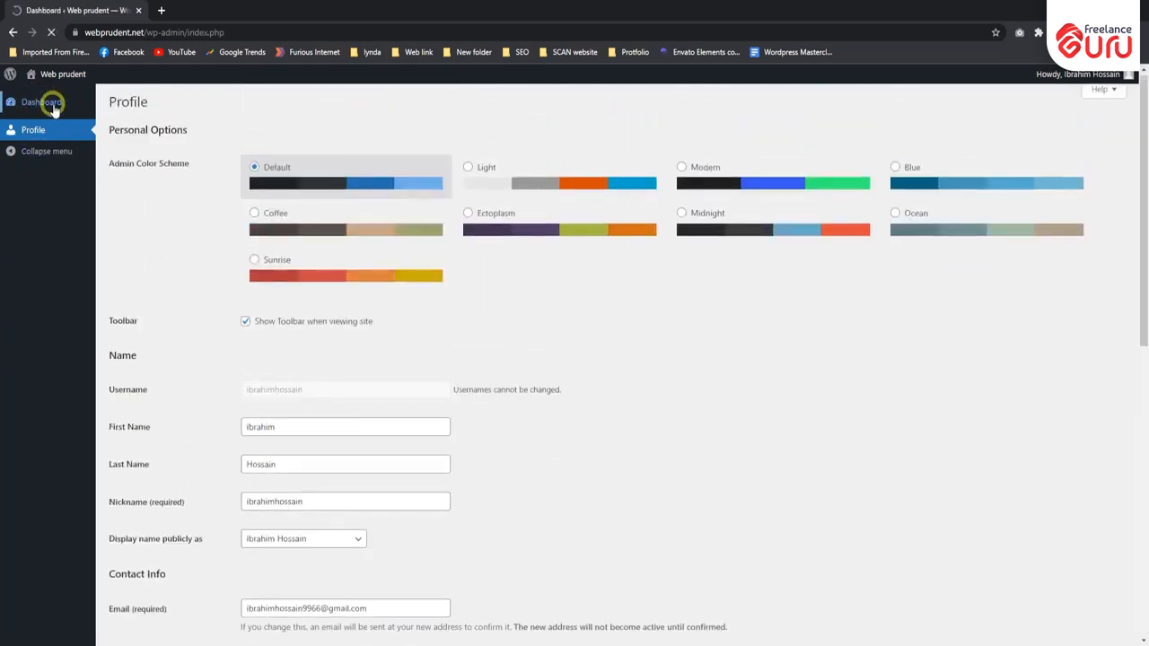
left_click(35, 128)
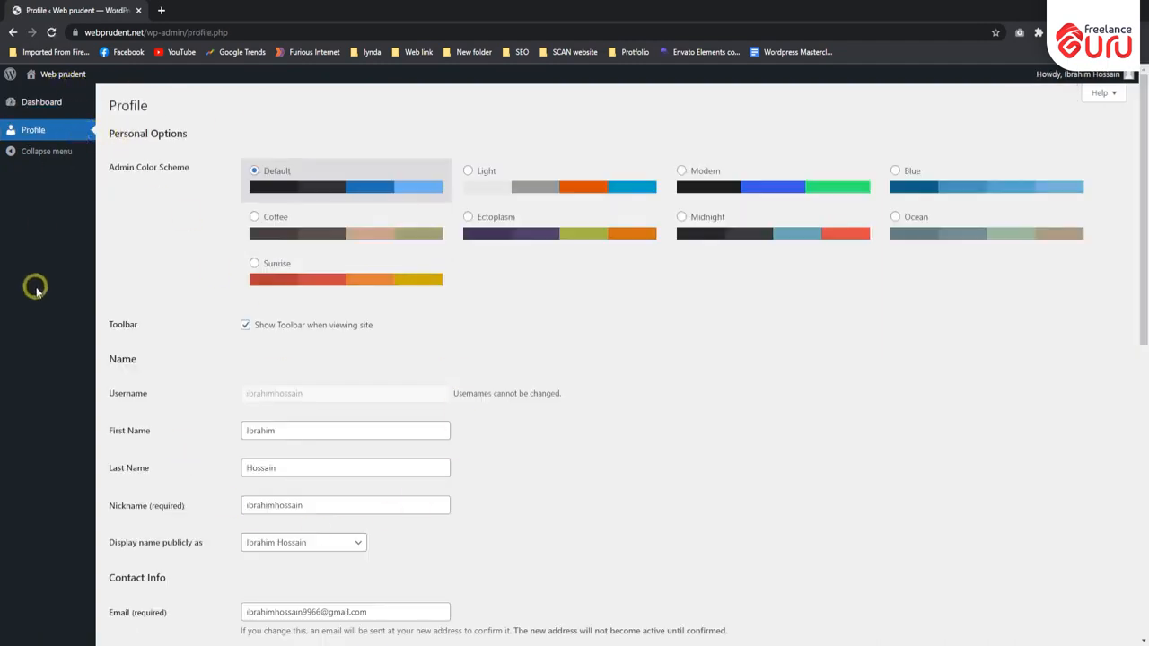
scroll(278, 275, "down", 4)
left_click(302, 154)
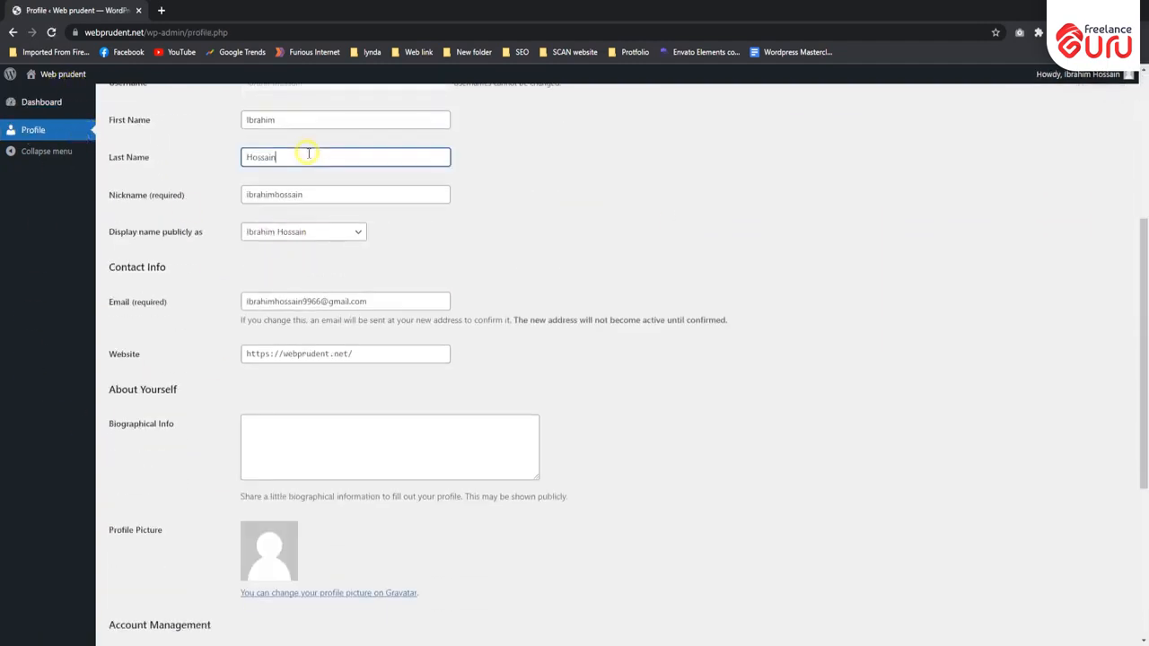
left_click(333, 193)
left_click(332, 232)
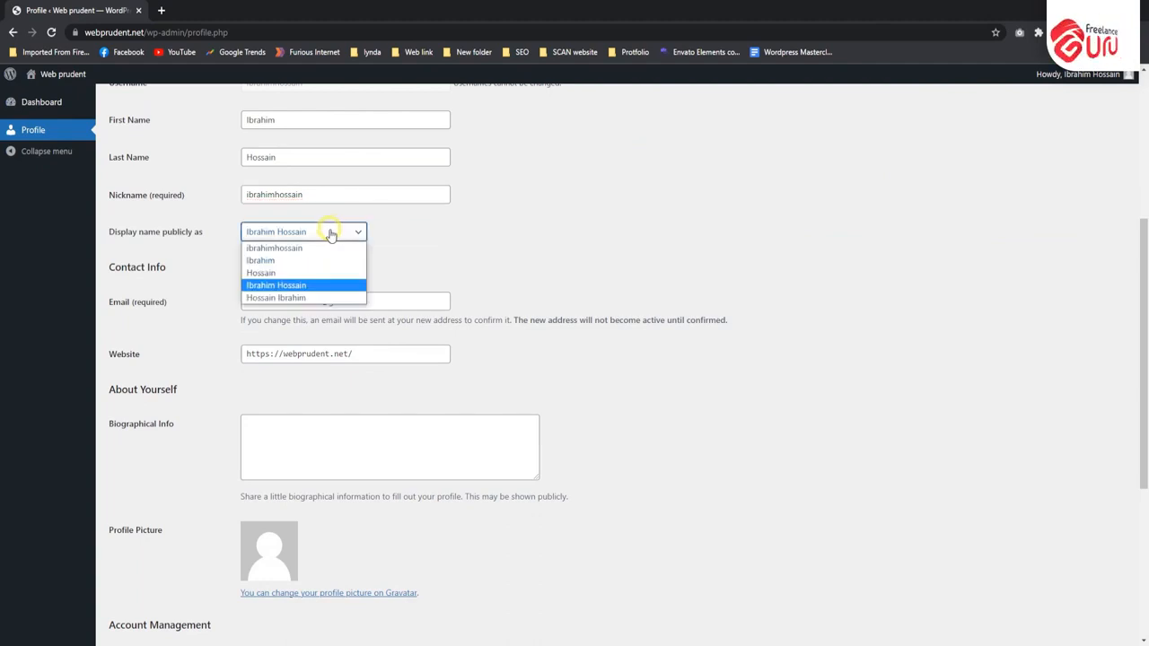
scroll(466, 228, "down", 3)
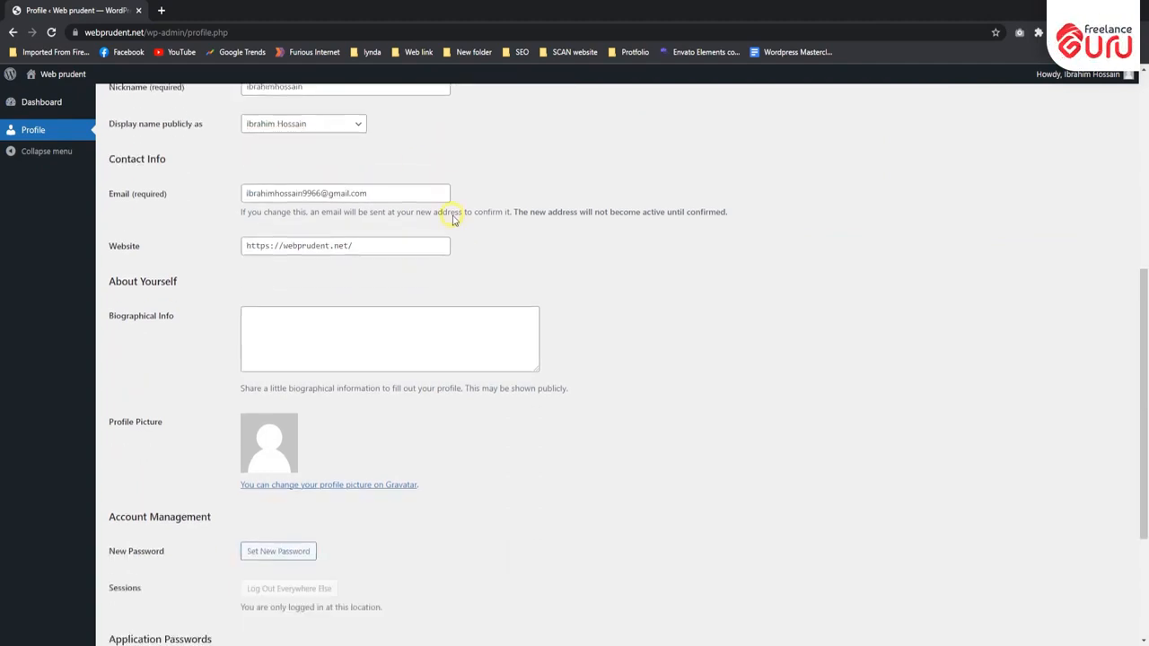
scroll(363, 396, "down", 2)
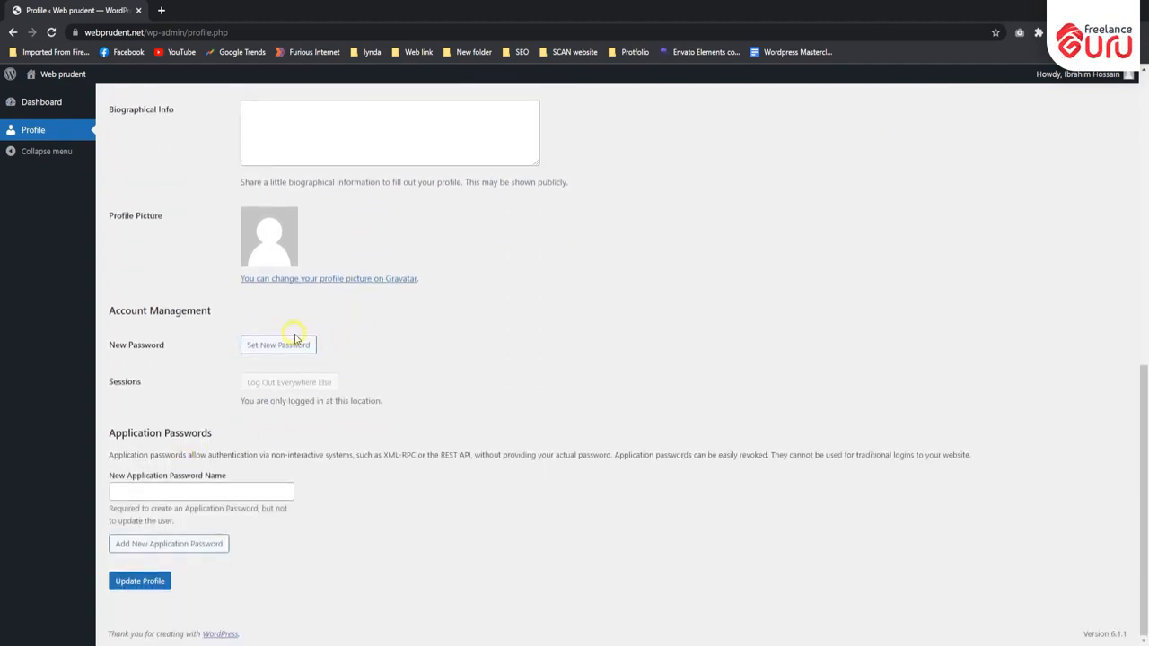
scroll(476, 346, "up", 10)
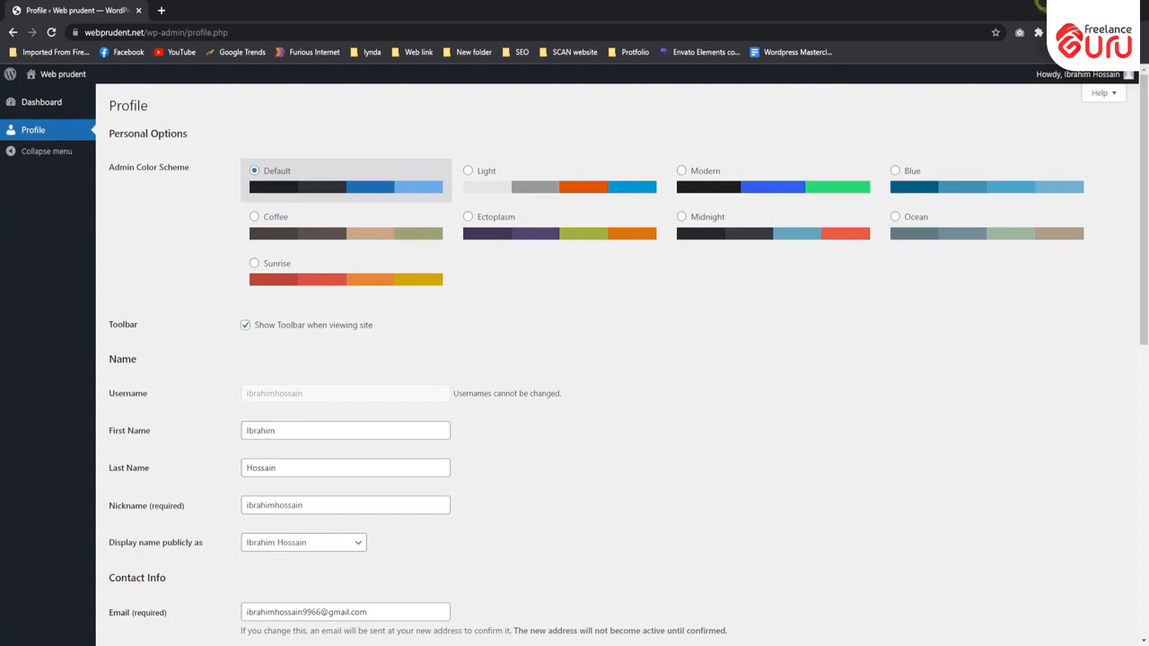
- Return to the administrator's window, open the new Subscriber for editing, and save the account with the Contributor role
left_click(1079, 10)
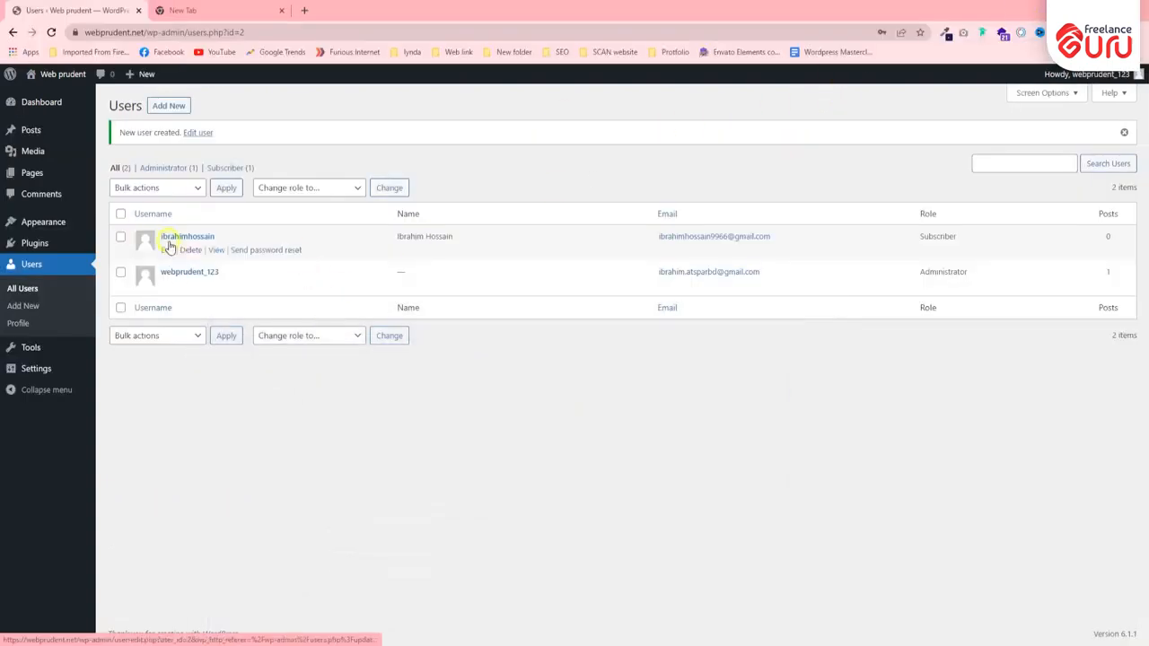
left_click(166, 251)
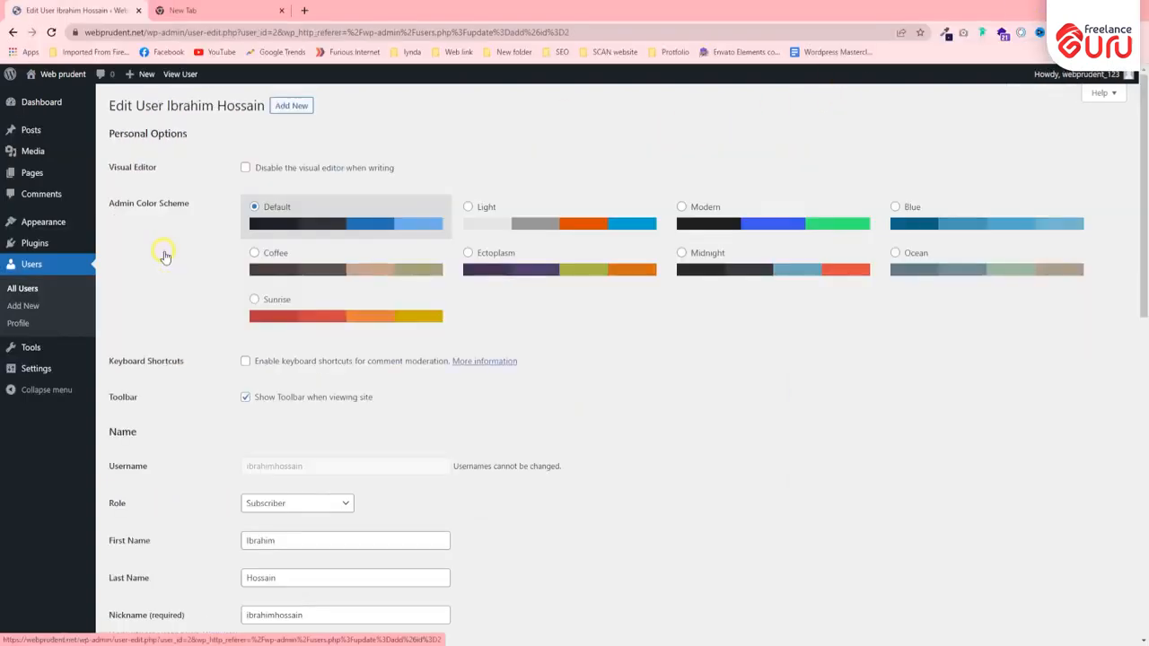
scroll(180, 260, "down", 2)
scroll(196, 263, "down", 1)
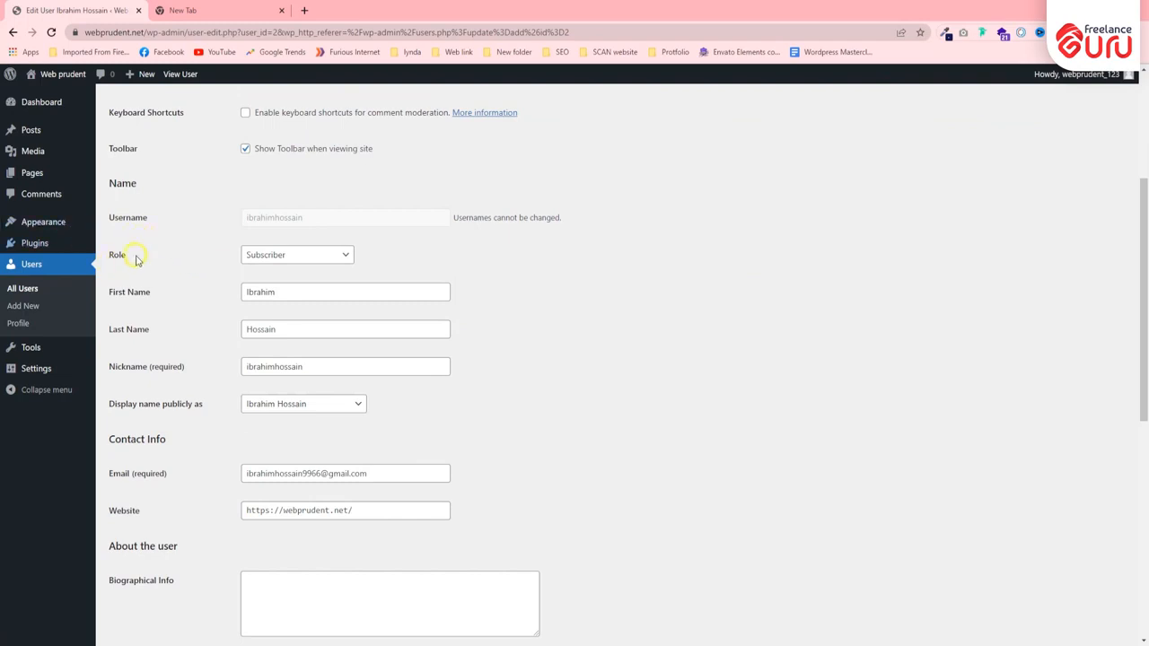
left_click_drag(136, 257, 109, 254)
left_click(159, 257)
left_click(274, 256)
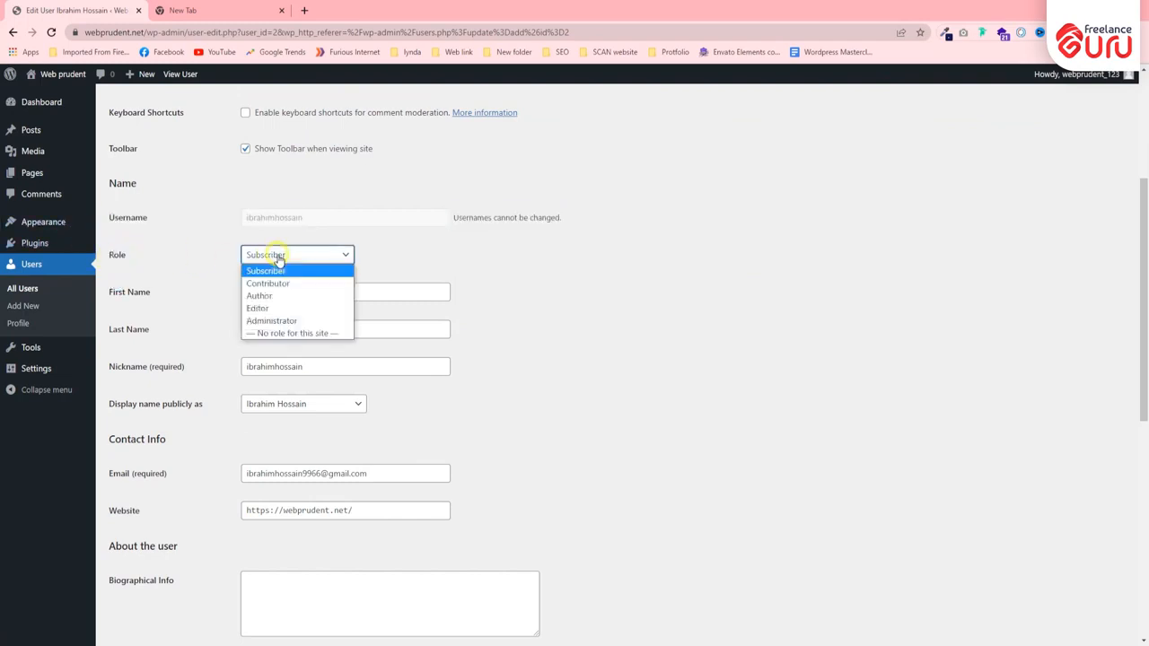
left_click(296, 279)
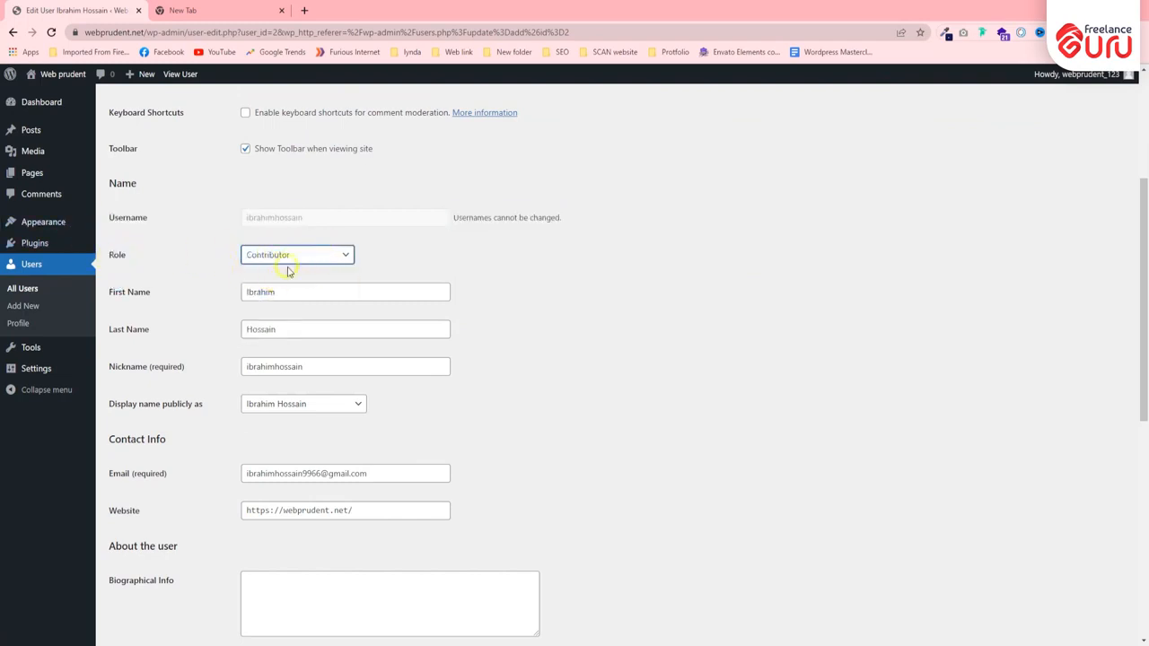
scroll(232, 393, "up", 1)
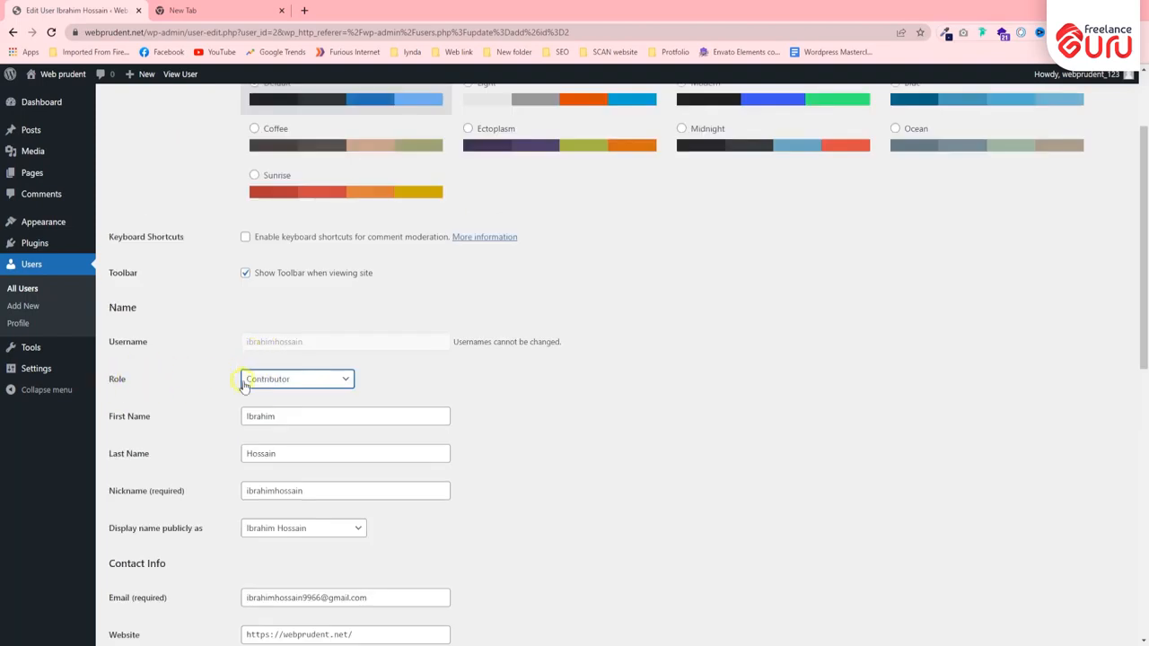
scroll(267, 306, "down", 8)
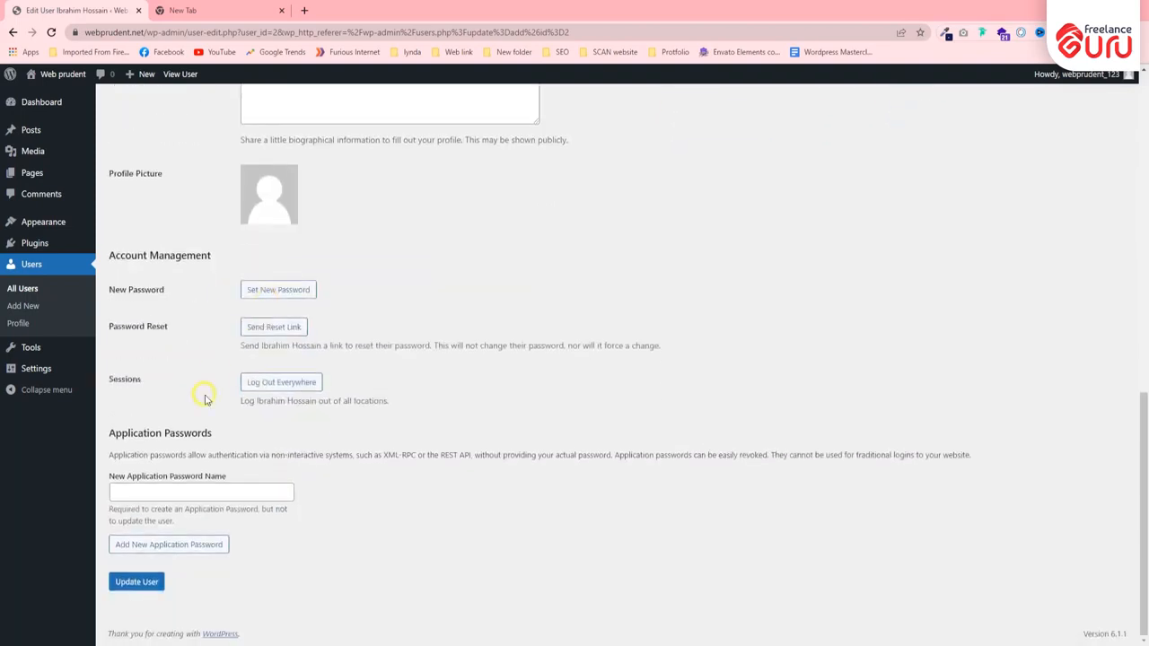
left_click(134, 582)
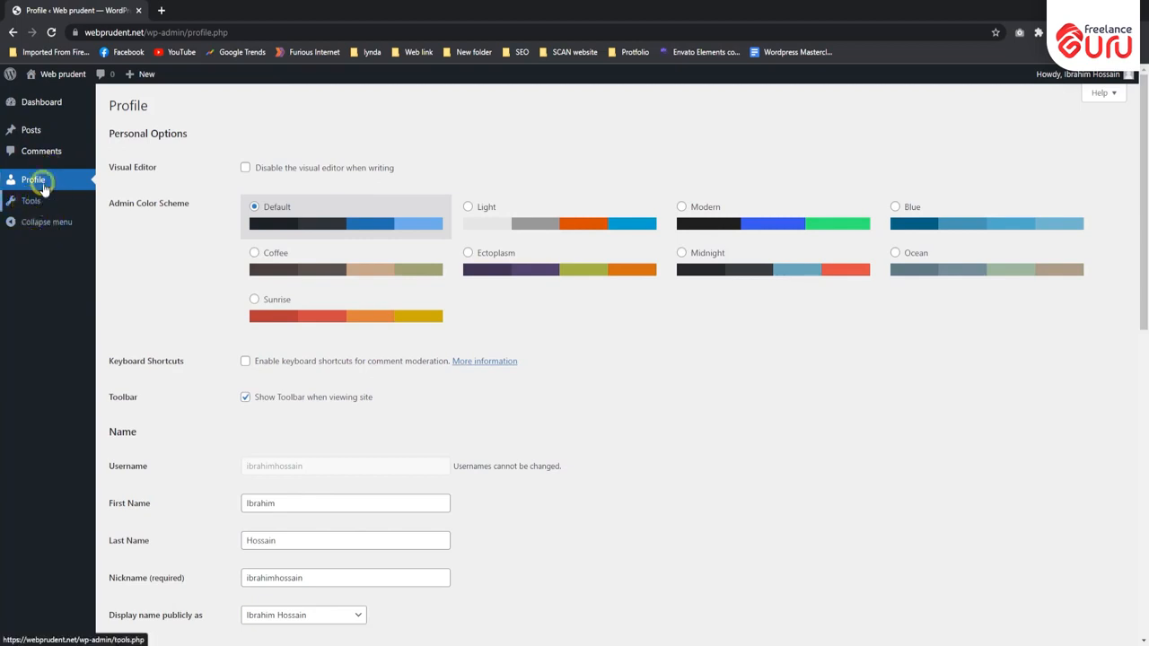
- In the Incognito window, examine the Posts, Tools and Dashboard pages available to the Contributor
mouse_move(33, 133)
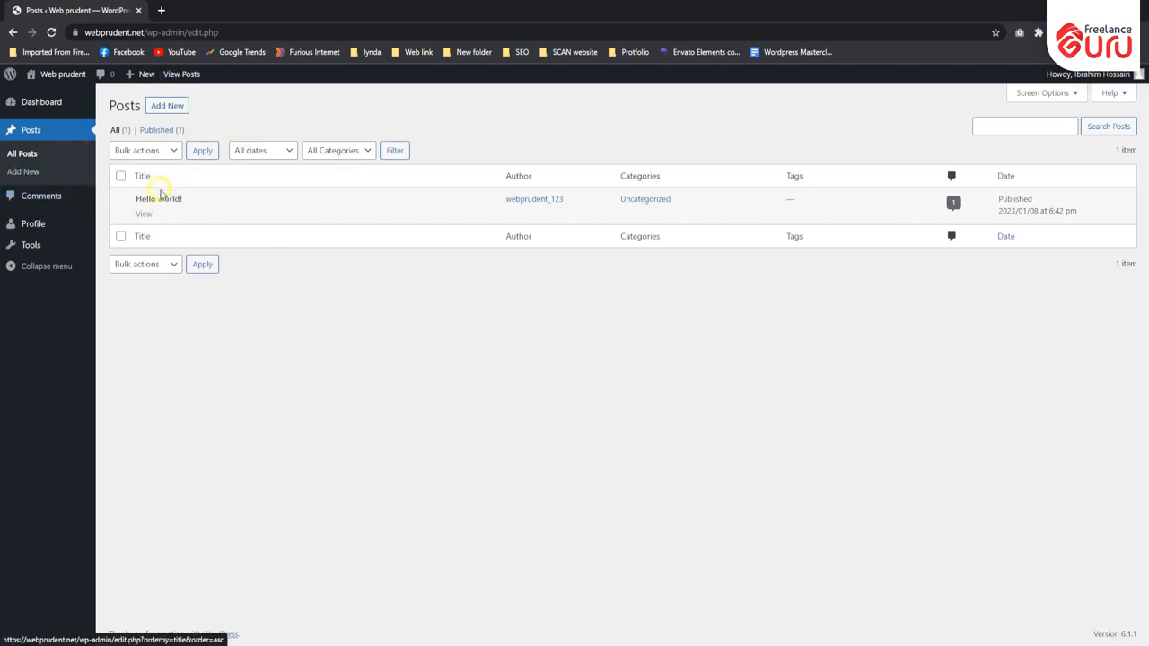
left_click(29, 245)
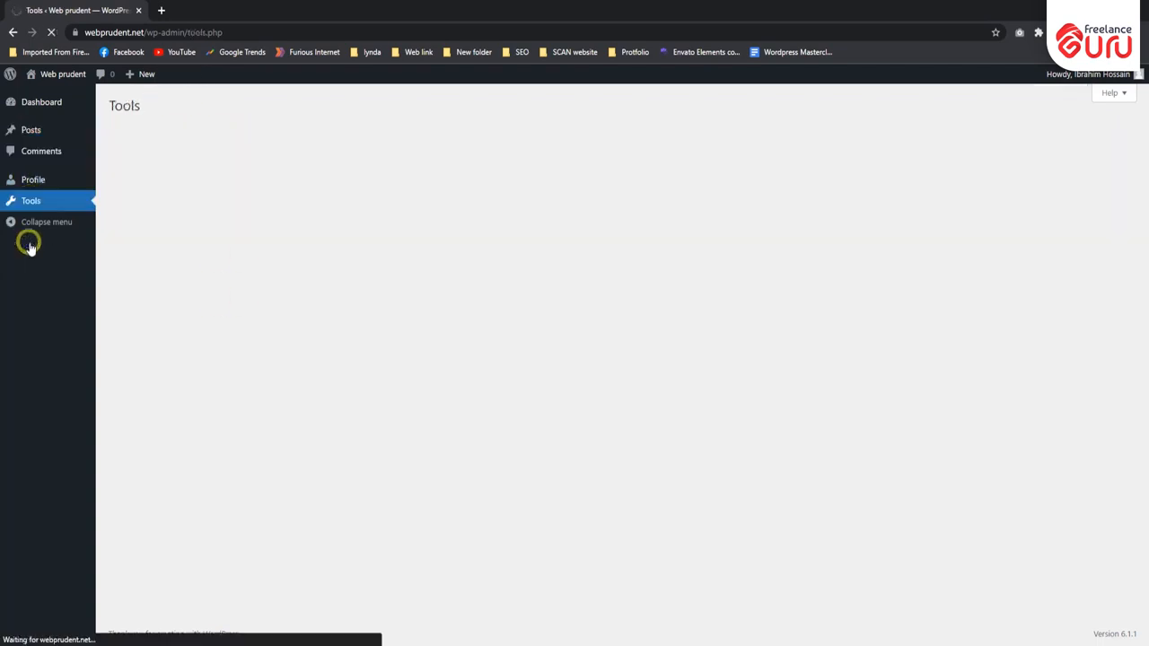
left_click(40, 104)
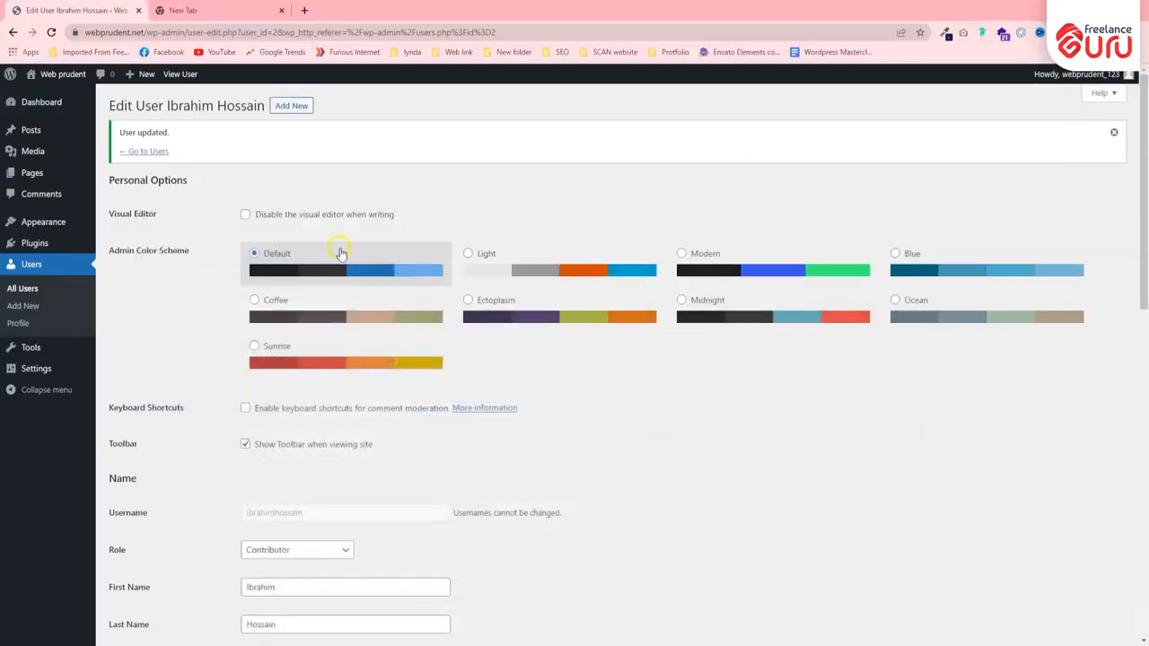
- In the administrator's window, set the Contributor's role to Author and update the user
scroll(147, 282, "down", 3)
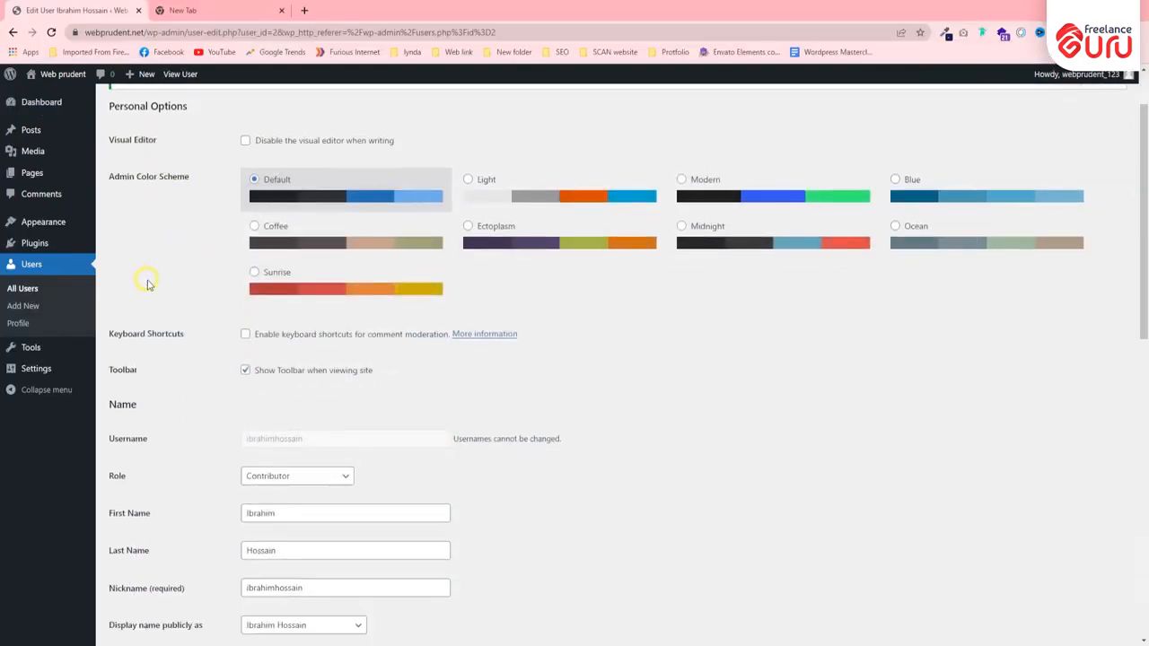
left_click(305, 302)
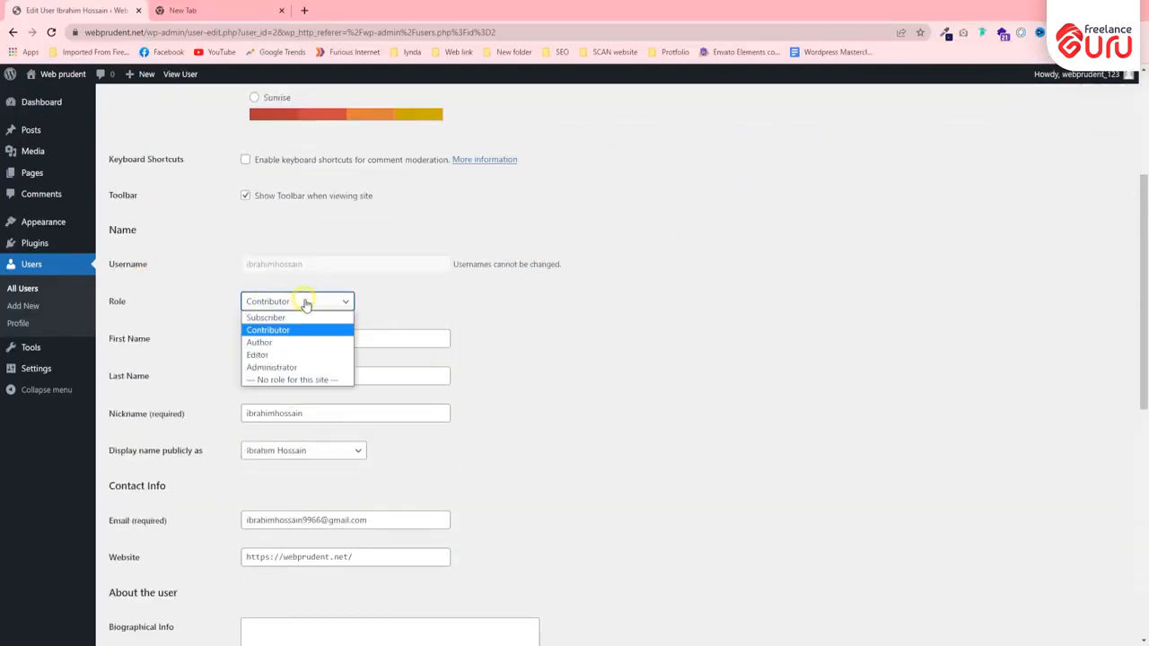
left_click(287, 344)
left_click_drag(109, 305, 125, 311)
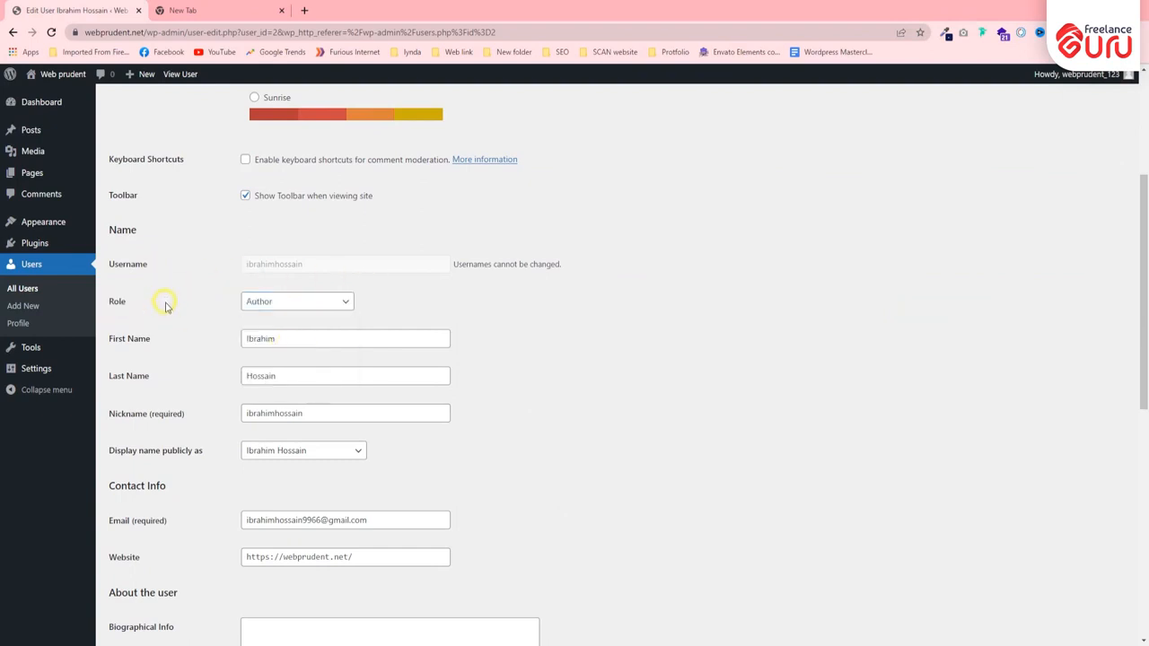
scroll(165, 307, "down", 7)
left_click(125, 582)
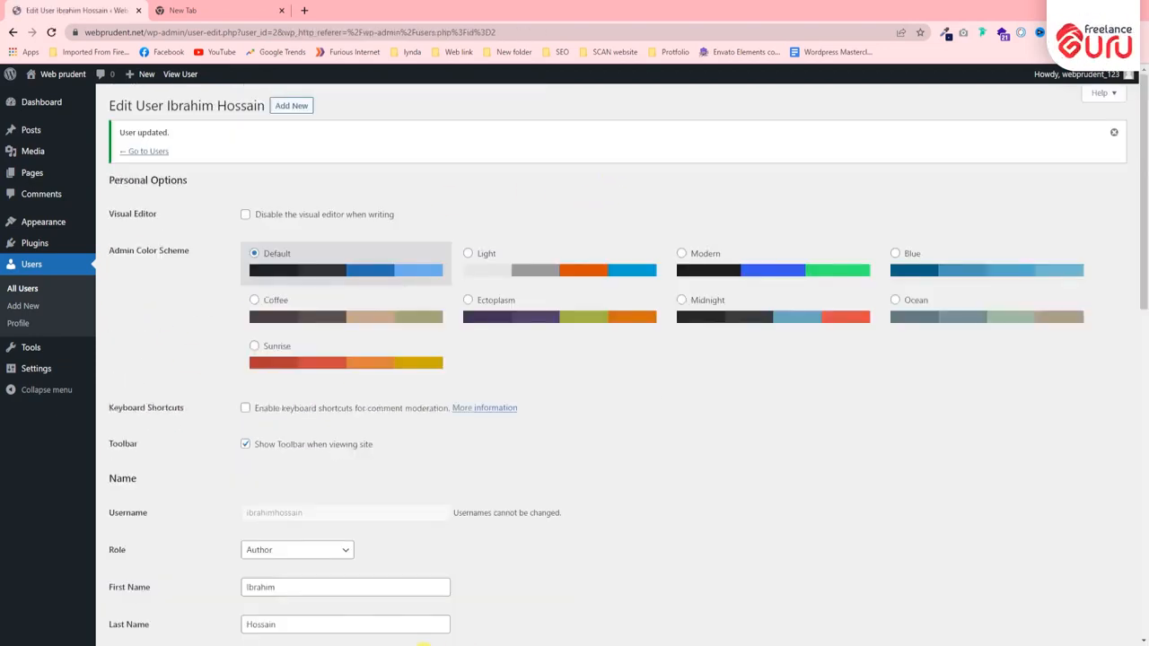
- In the Incognito window, examine the Author's Posts and Media menu entries and the dashboard's Screen Options
mouse_move(36, 132)
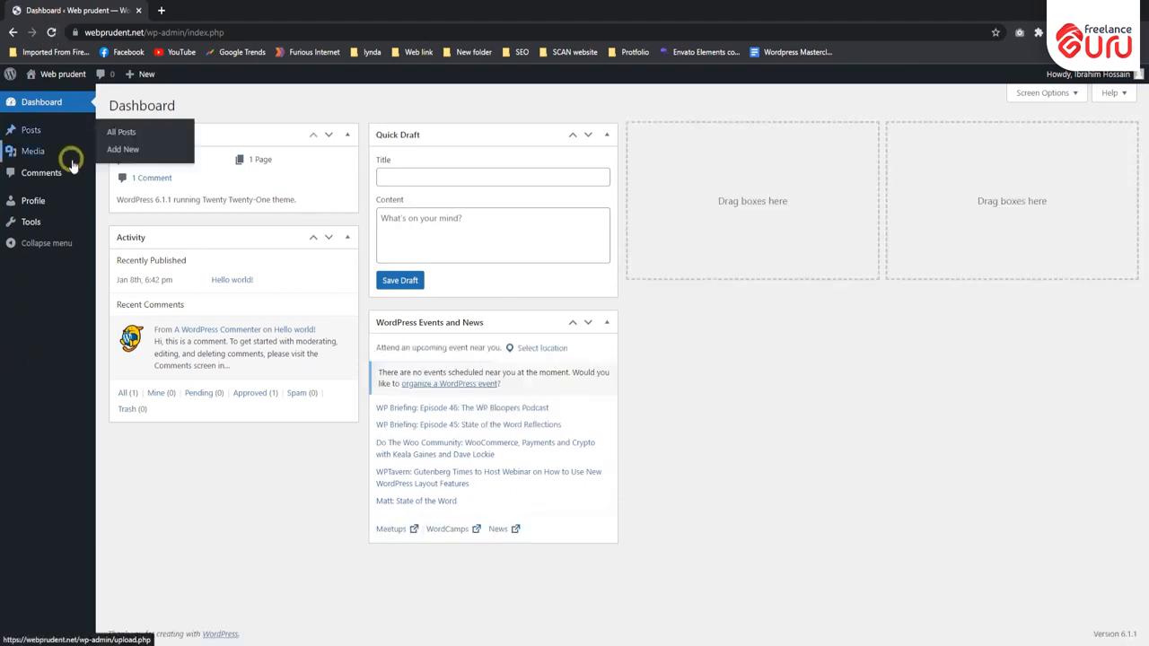
mouse_move(32, 155)
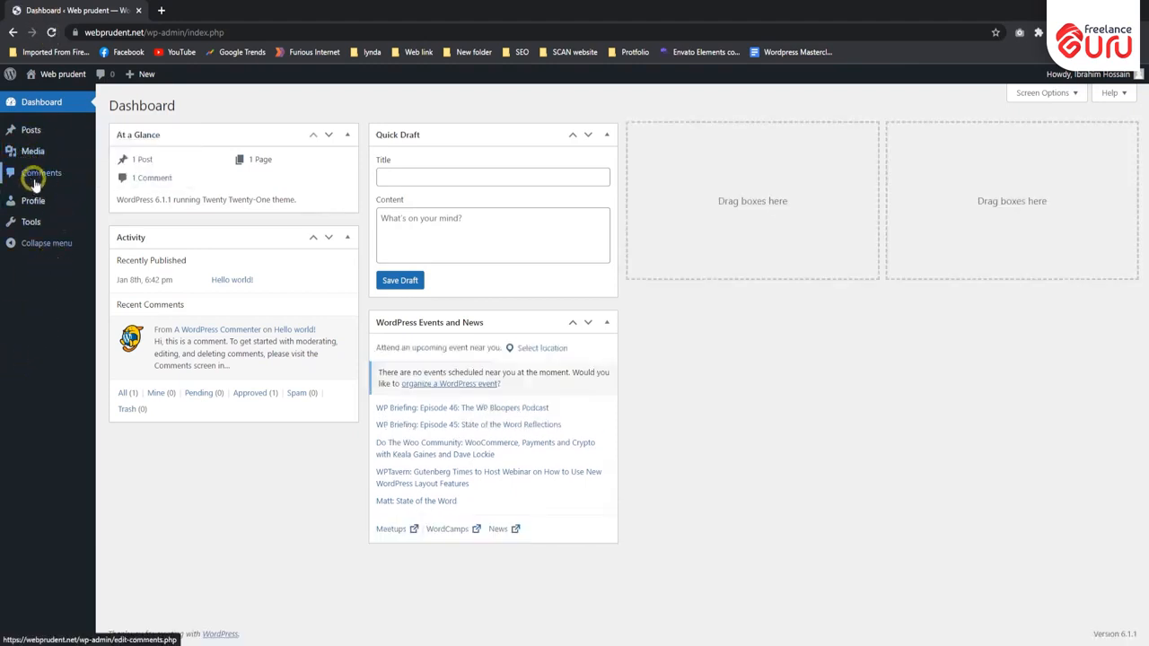
left_click(1057, 93)
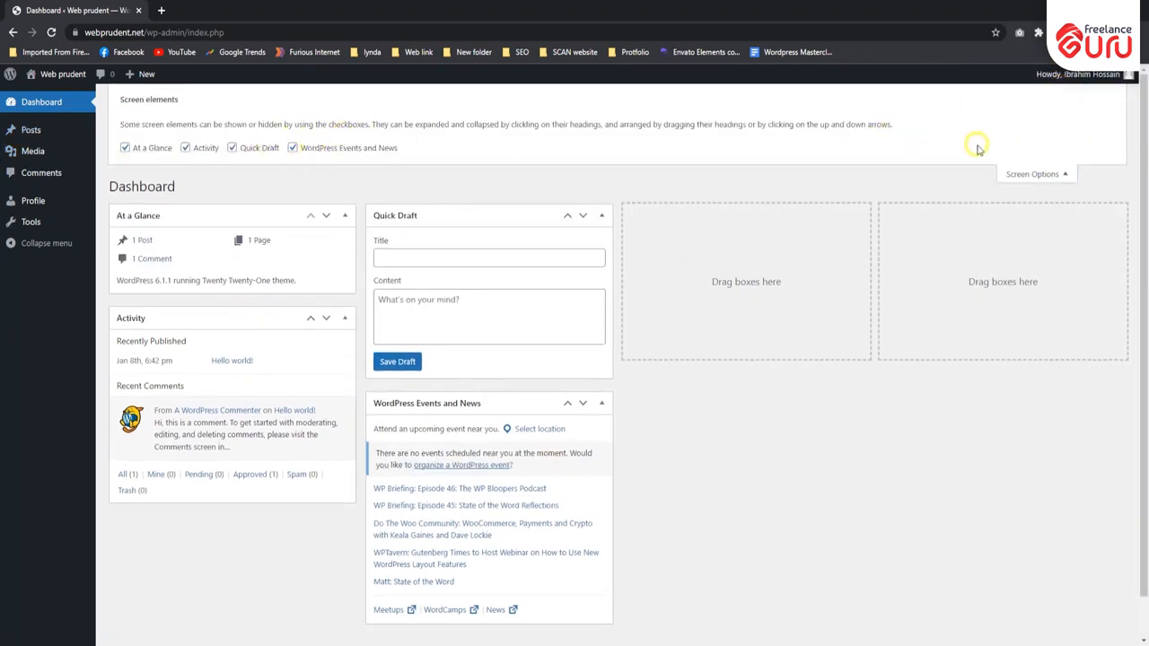
left_click(1036, 174)
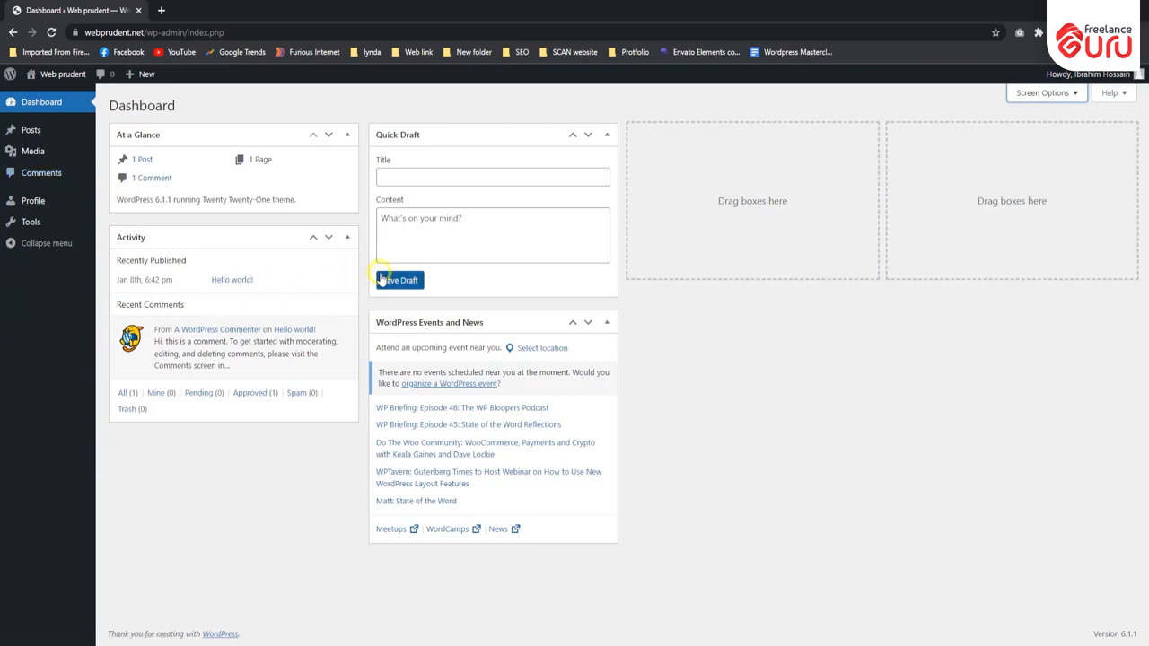
- In the administrator's window, set the Author's role to Editor and update the user
mouse_move(470, 629)
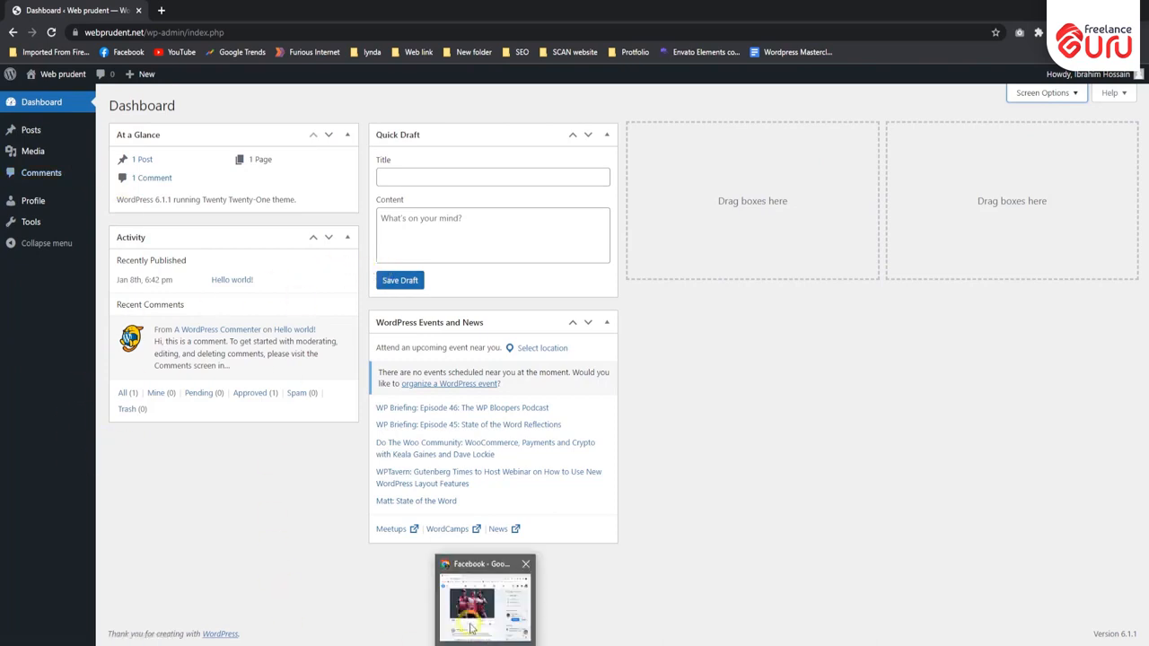
mouse_move(431, 641)
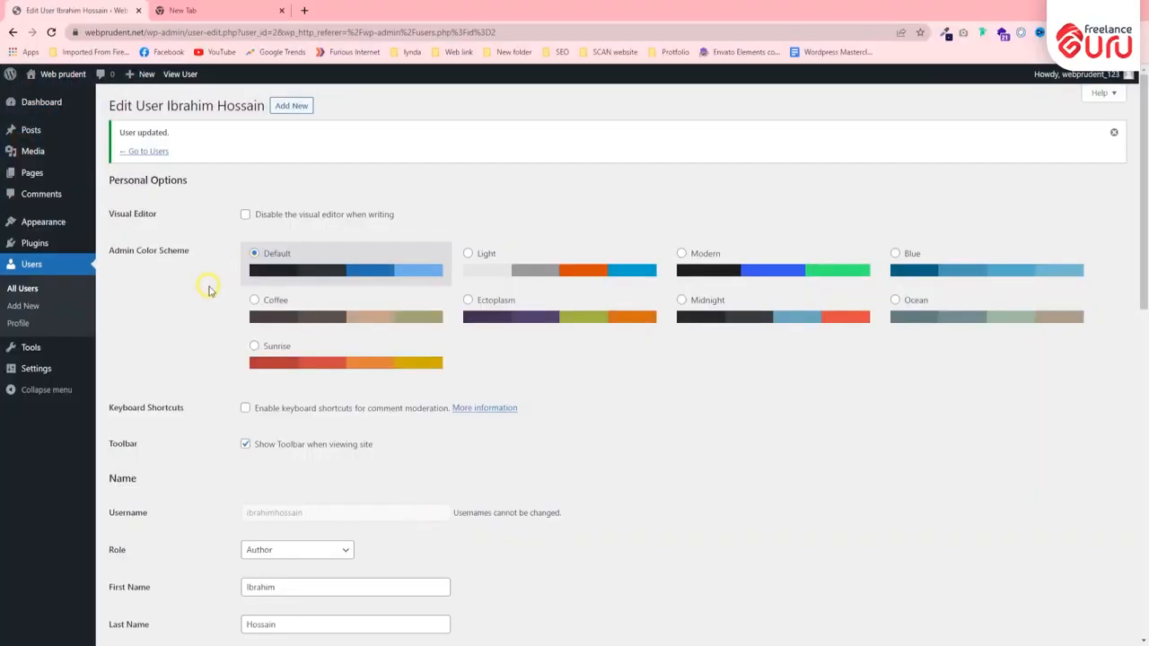
scroll(199, 292, "down", 4)
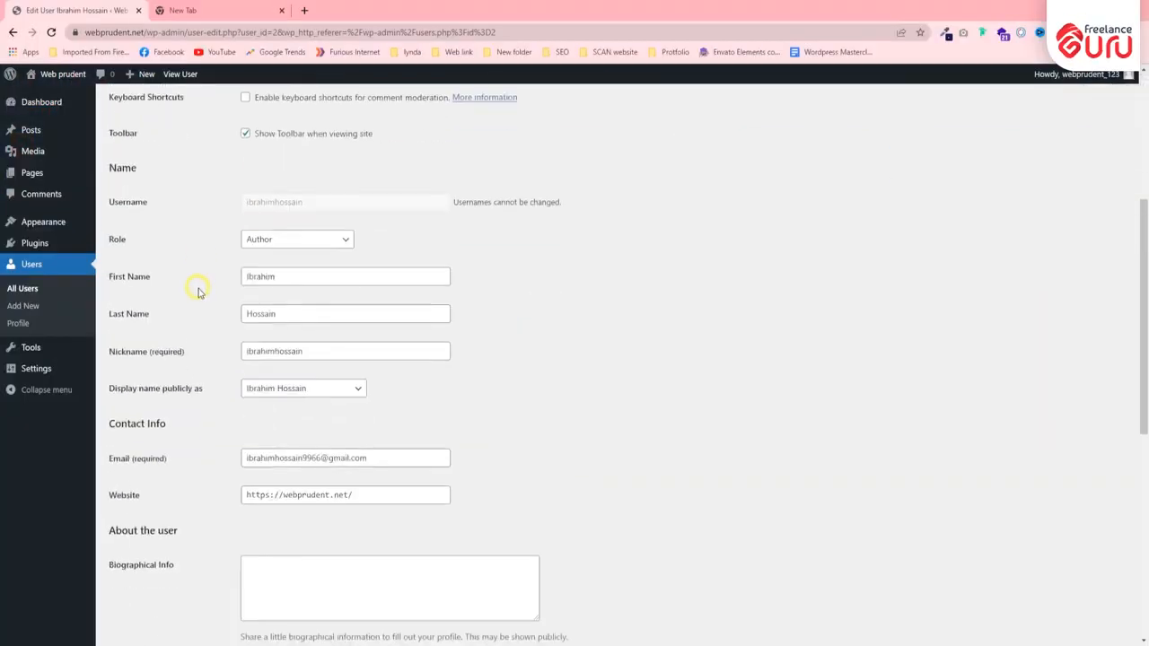
left_click(269, 240)
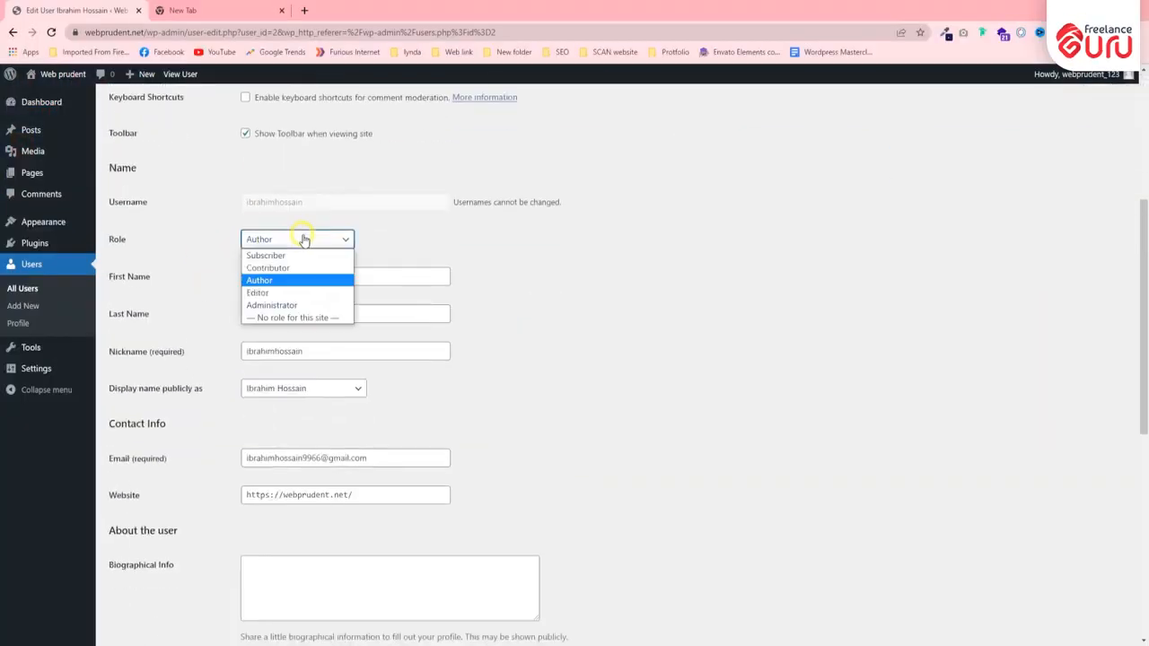
left_click(278, 295)
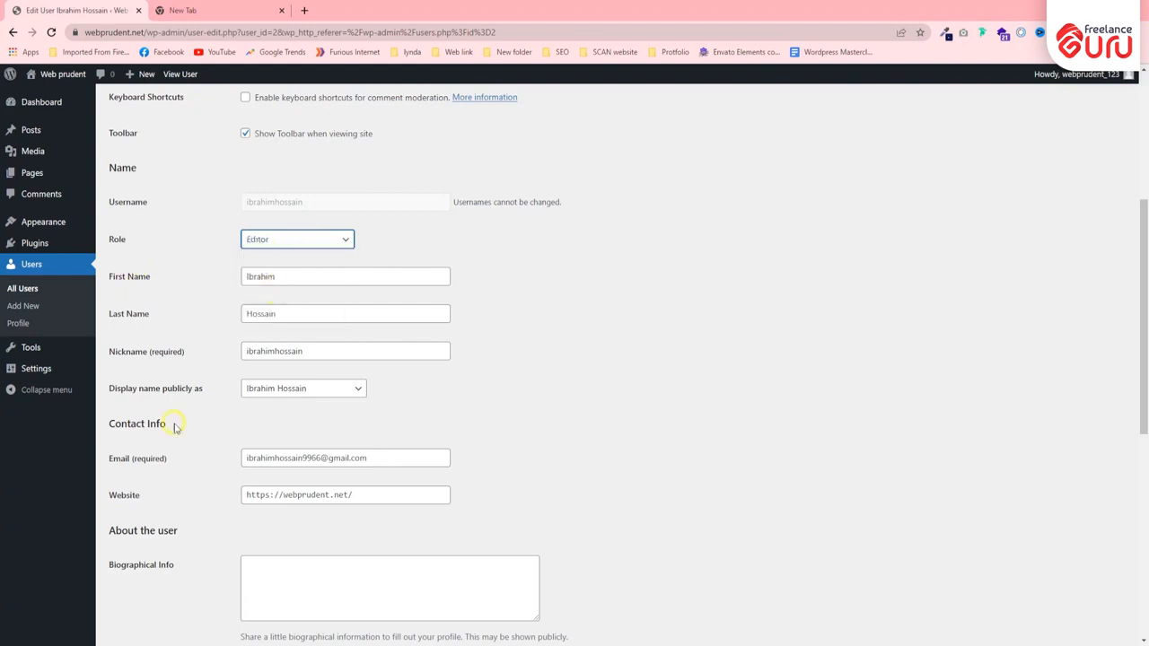
scroll(184, 435, "down", 5)
left_click(128, 583)
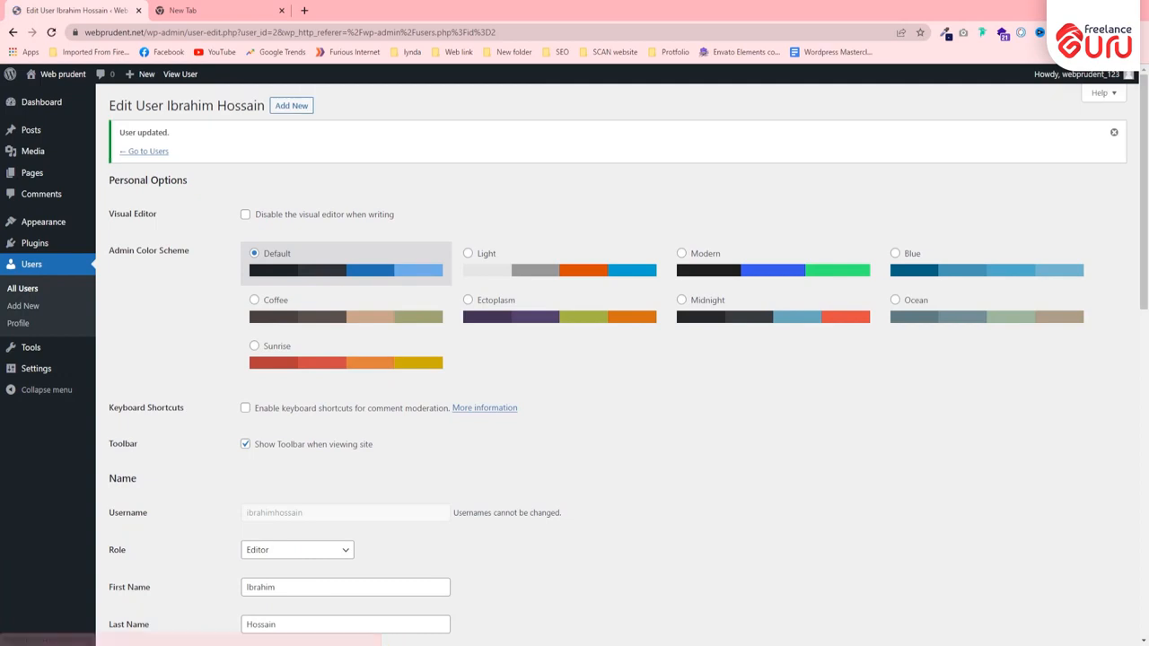
- Reload the dashboard in the Incognito window and examine the Pages and Media menu entries available to the Editor
mouse_move(435, 645)
left_click(530, 602)
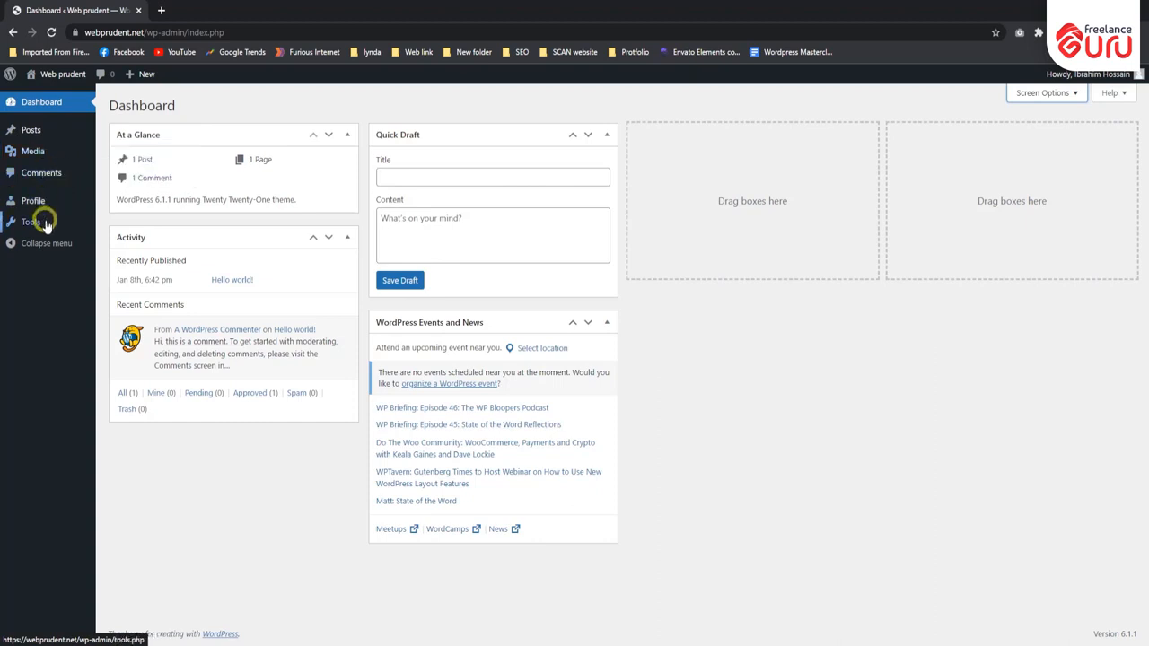
left_click(50, 33)
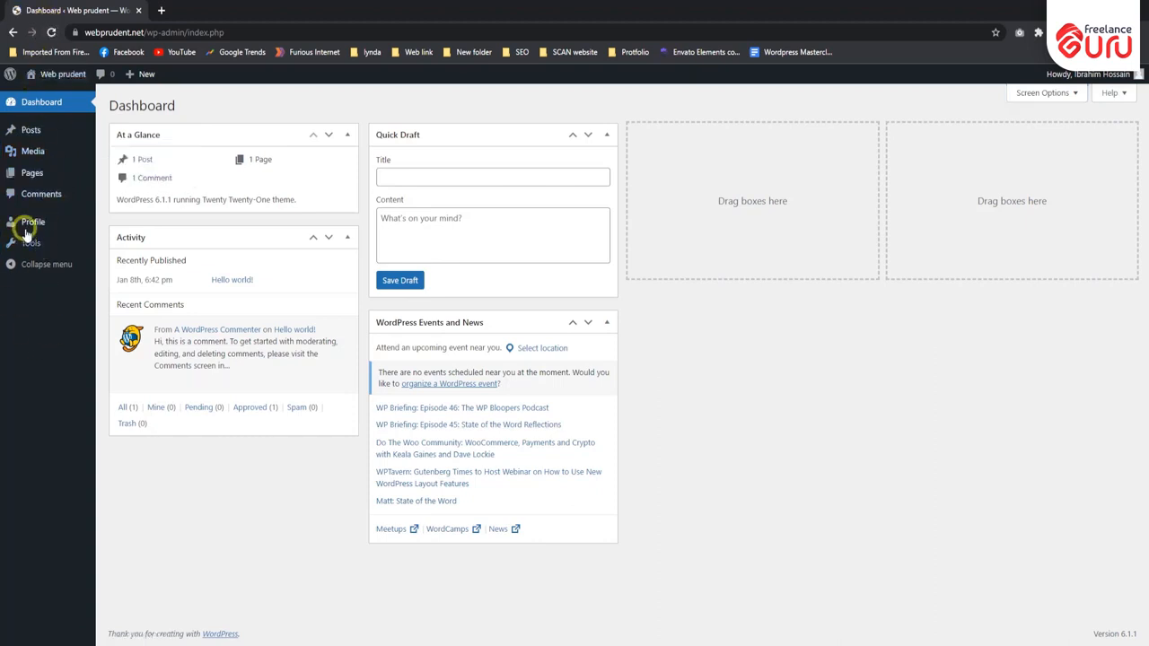
mouse_move(36, 173)
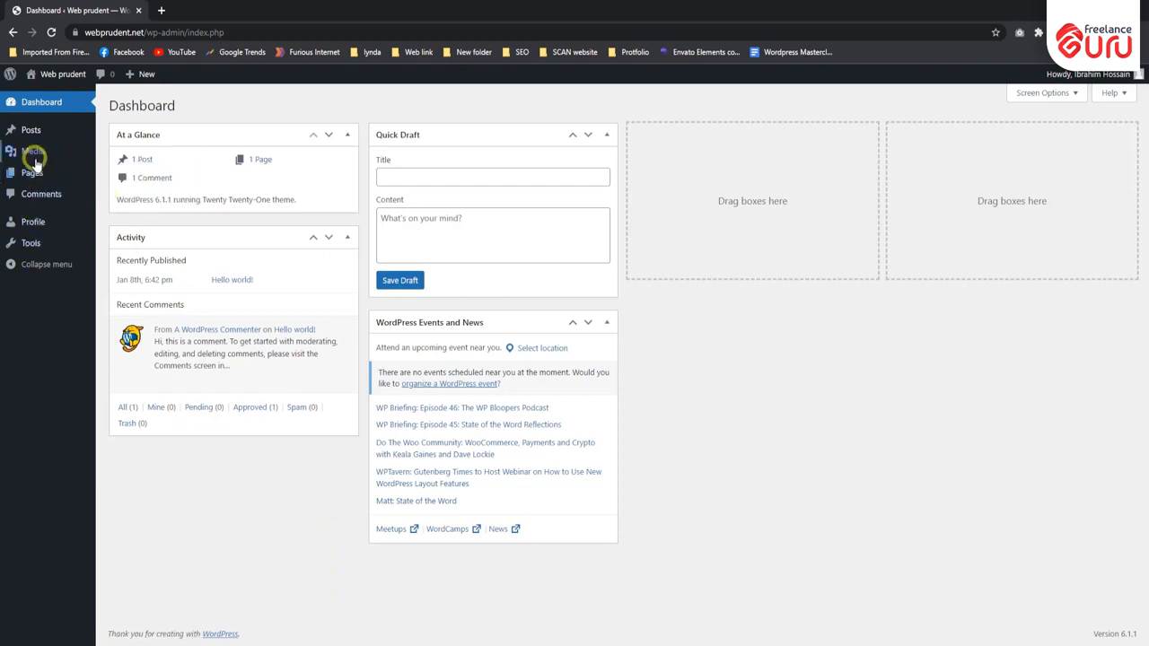
mouse_move(38, 153)
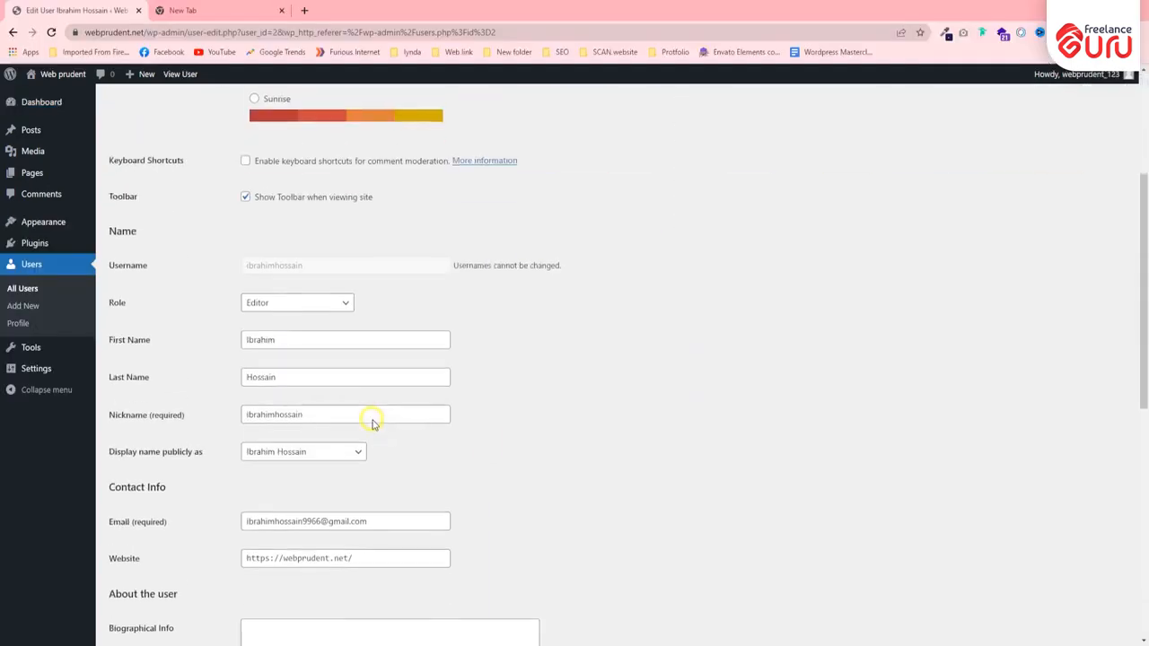
- In the administrator's window, set the Editor's role to Administrator and update the user
scroll(371, 419, "down", 4)
scroll(377, 400, "up", 1)
scroll(381, 393, "up", 5)
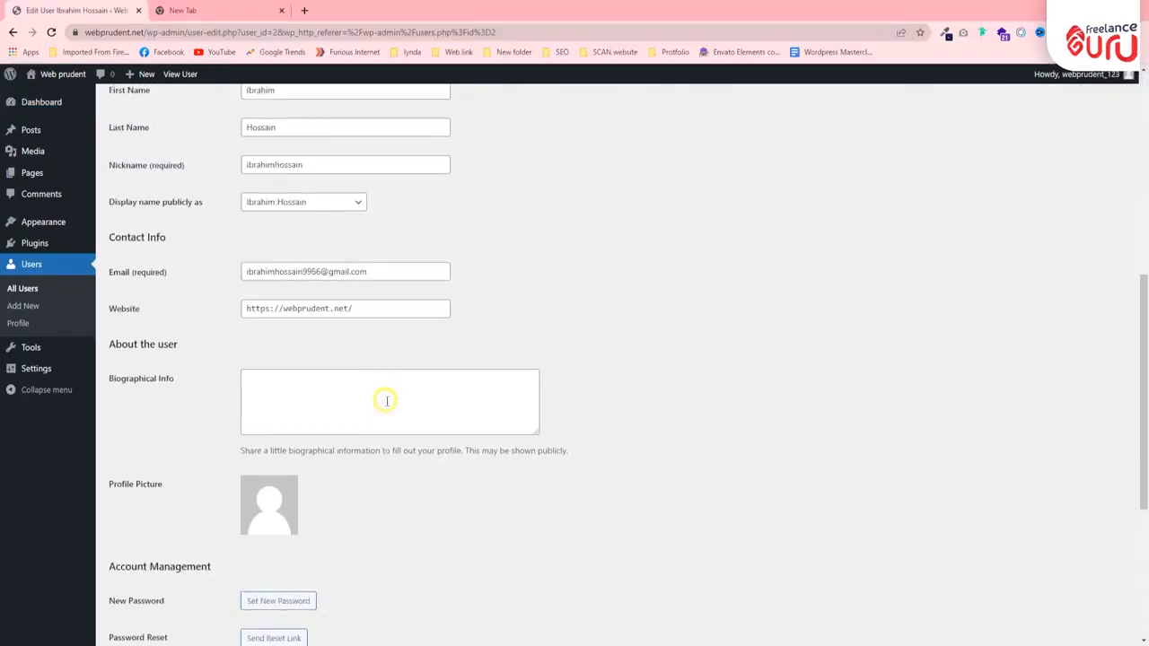
left_click(307, 239)
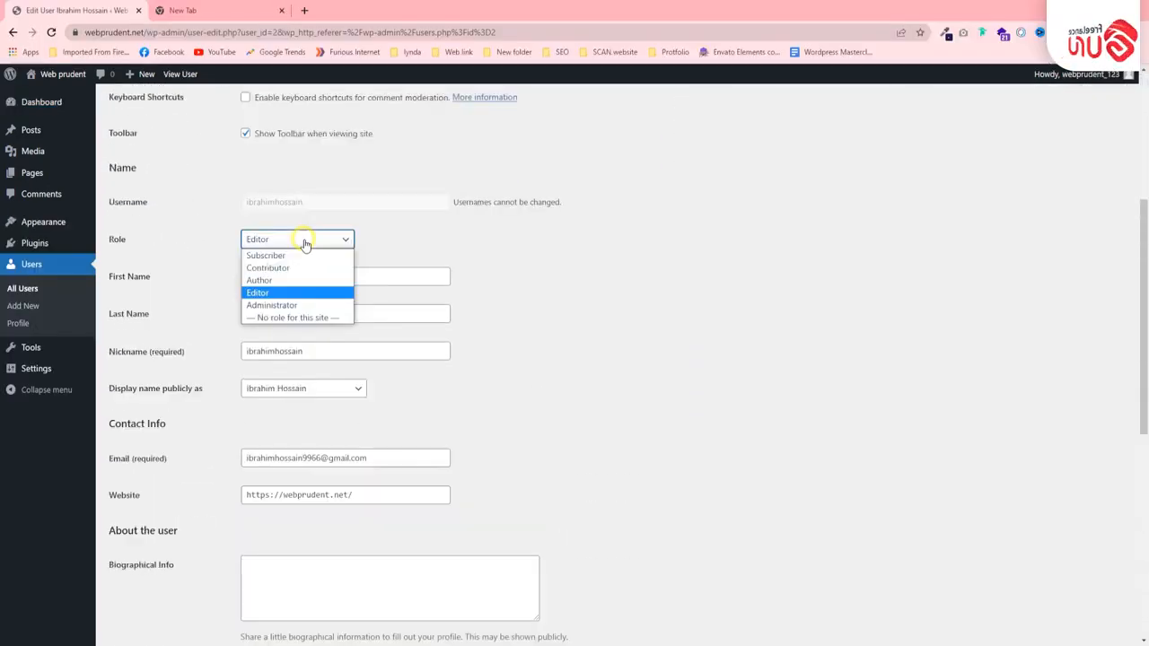
left_click(298, 306)
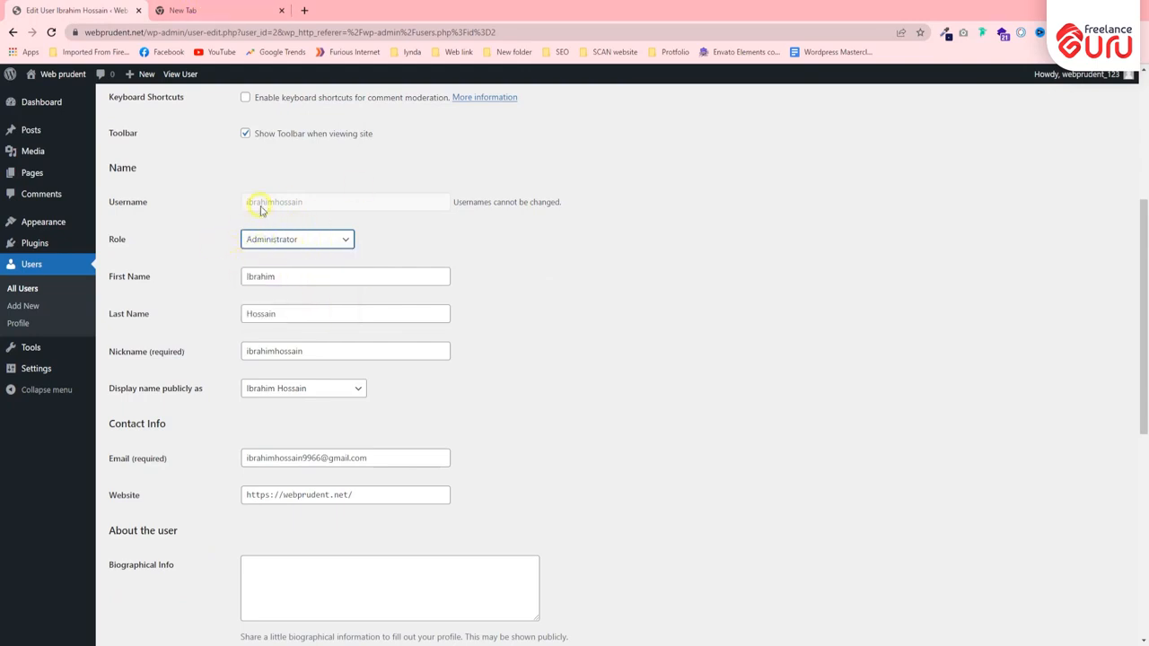
scroll(251, 296, "down", 6)
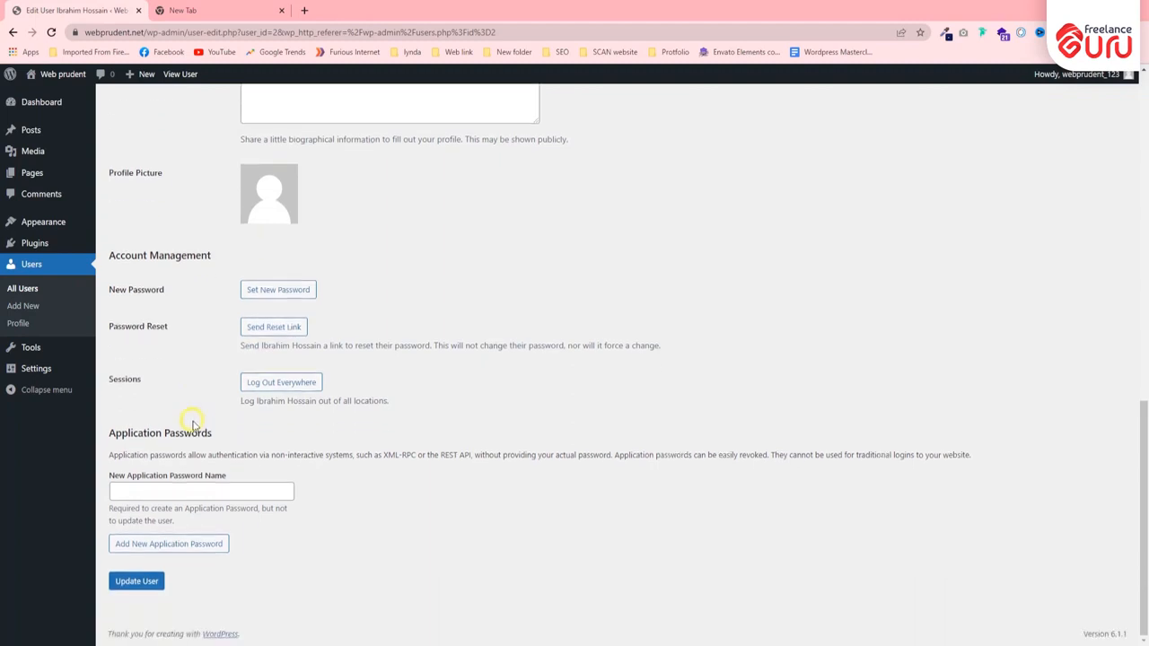
left_click(136, 581)
scroll(57, 464, "up", 4)
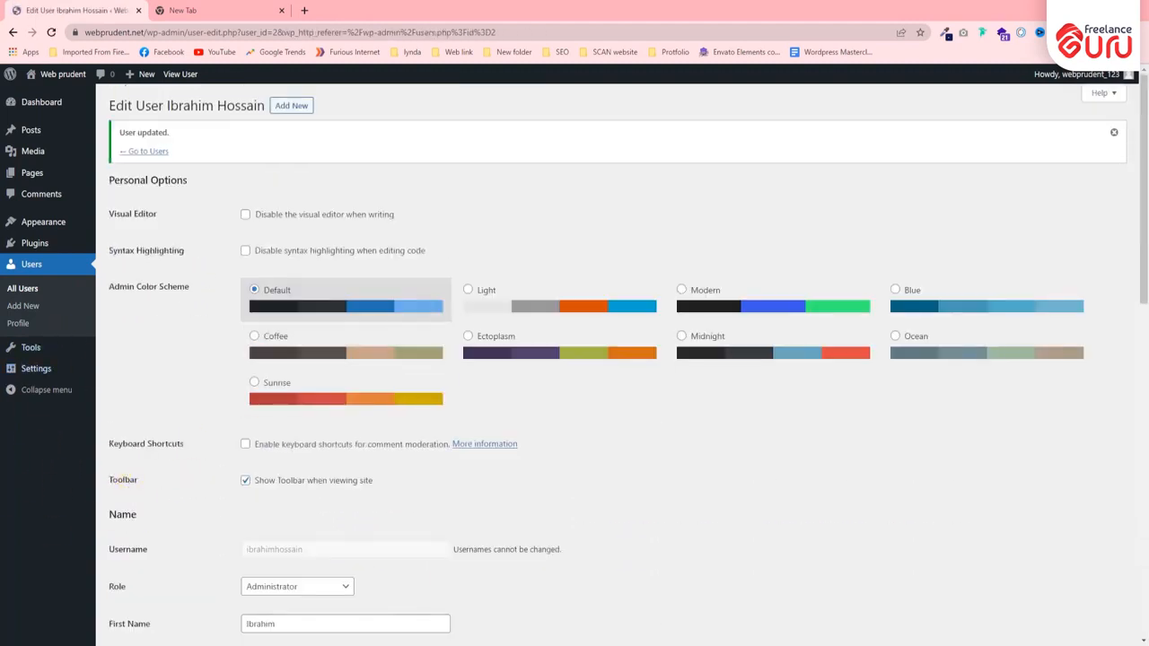
- Reload the dashboard in the Incognito window, open the list of all users, and compare the roles of both accounts
left_click(529, 610)
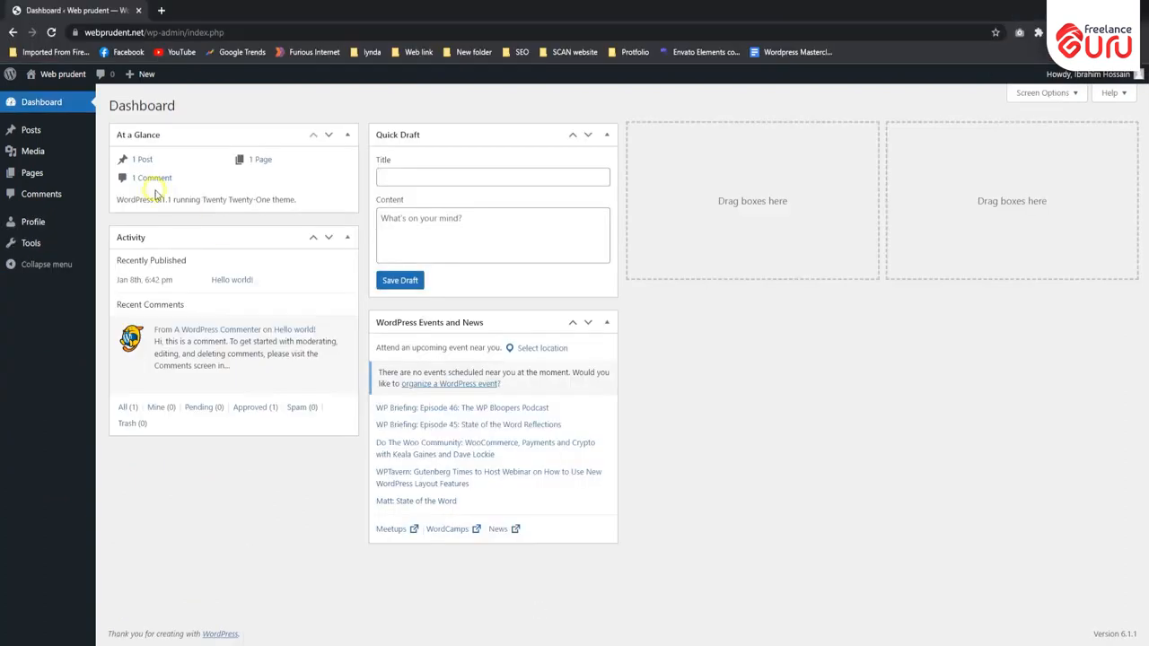
left_click(51, 33)
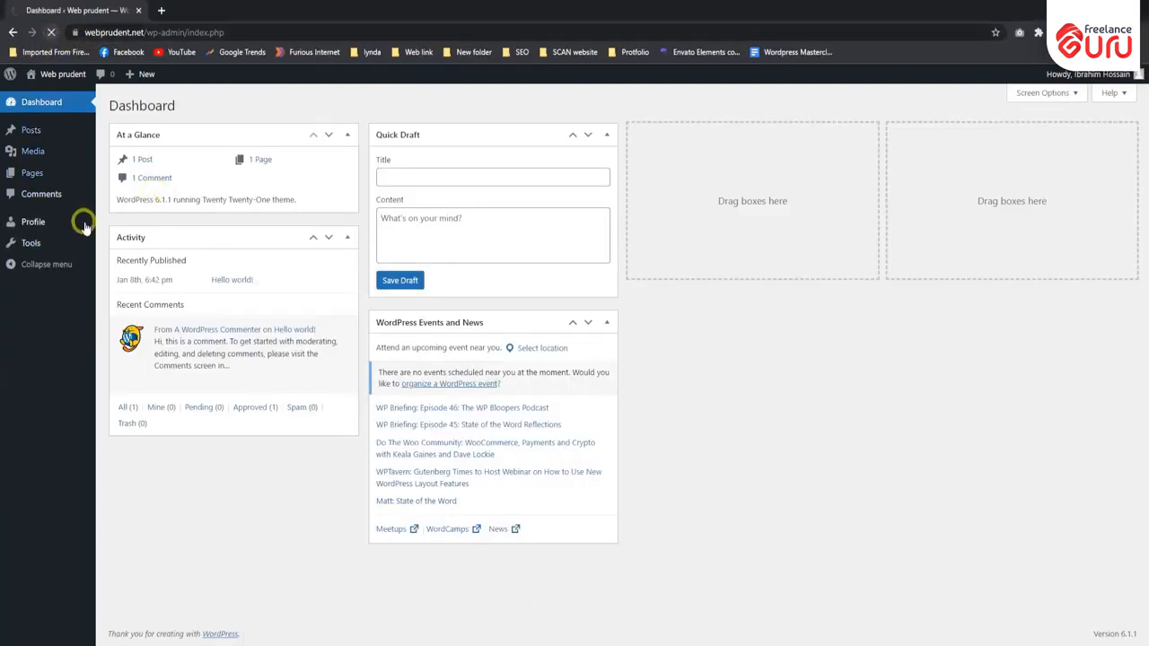
mouse_move(31, 297)
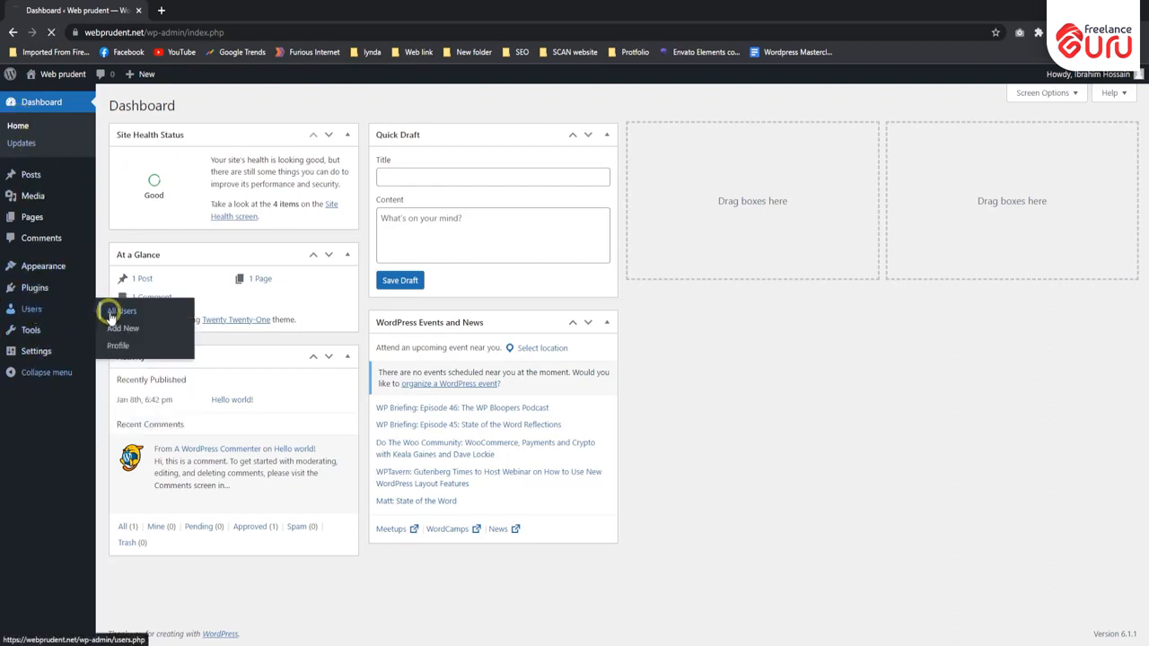
left_click(110, 313)
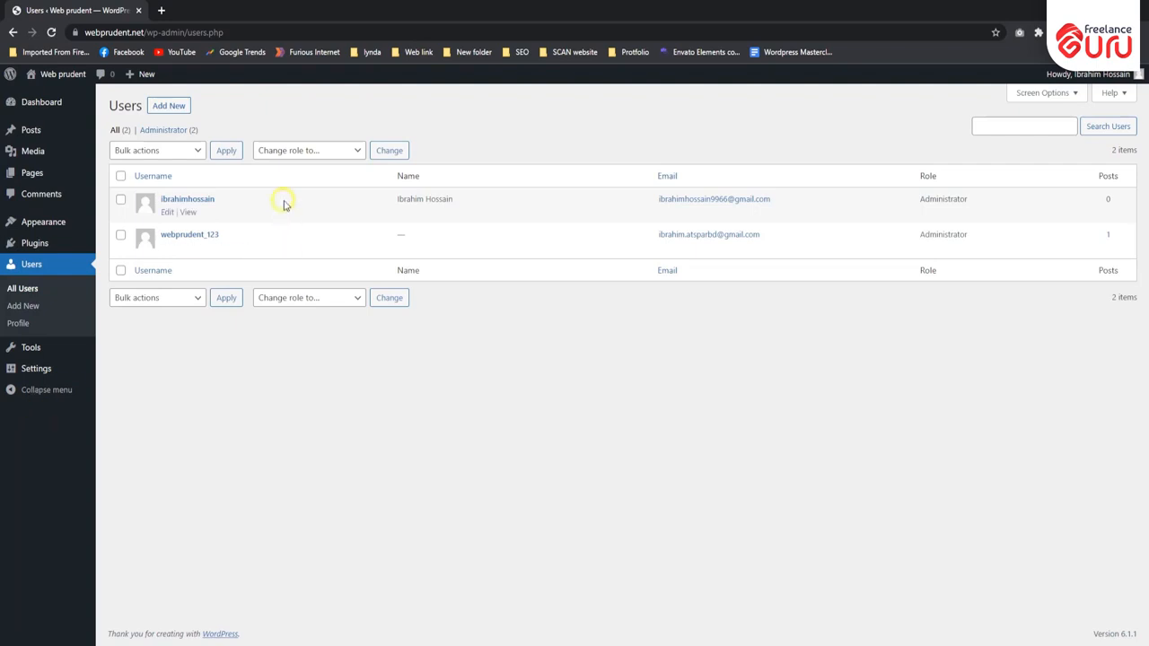
left_click_drag(919, 201, 977, 197)
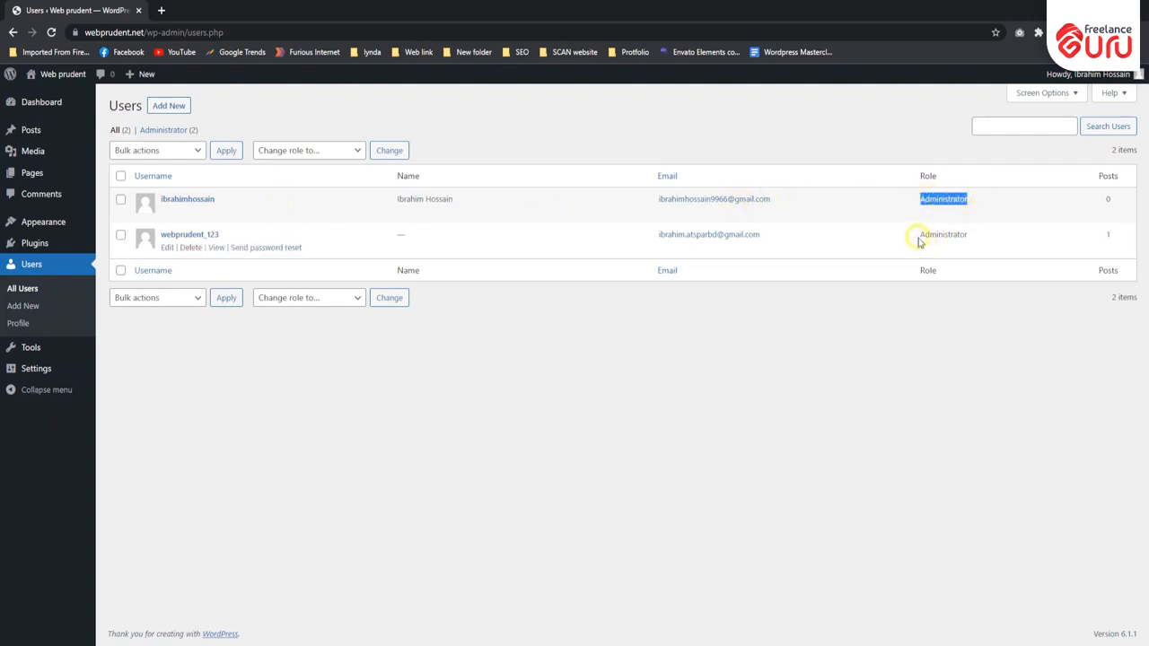
left_click_drag(915, 236, 970, 236)
left_click(628, 414)
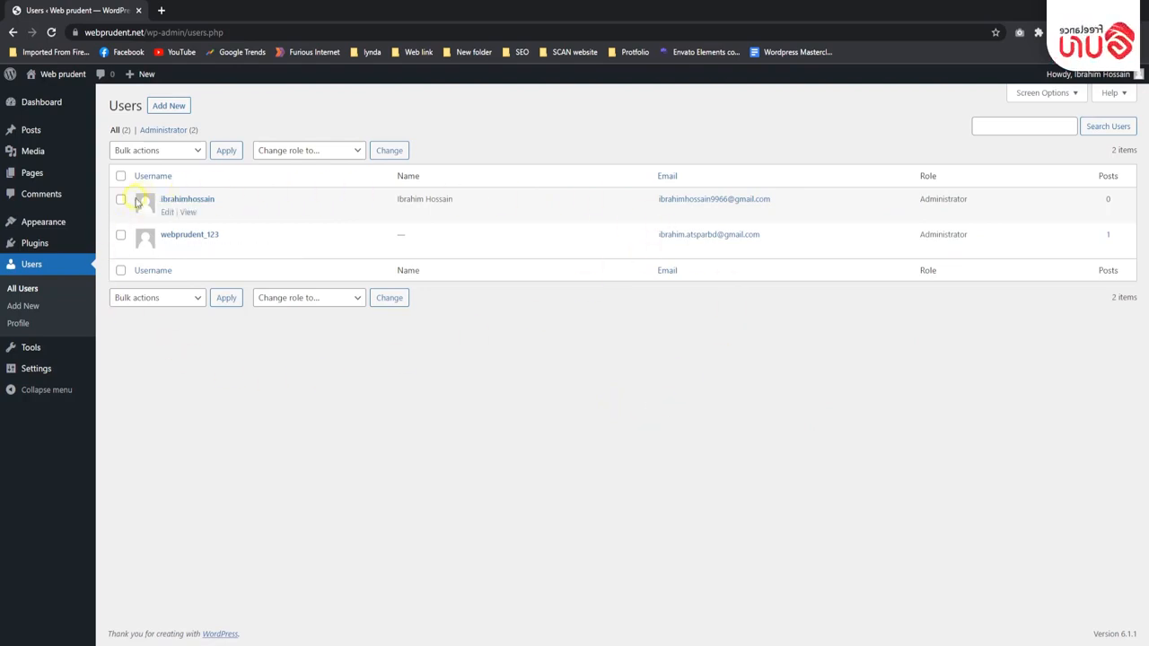
mouse_move(274, 251)
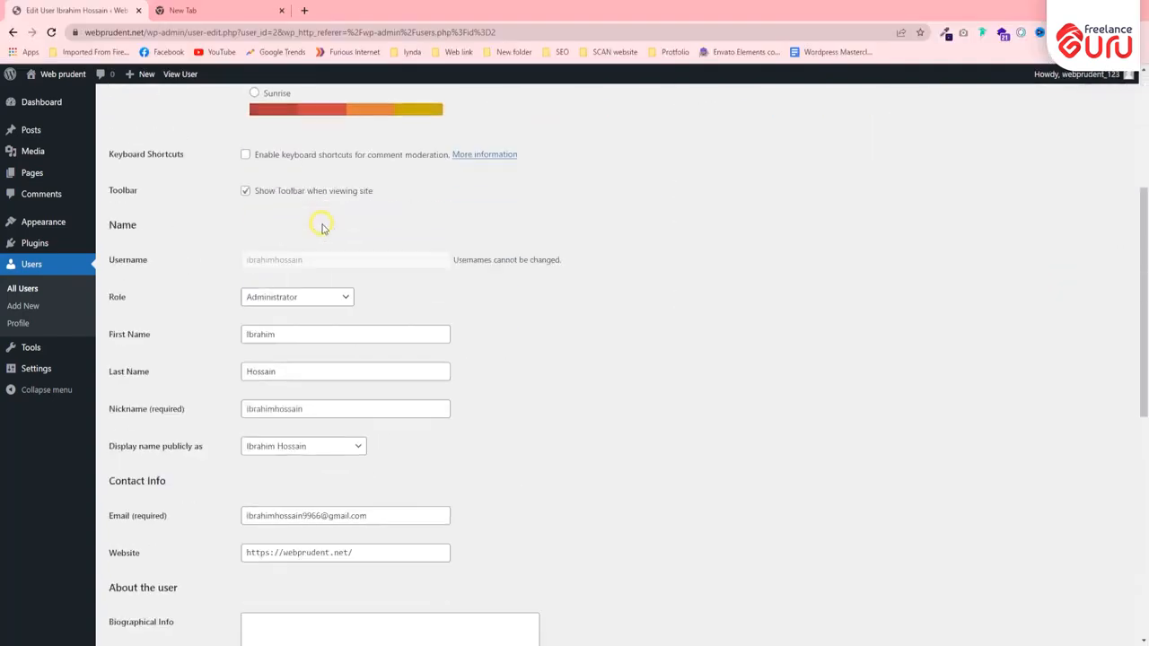
- In the administrator's window, delete the newly created account from the Users list, reviewing the content deletion and attribution options before confirming
scroll(320, 224, "down", 10)
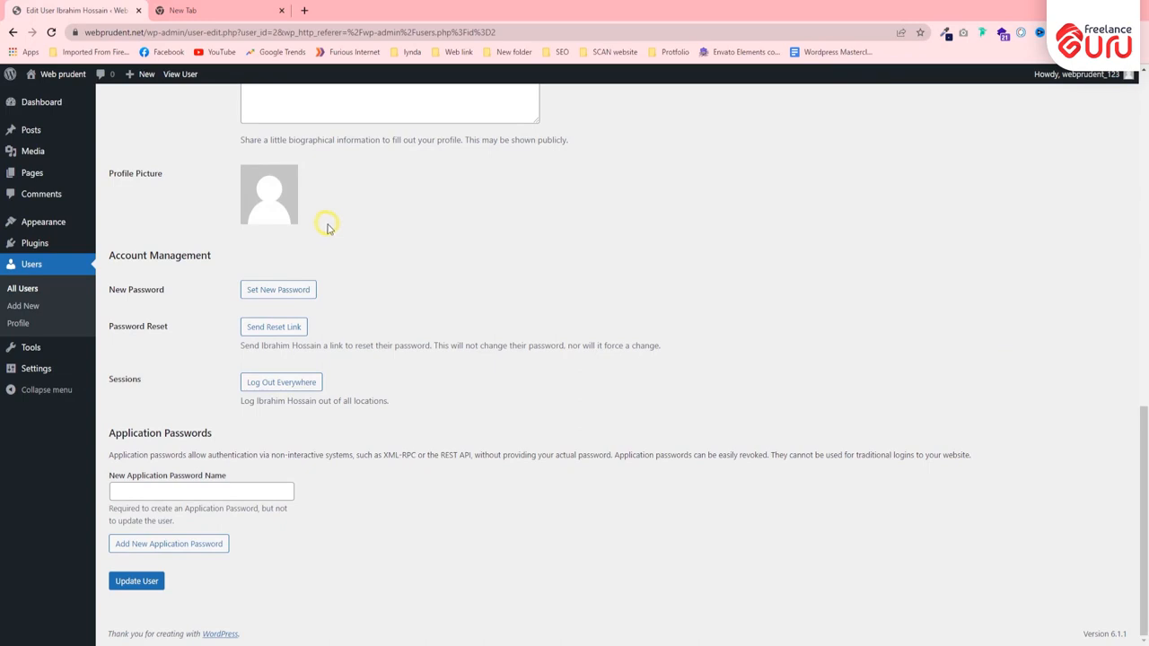
scroll(349, 264, "up", 10)
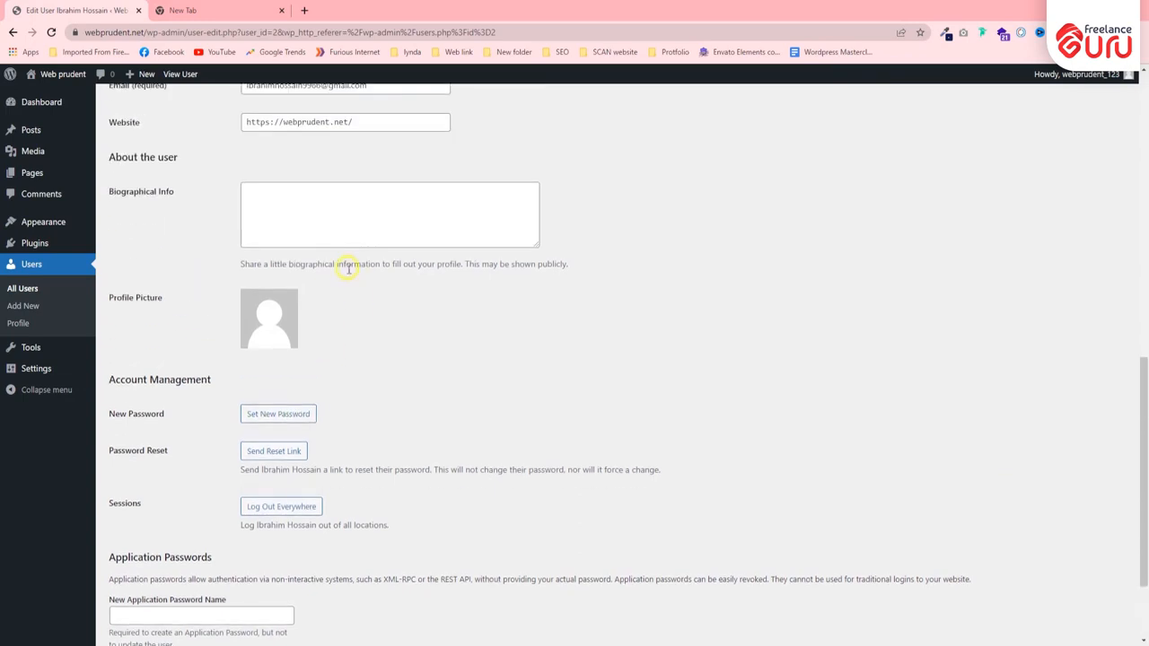
left_click(25, 265)
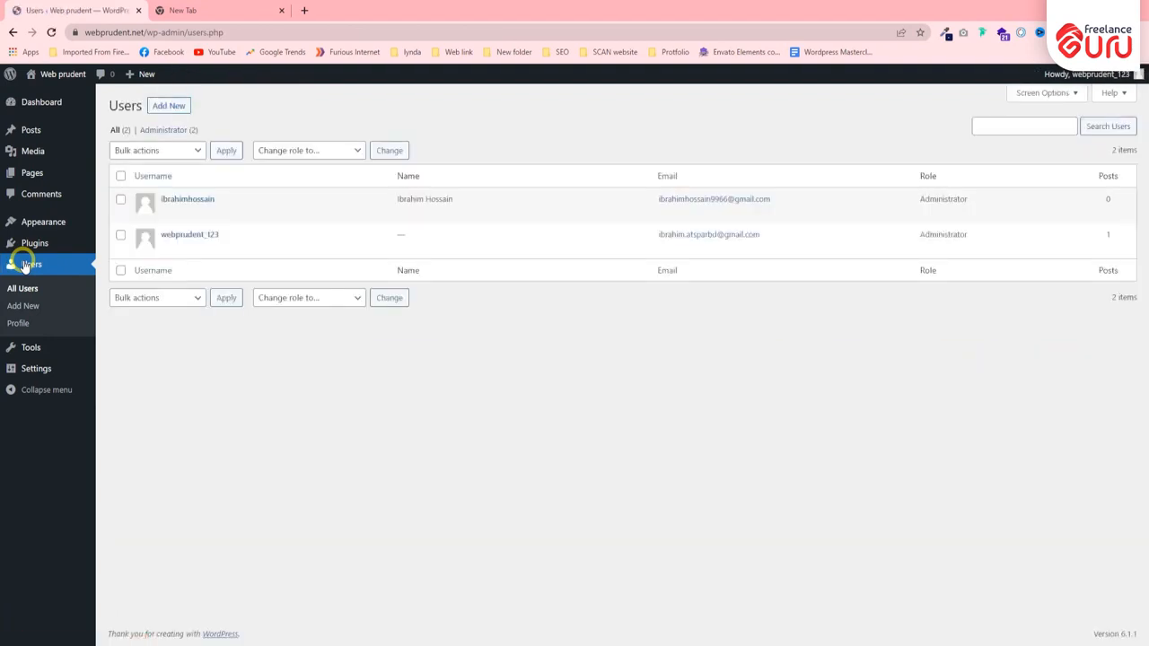
left_click(190, 213)
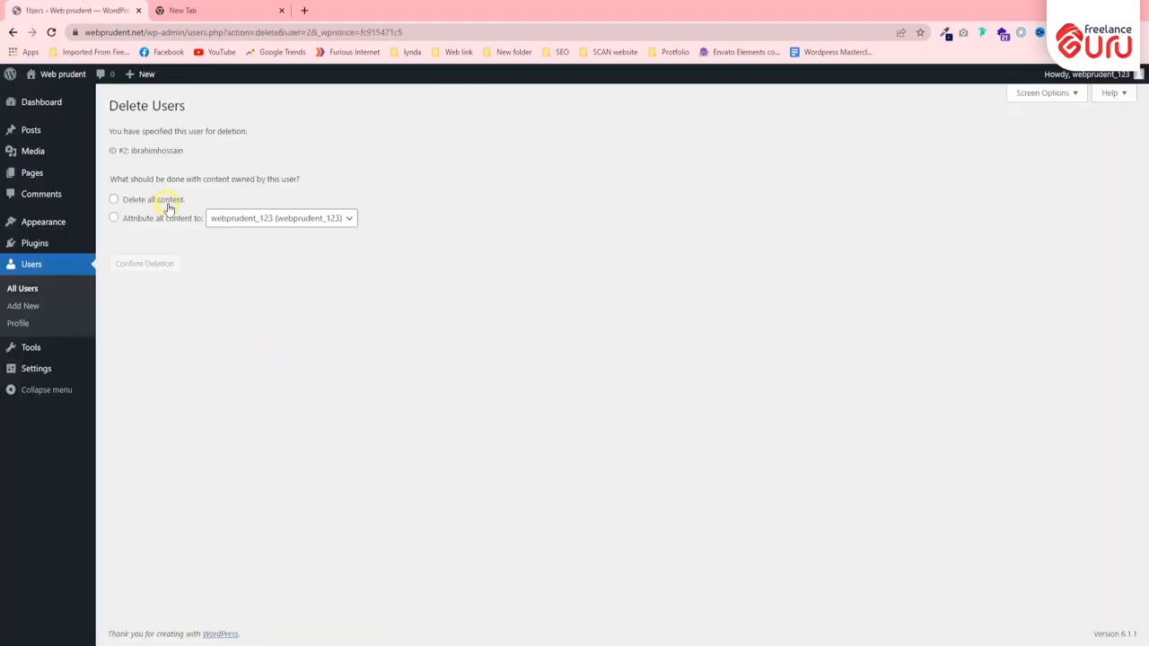
left_click_drag(111, 177, 346, 174)
left_click(345, 163)
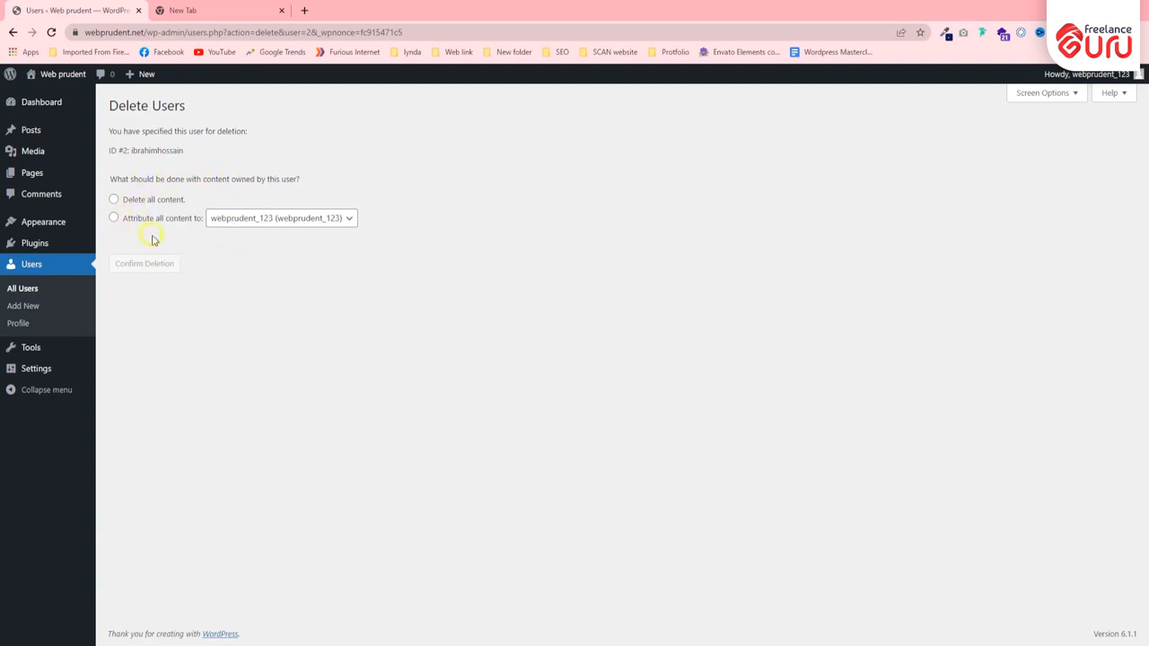
left_click(126, 201)
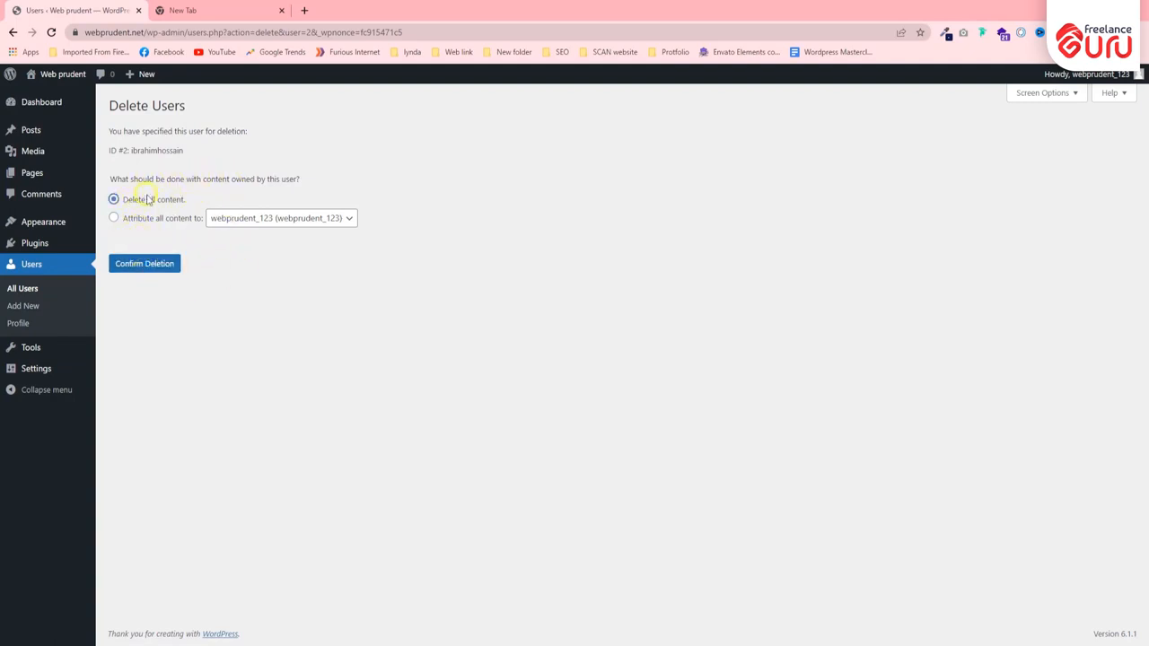
left_click(325, 217)
left_click(332, 314)
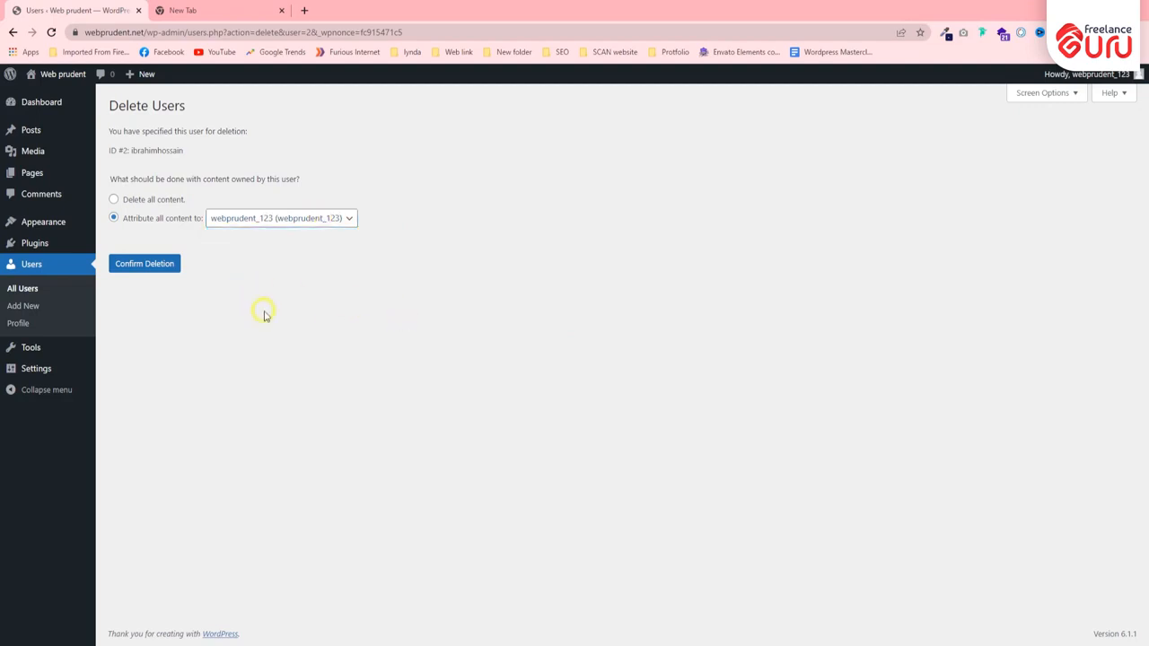
left_click(150, 263)
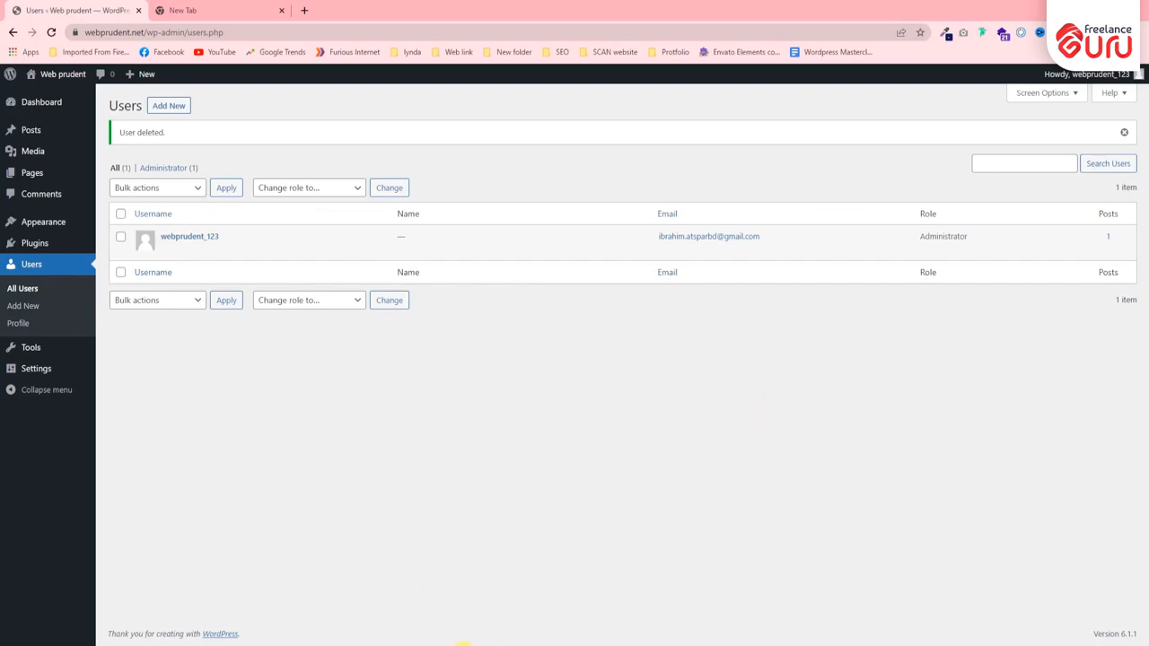
- Reload the Users page in the Incognito window to check whether the deleted account still has access
mouse_move(480, 632)
left_click(547, 603)
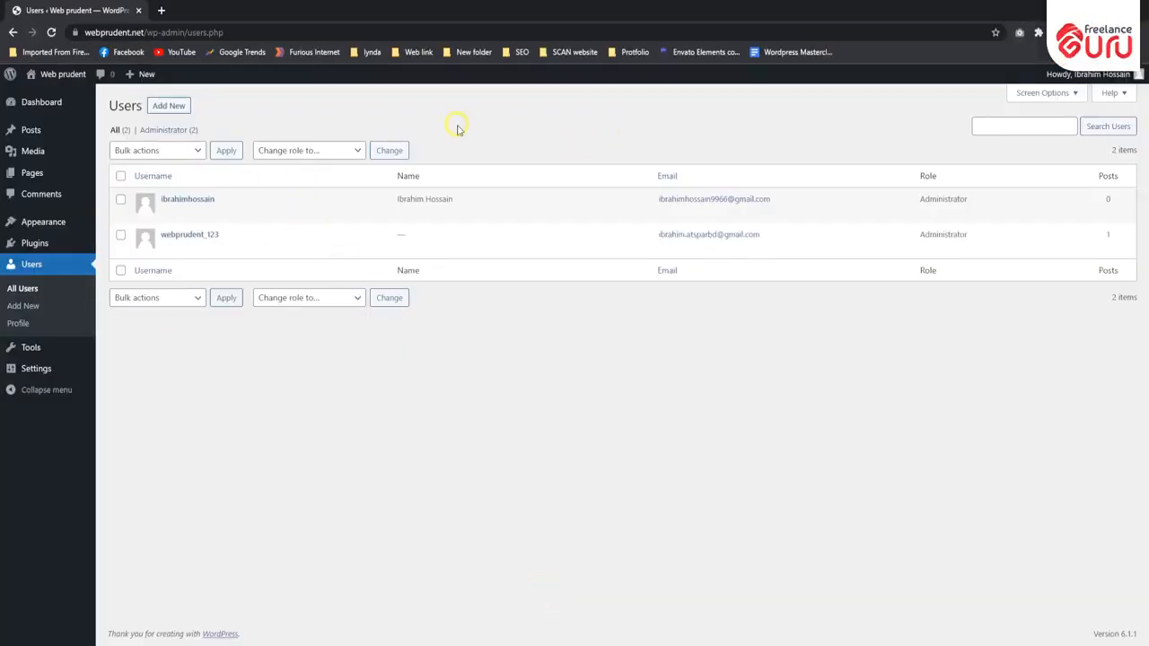
left_click(51, 32)
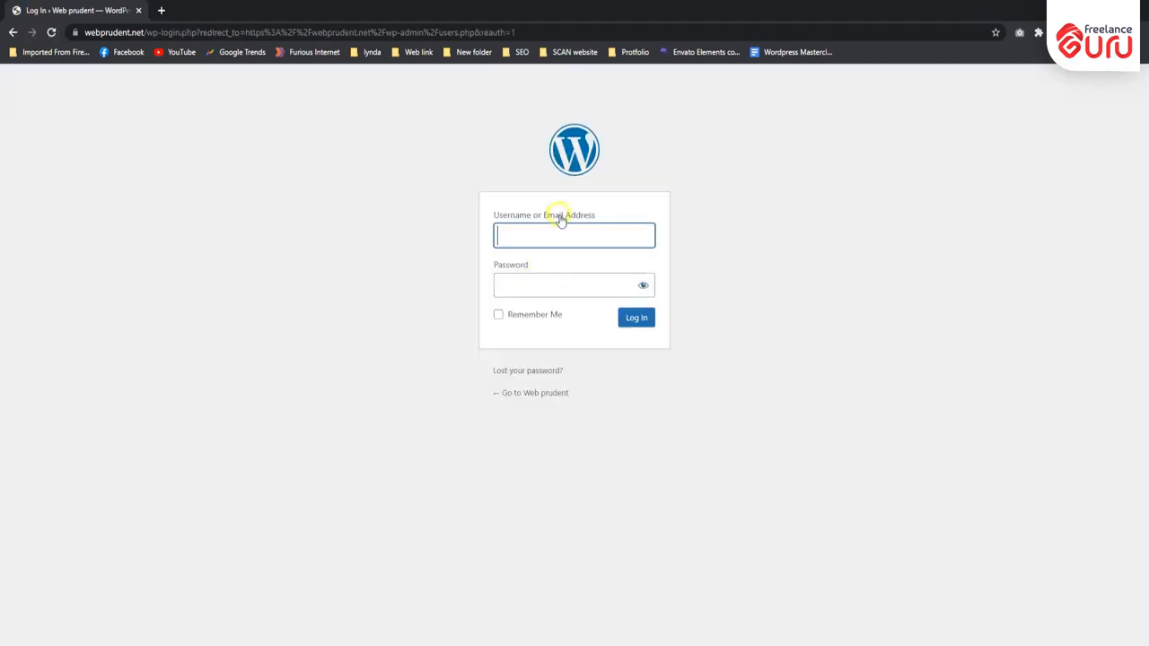
left_click(561, 230)
left_click(849, 242)
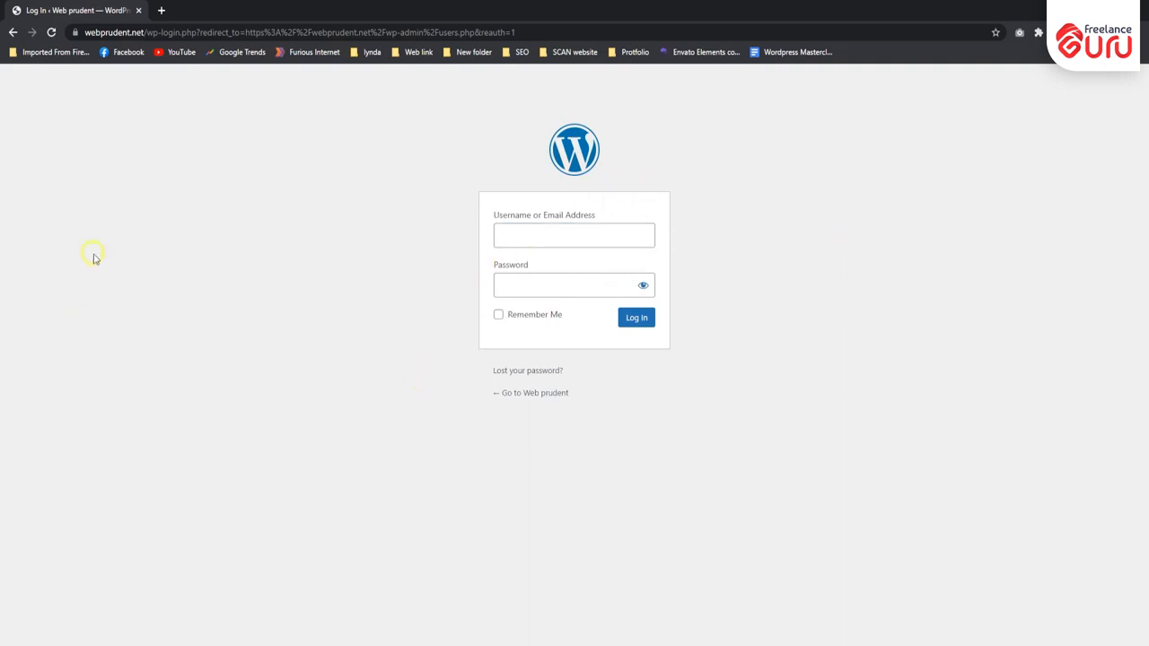
- Open the site's front page at webprudent.net in the Incognito window and look through it
left_click_drag(182, 32, 748, 254)
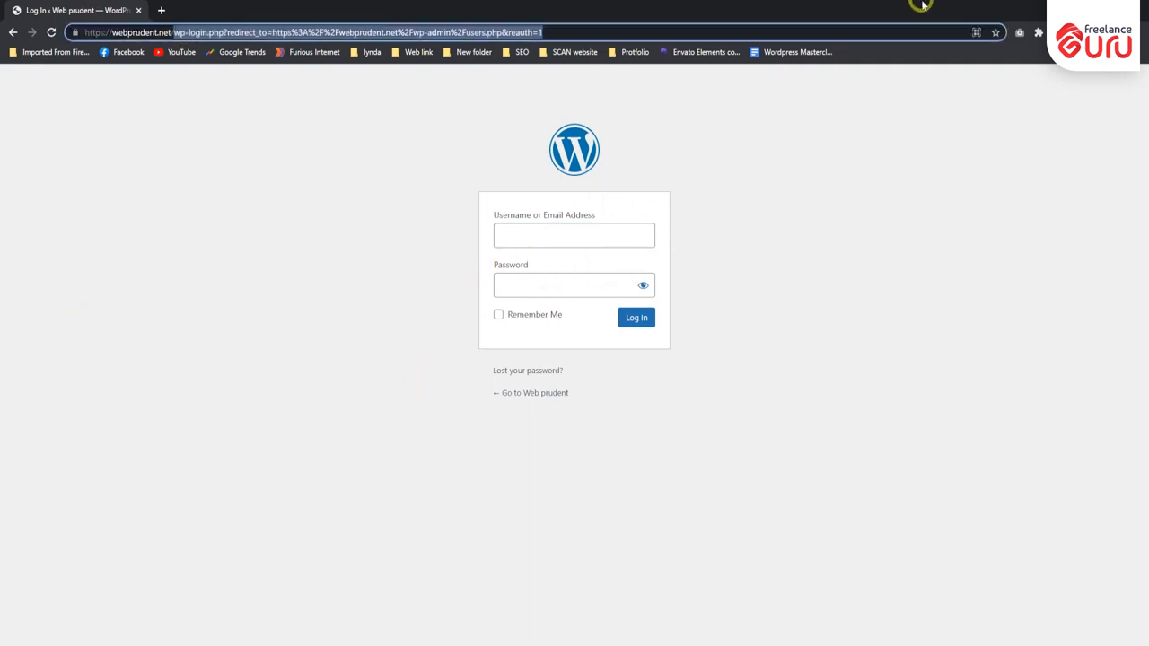
key("BackSpace")
key("Return")
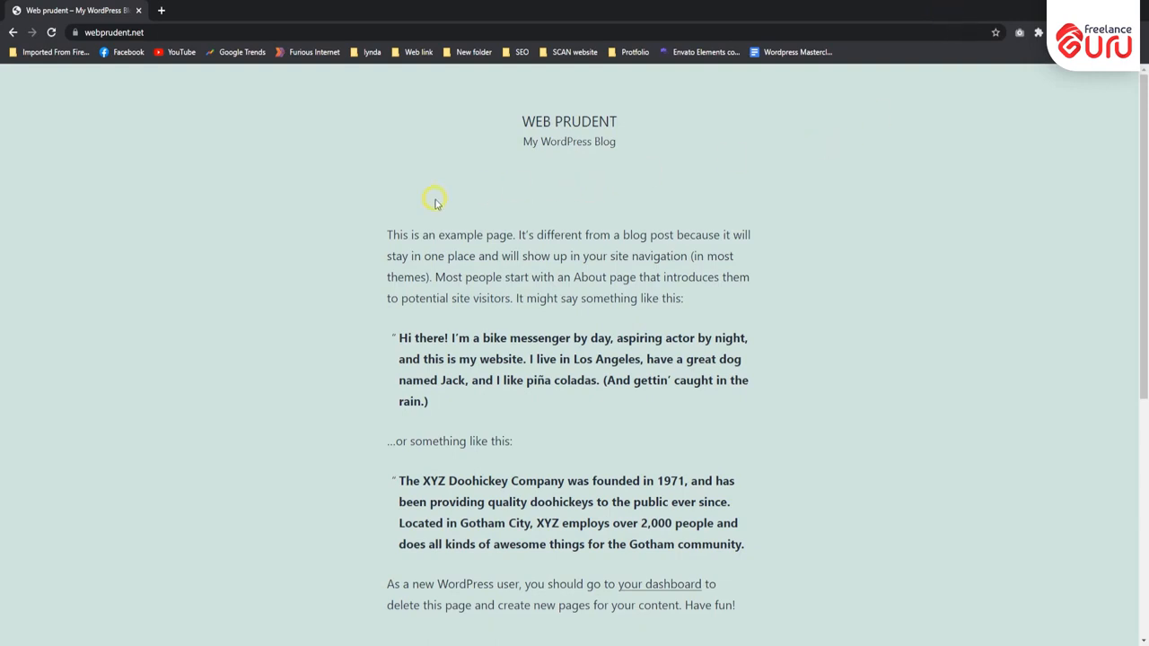
scroll(368, 205, "down", 3)
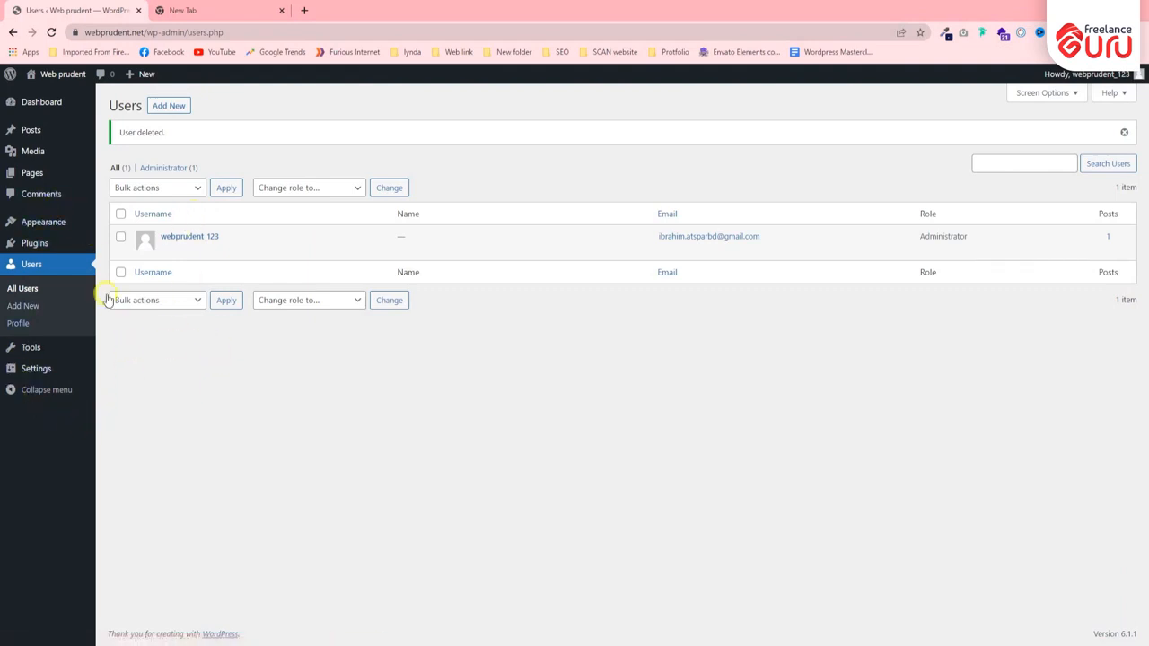
- Return to the administrator's window and log out of the administrator account
mouse_move(1086, 74)
left_click(1068, 137)
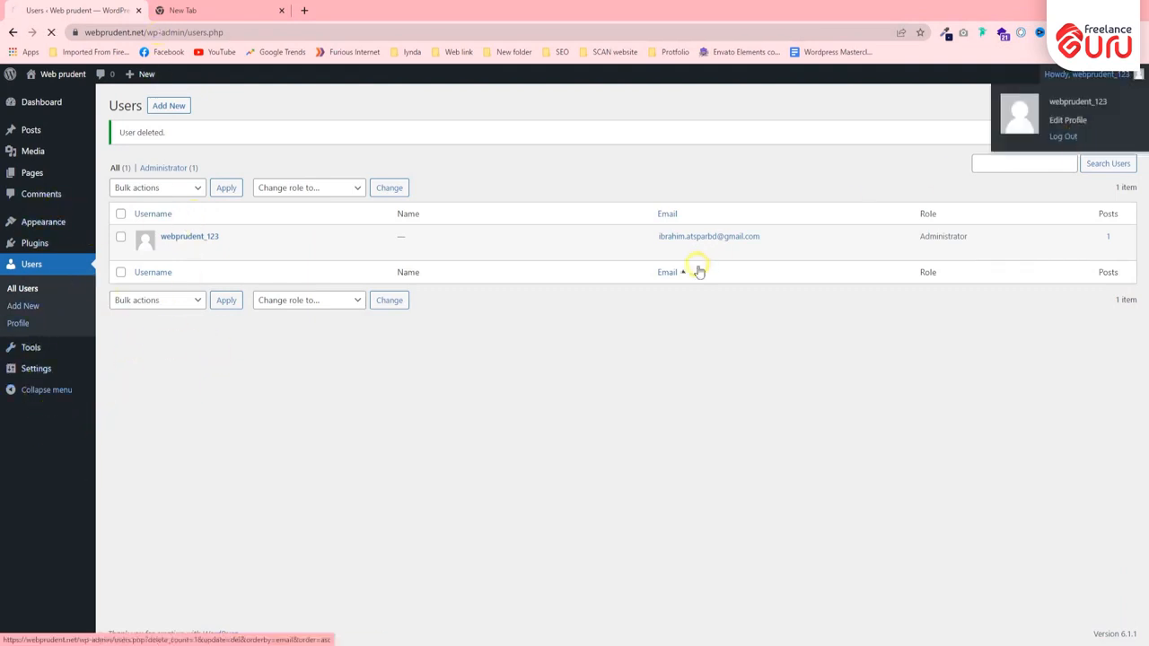
- Fill in the saved administrator username on the login form, leaving the password empty
left_click(538, 275)
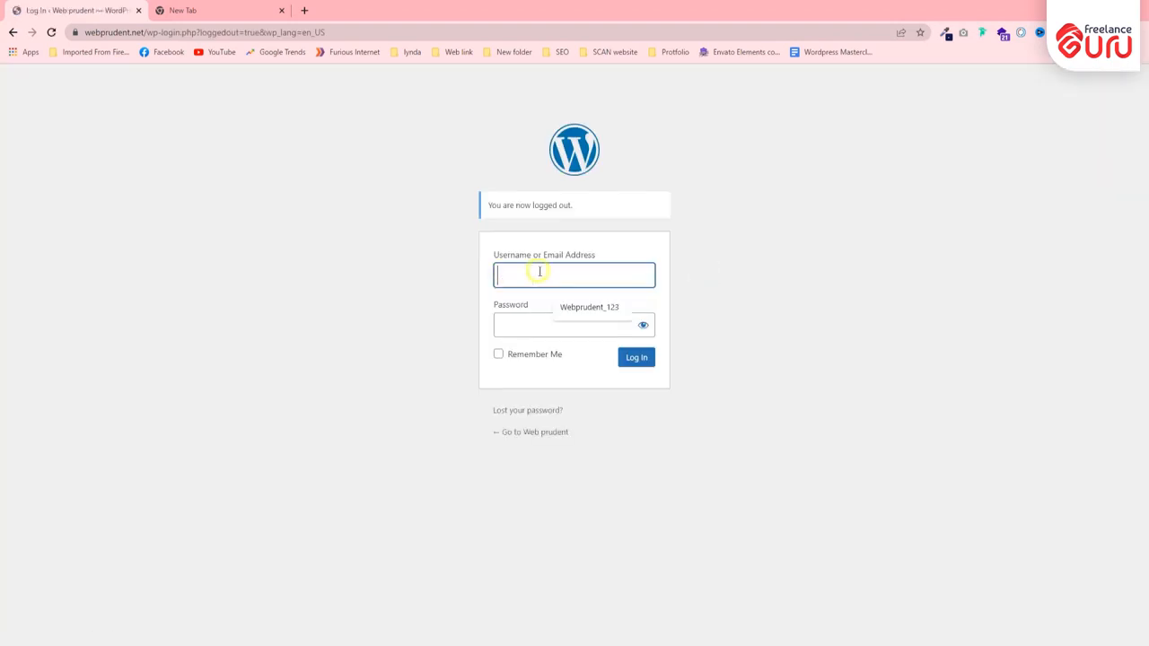
left_click(588, 305)
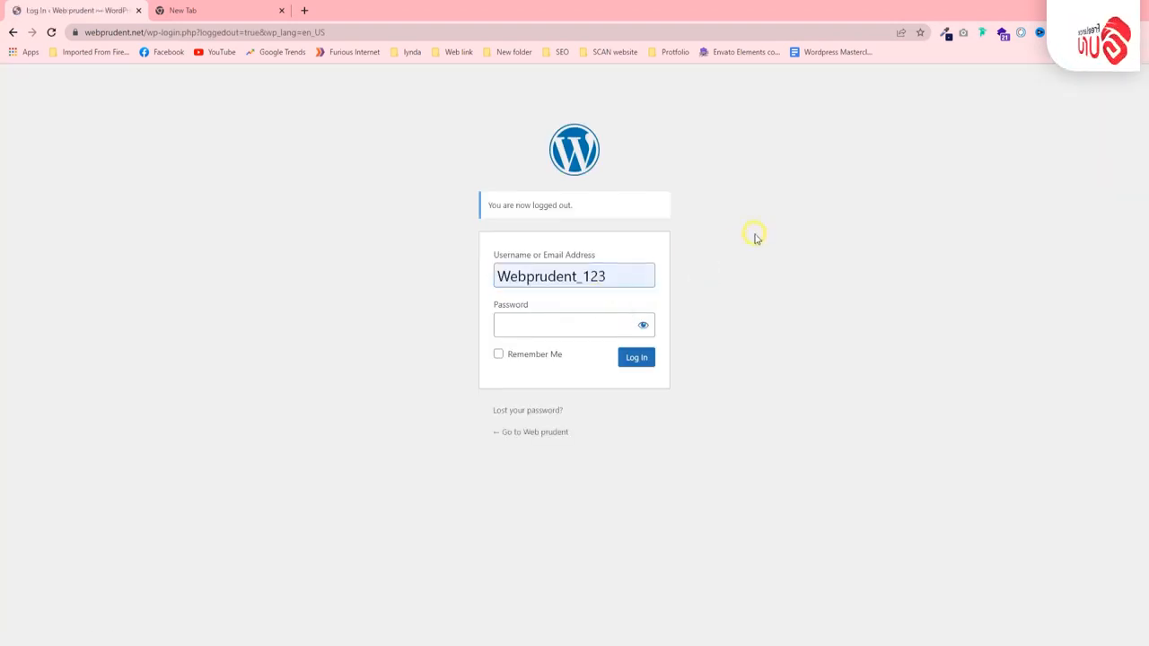
left_click(556, 322)
left_click(808, 296)
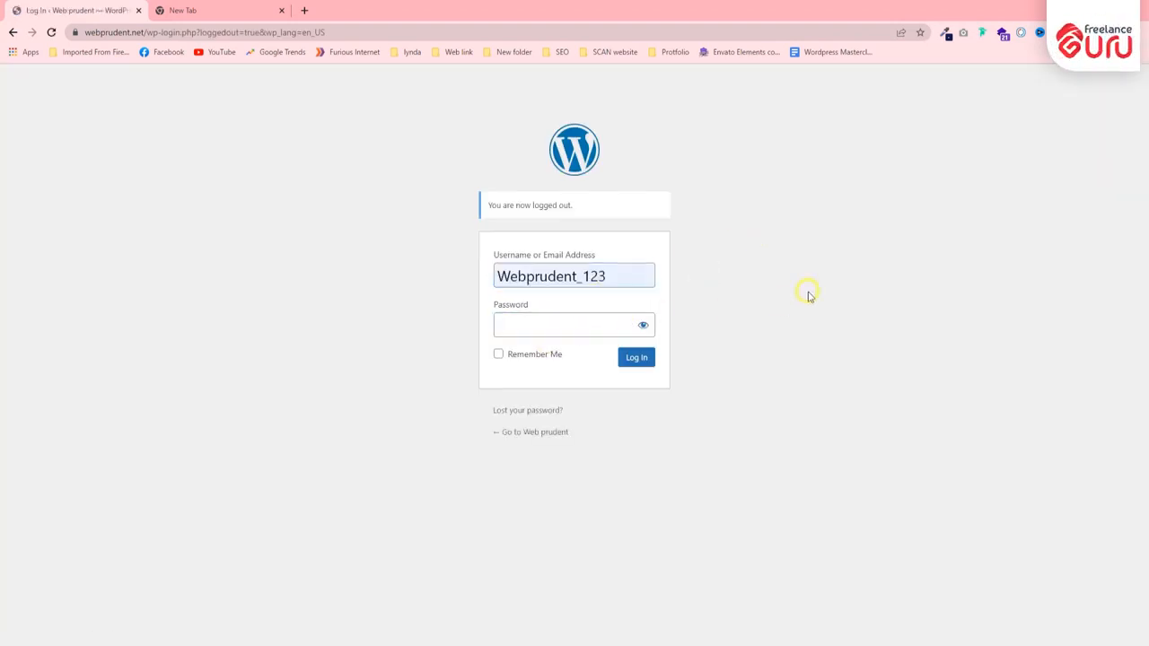
- Open the lost-password form, examine its username or email field, and return to the login page
left_click(516, 410)
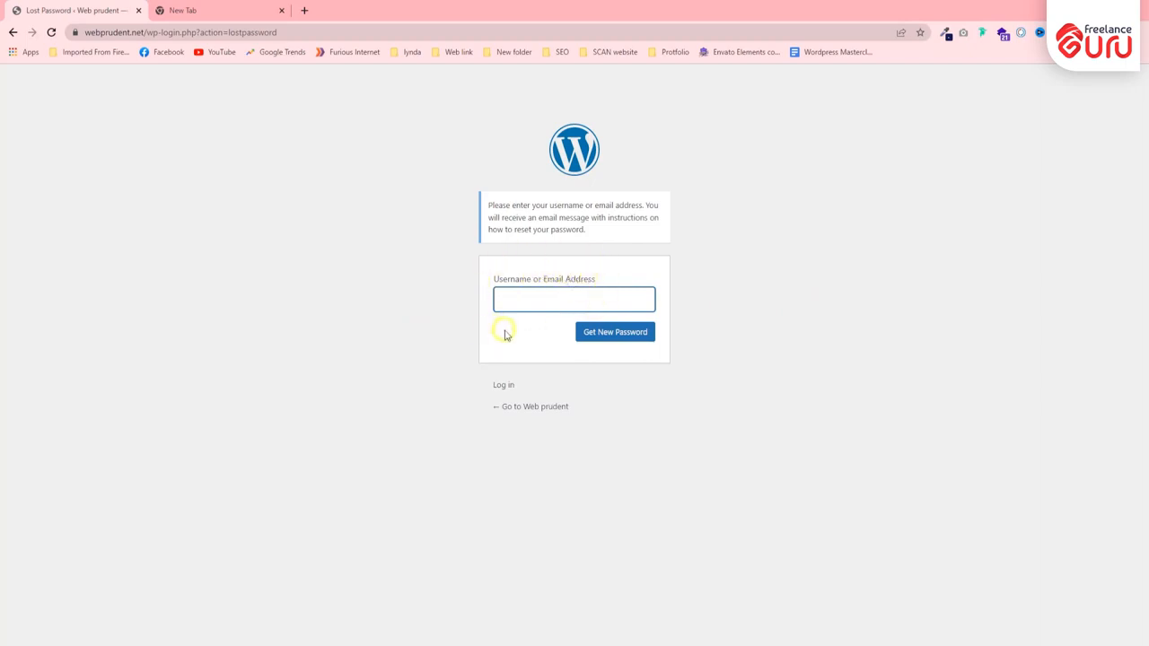
left_click_drag(489, 278, 579, 272)
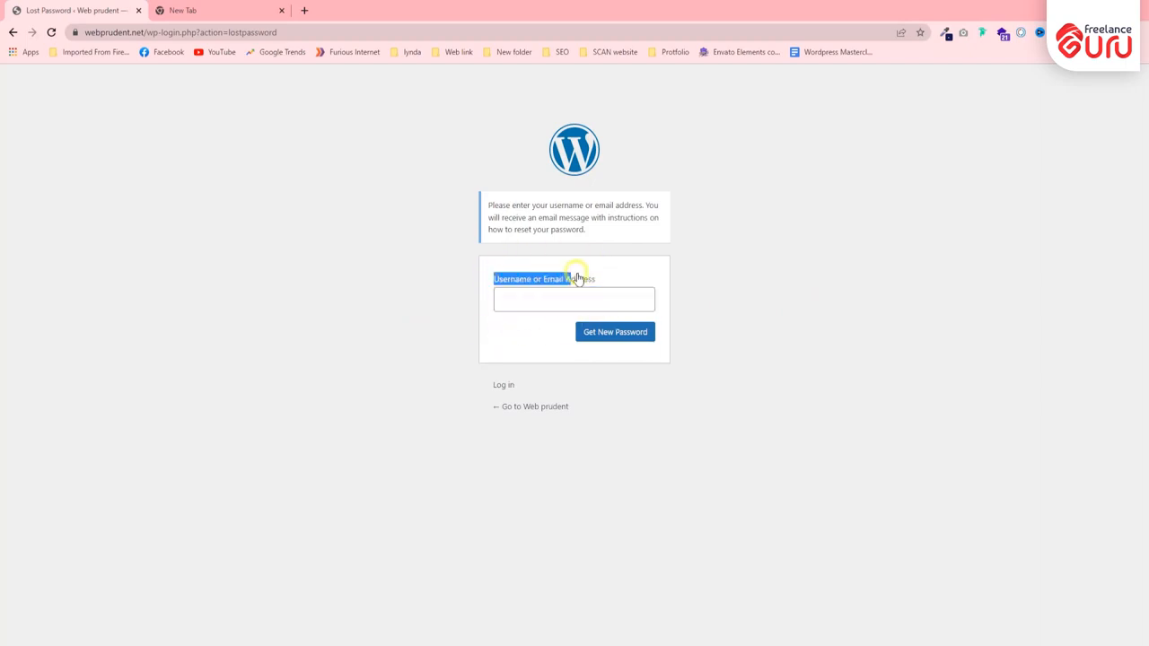
left_click(532, 300)
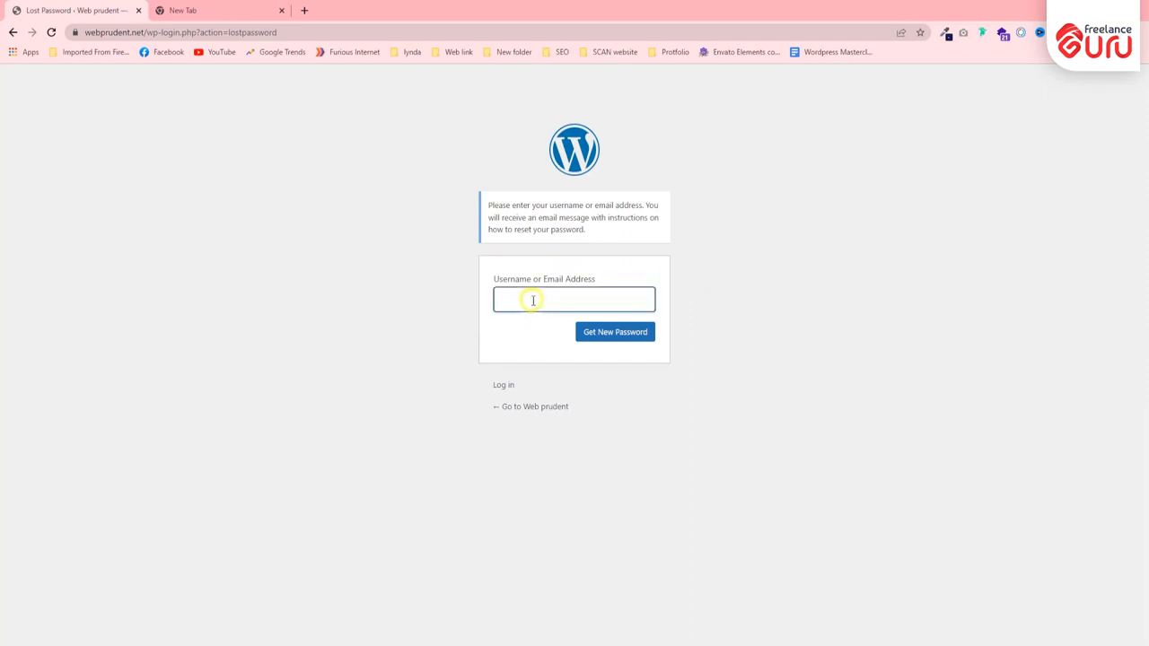
left_click(18, 30)
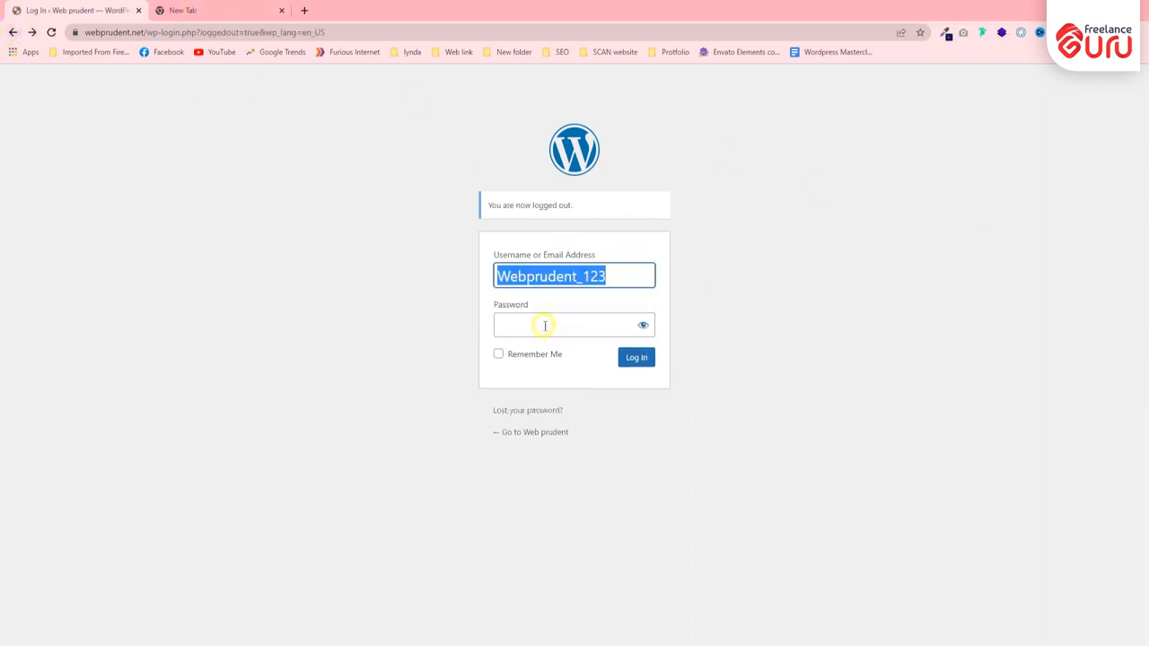
- Log back in with the account password and copy the administrator's email address from the Users list
left_click(545, 326)
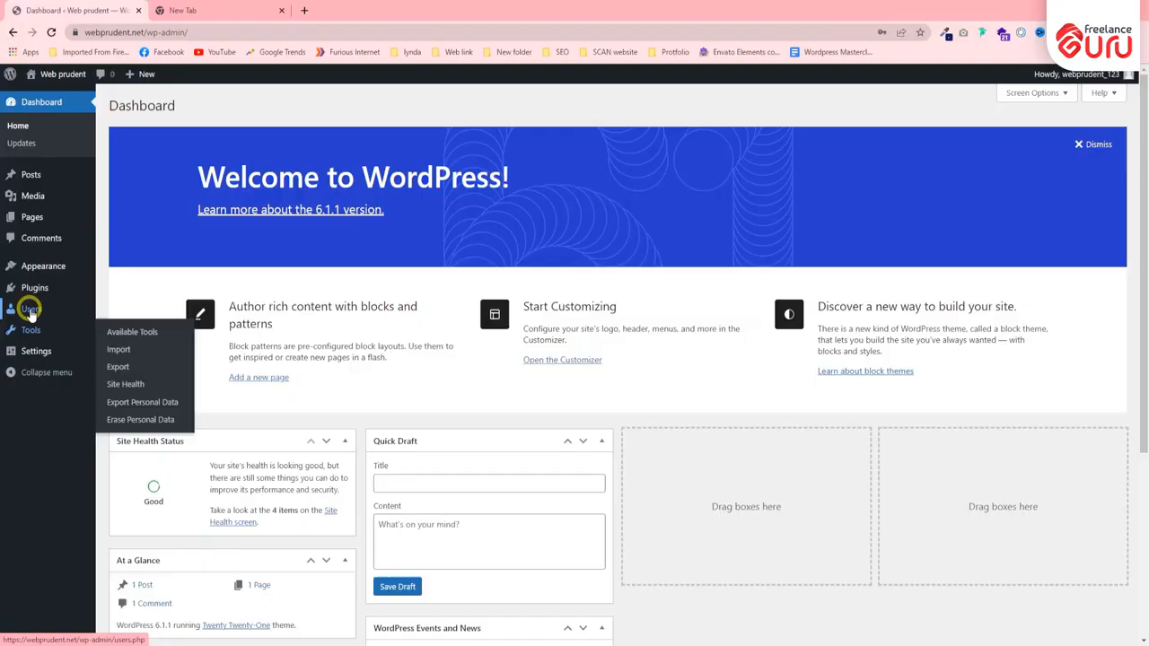
mouse_move(31, 309)
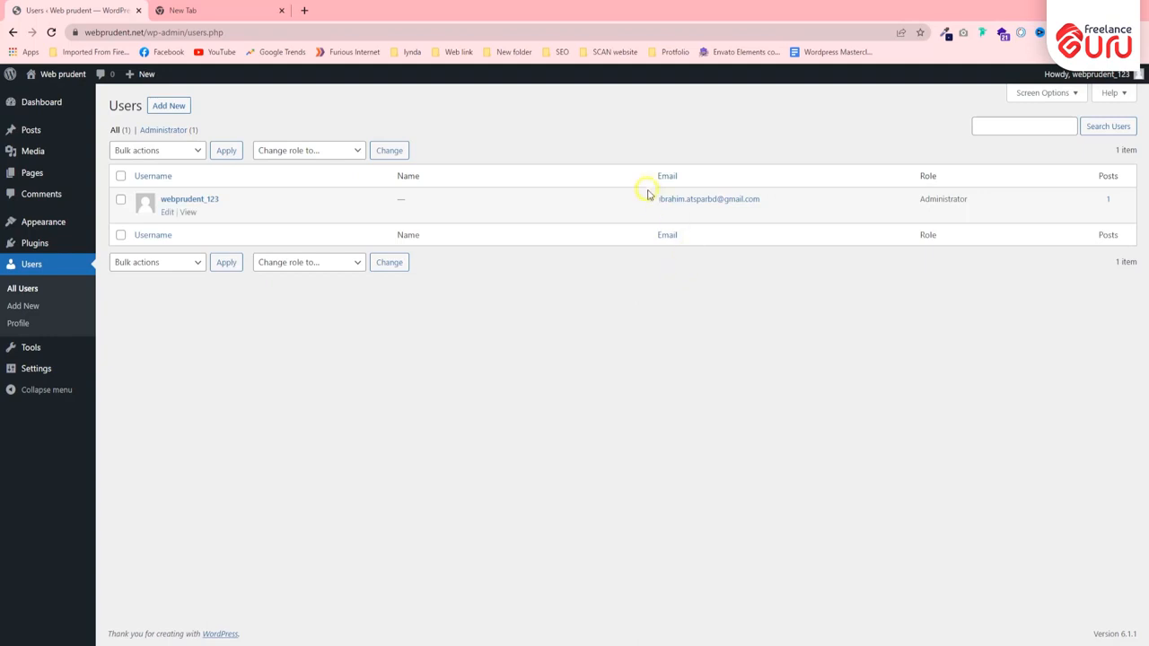
left_click_drag(642, 202, 778, 203)
right_click(744, 205)
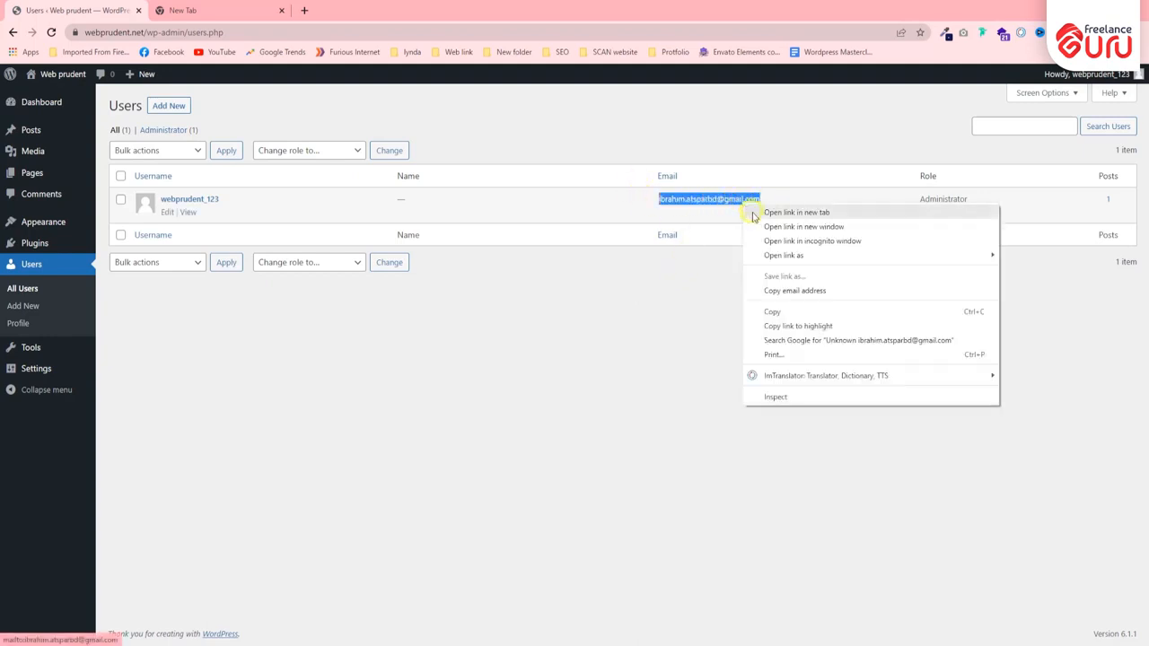
left_click(780, 314)
left_click(780, 313)
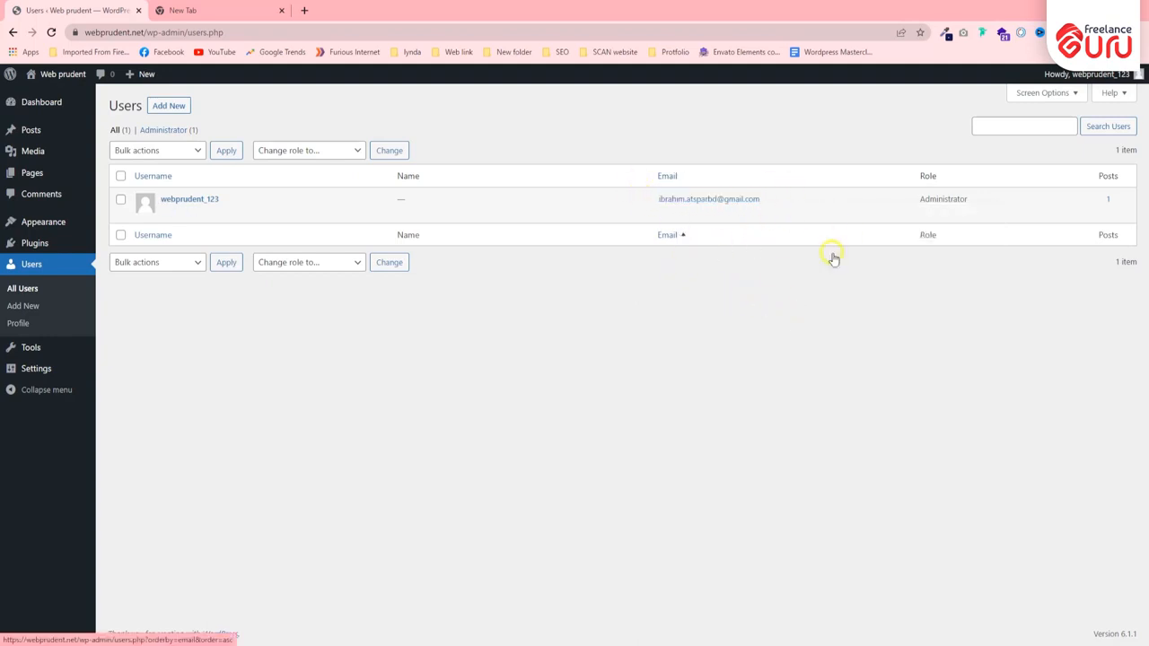
- Log out of the administrator account and open the lost-password form from the login page
mouse_move(1086, 76)
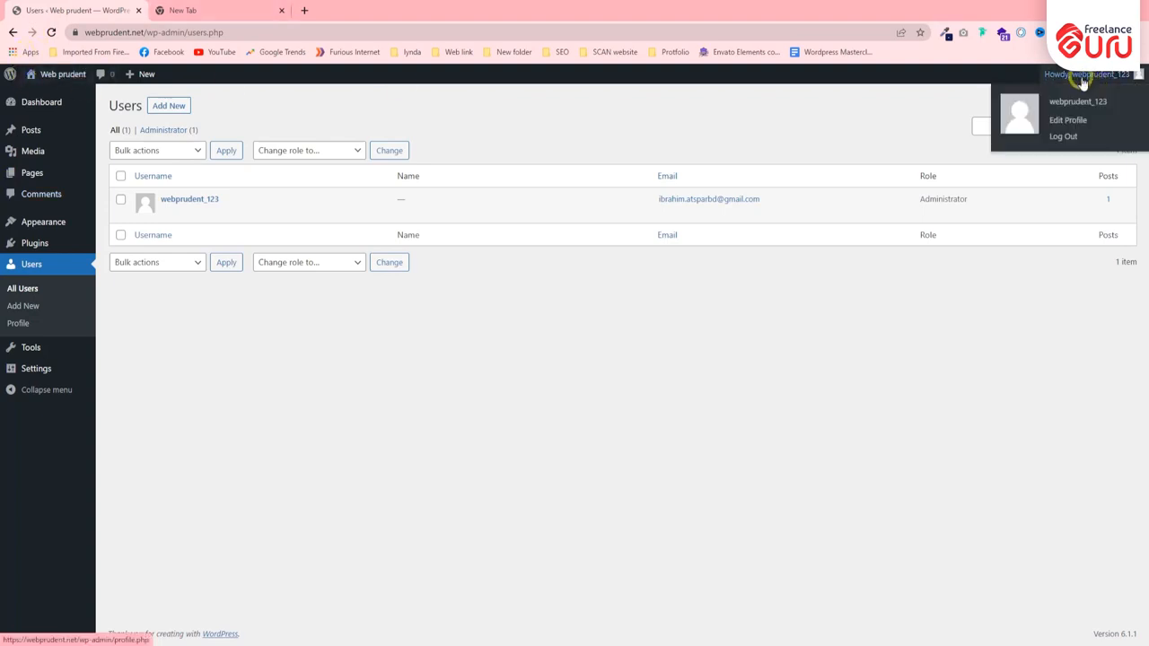
left_click(1066, 134)
left_click(586, 271)
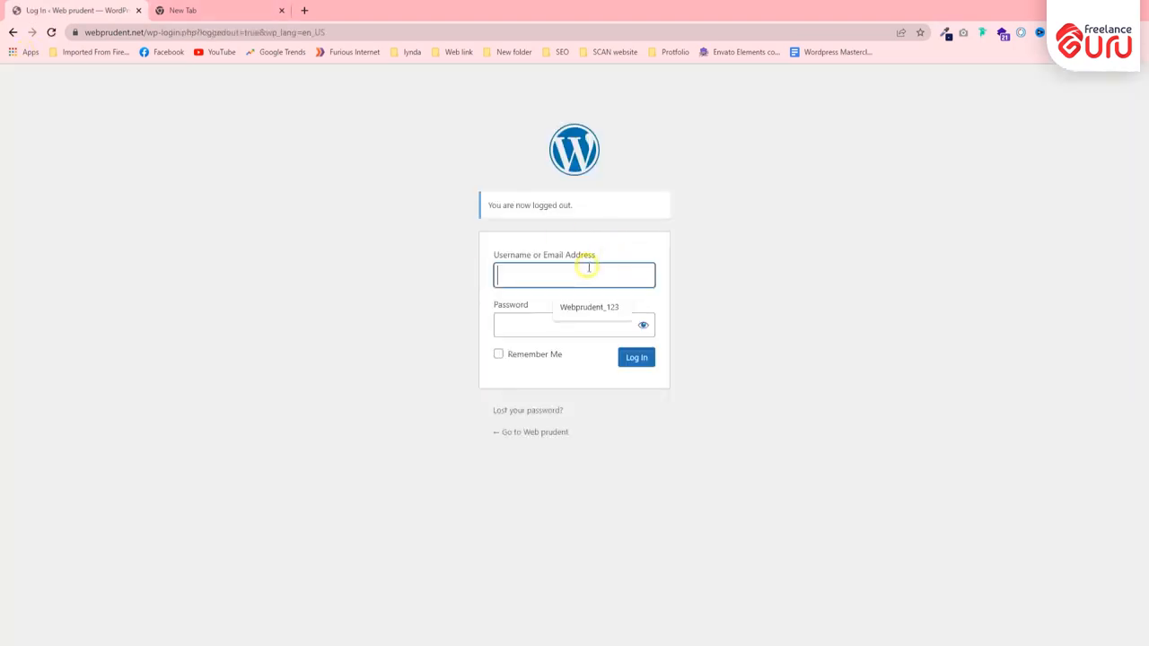
left_click(591, 308)
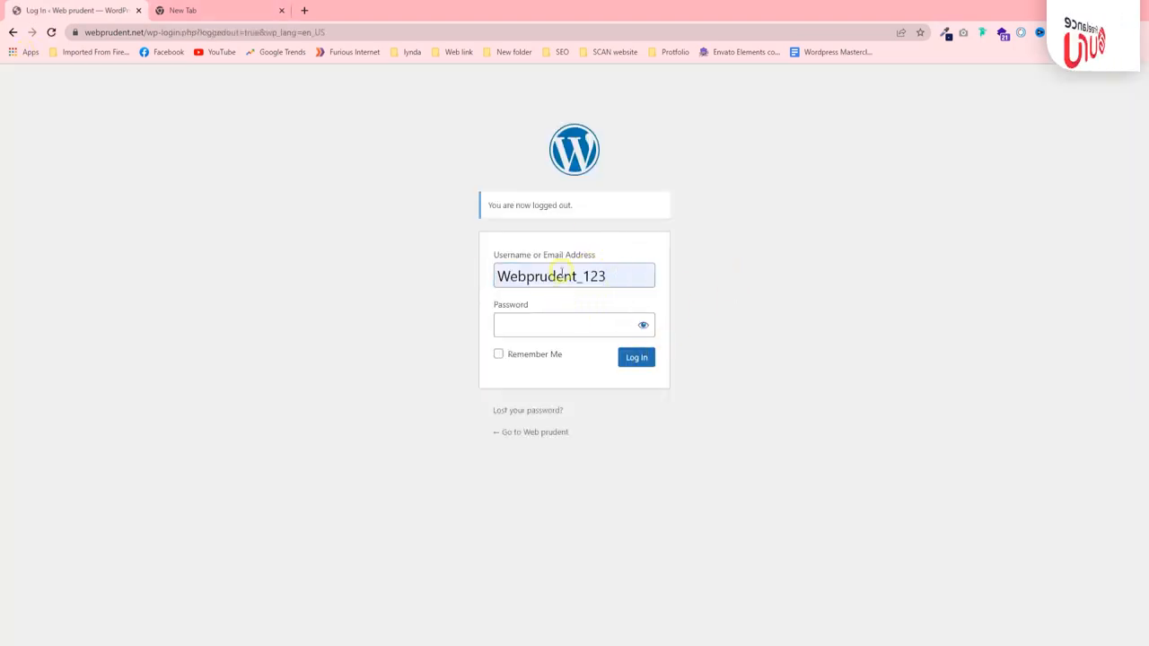
left_click(512, 410)
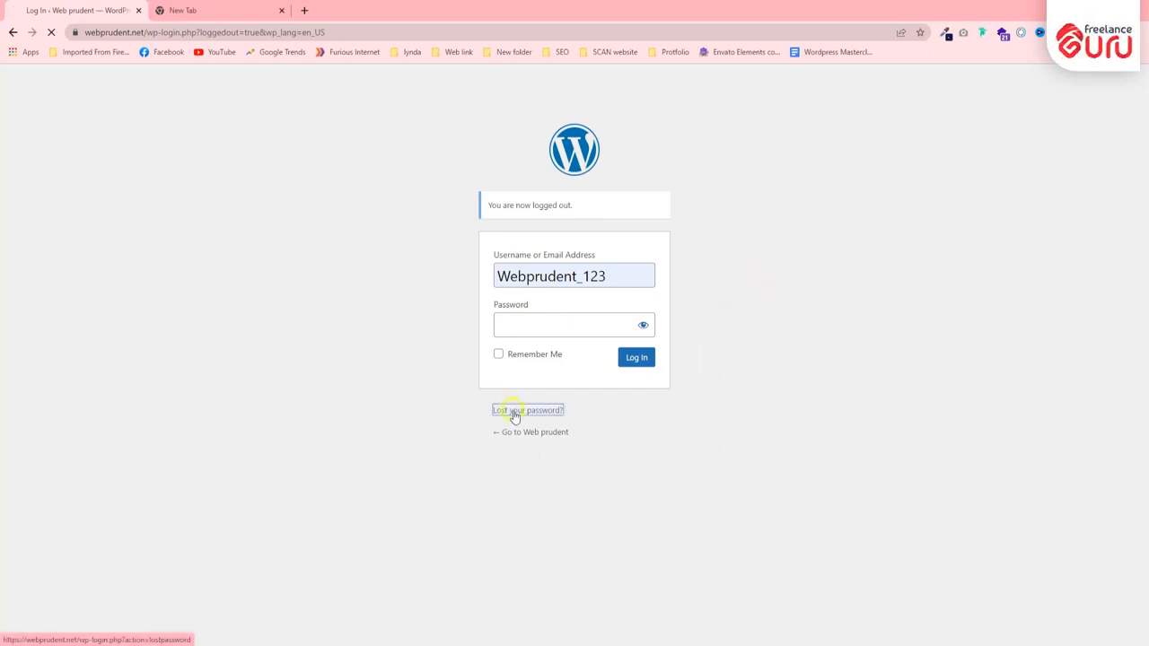
- Paste the copied email address into the lost-password form and request a new password
right_click(529, 302)
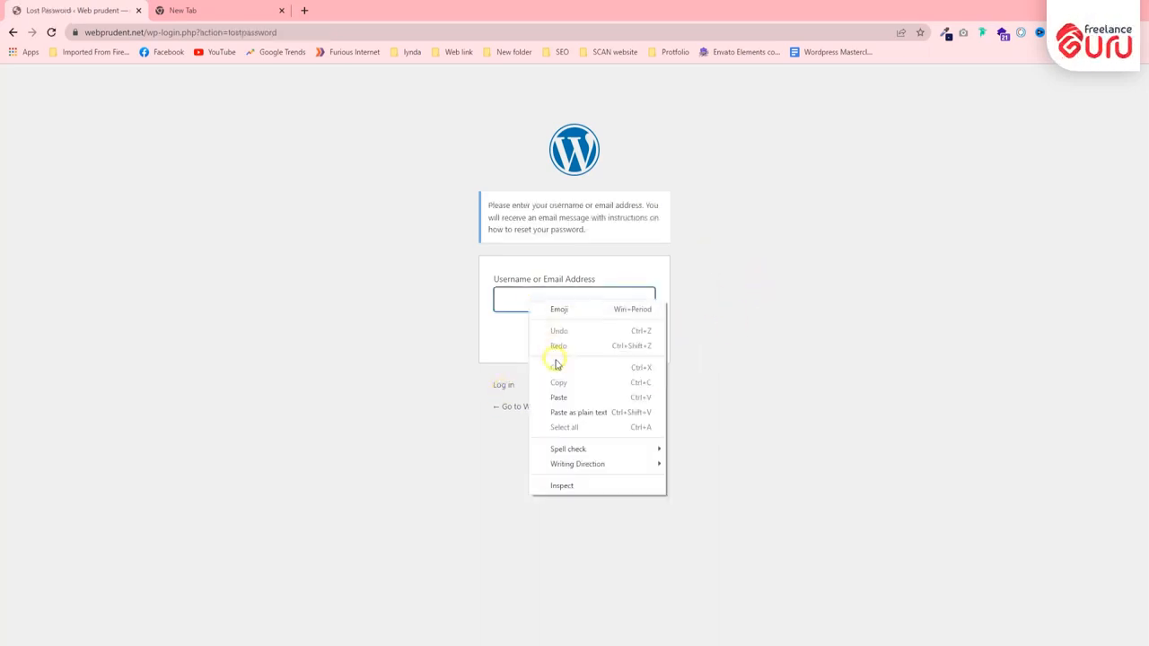
left_click(567, 398)
triple_click(567, 300)
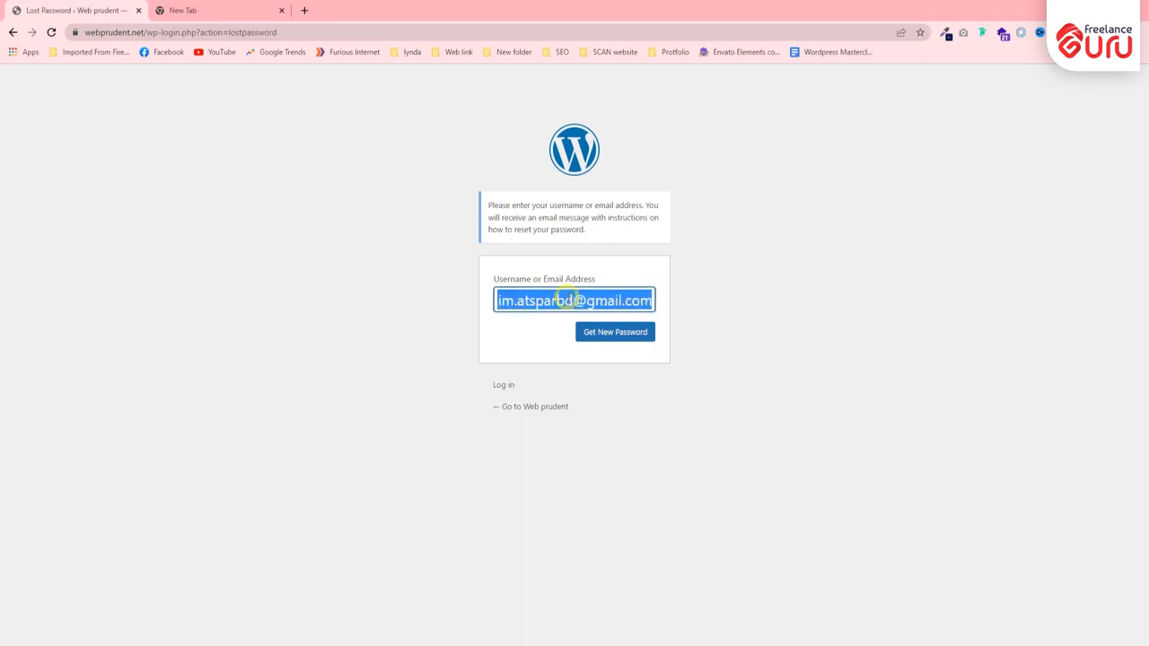
left_click(644, 332)
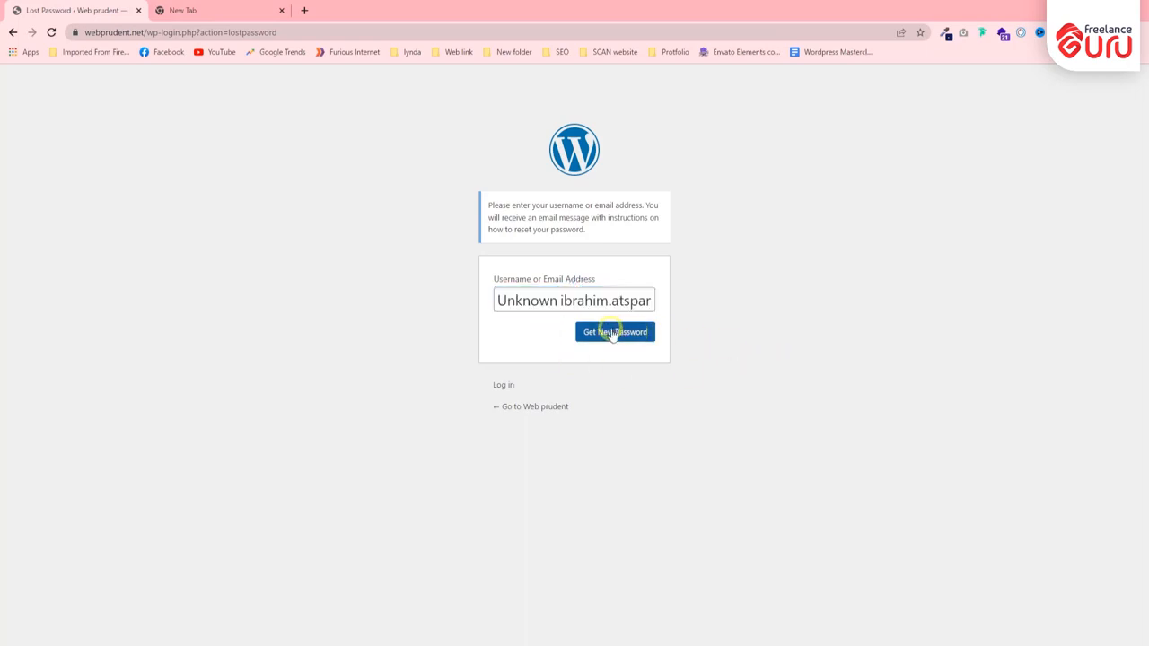
- Remove the word "Unknown" in front of the email address and submit the password reset request again
left_click_drag(564, 351, 329, 355)
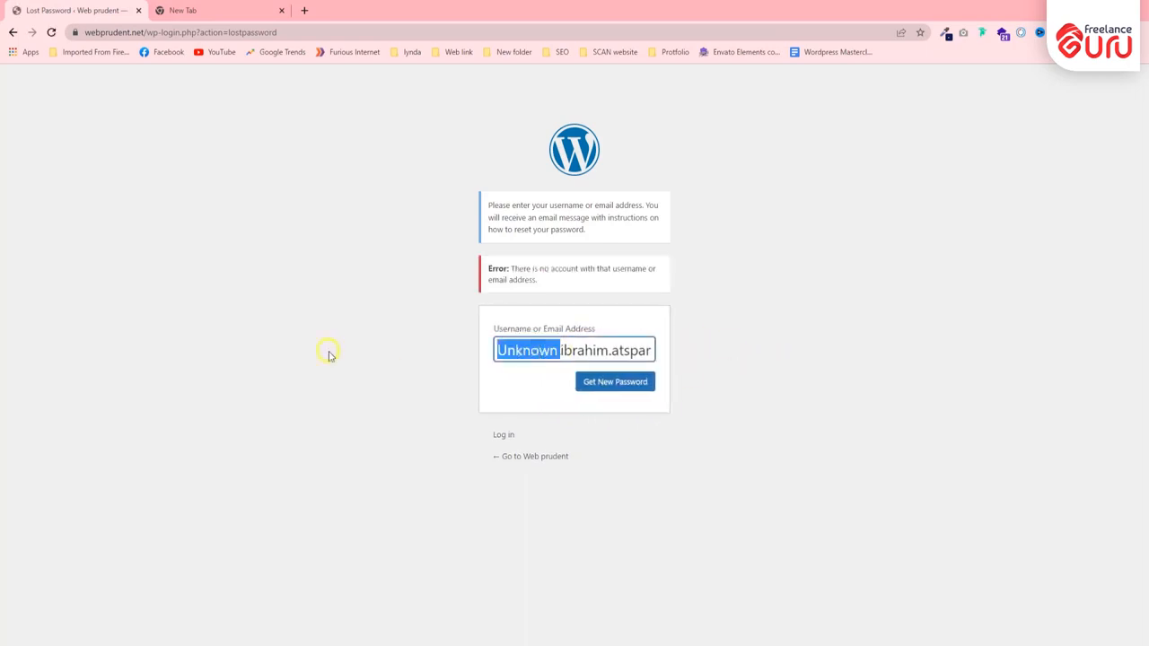
key("BackSpace")
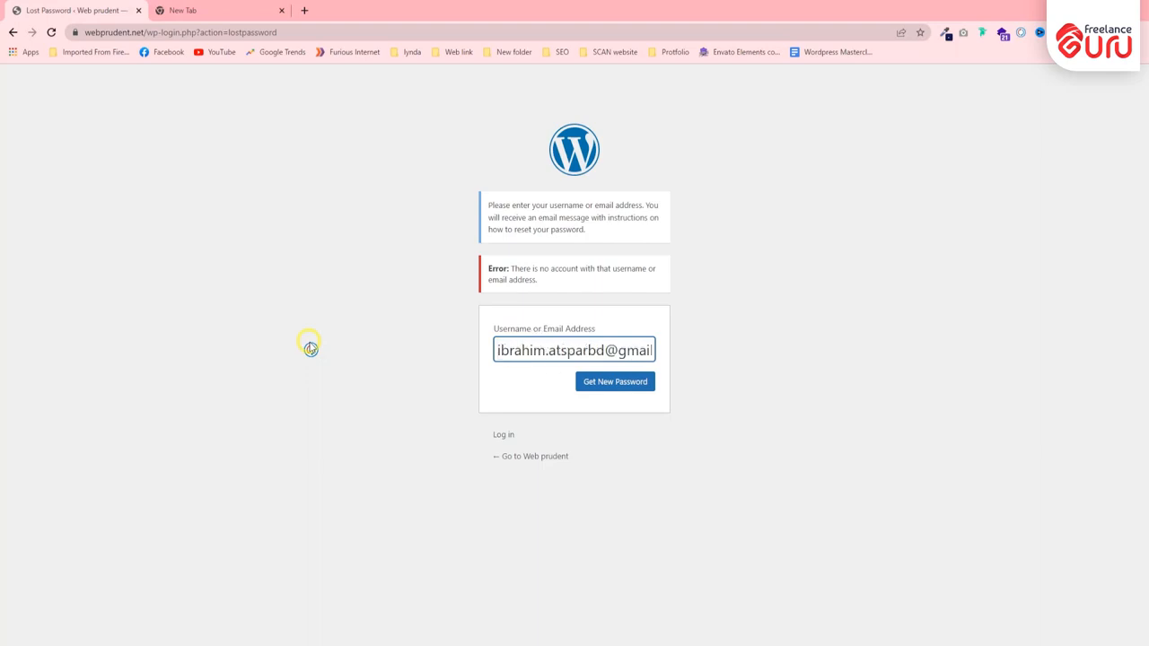
left_click(595, 381)
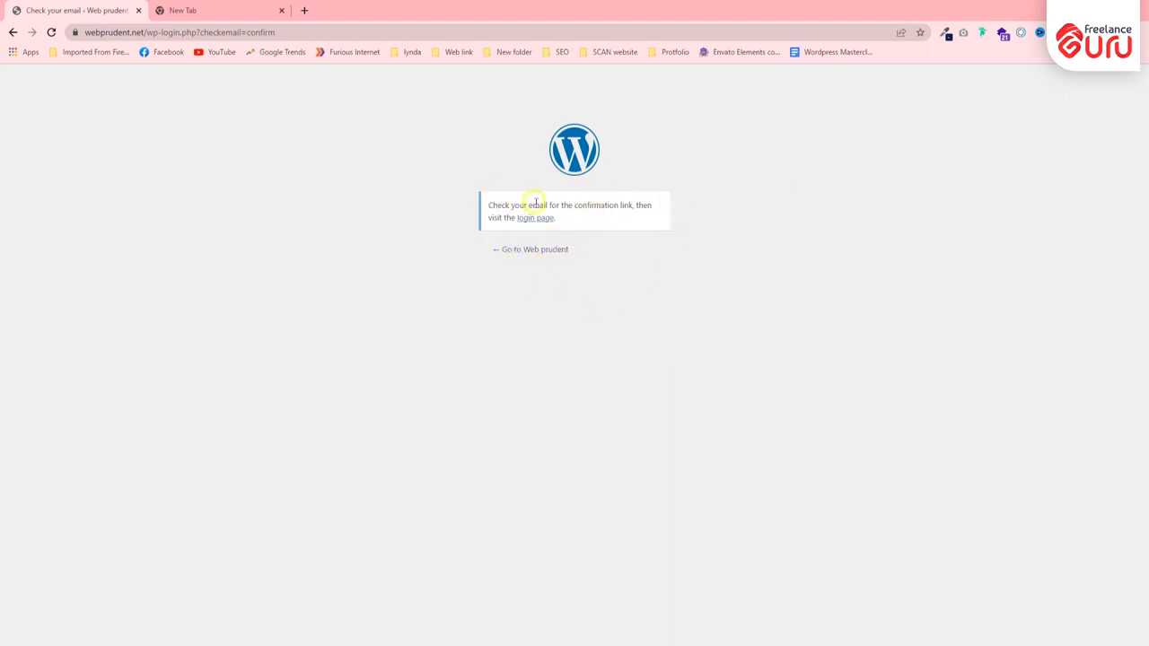
- Switch to Gmail in the second browser tab, open the "[Web prudent] Password Reset" email, and check its site name and username
left_click(175, 10)
left_click(1032, 82)
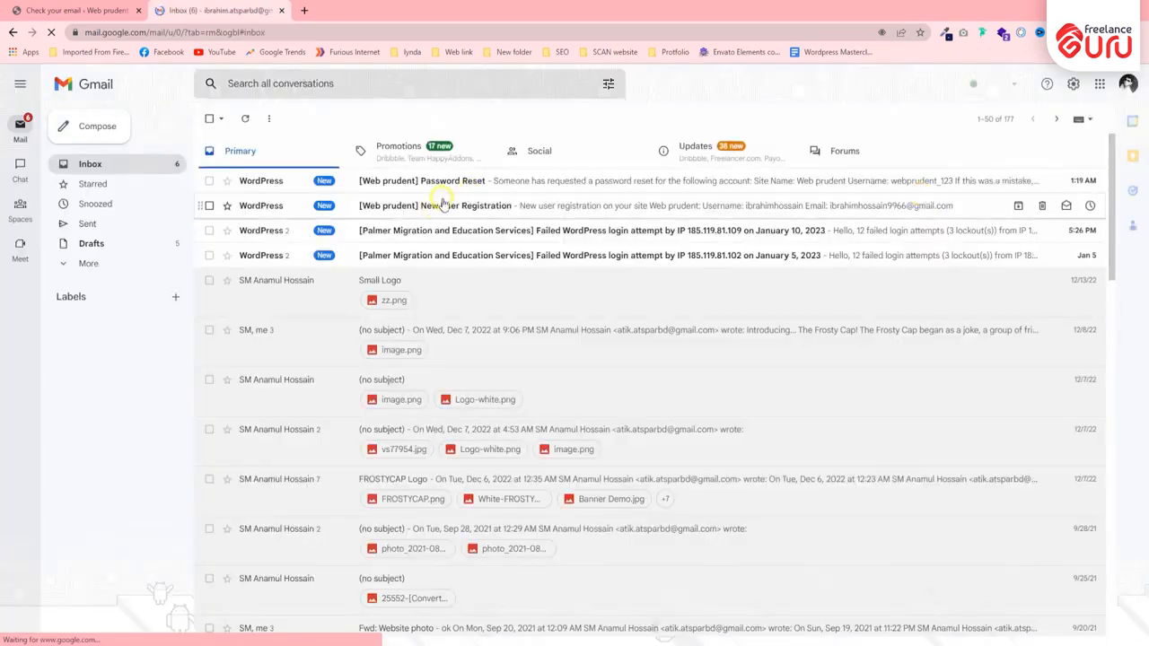
left_click(447, 184)
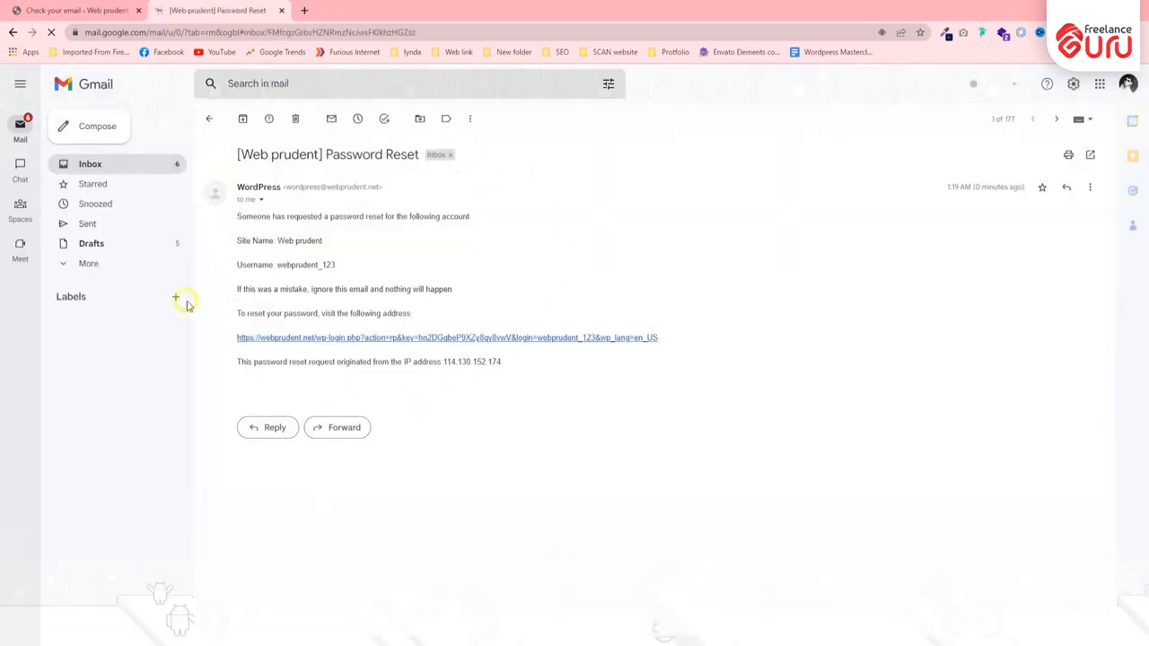
left_click_drag(278, 240, 359, 243)
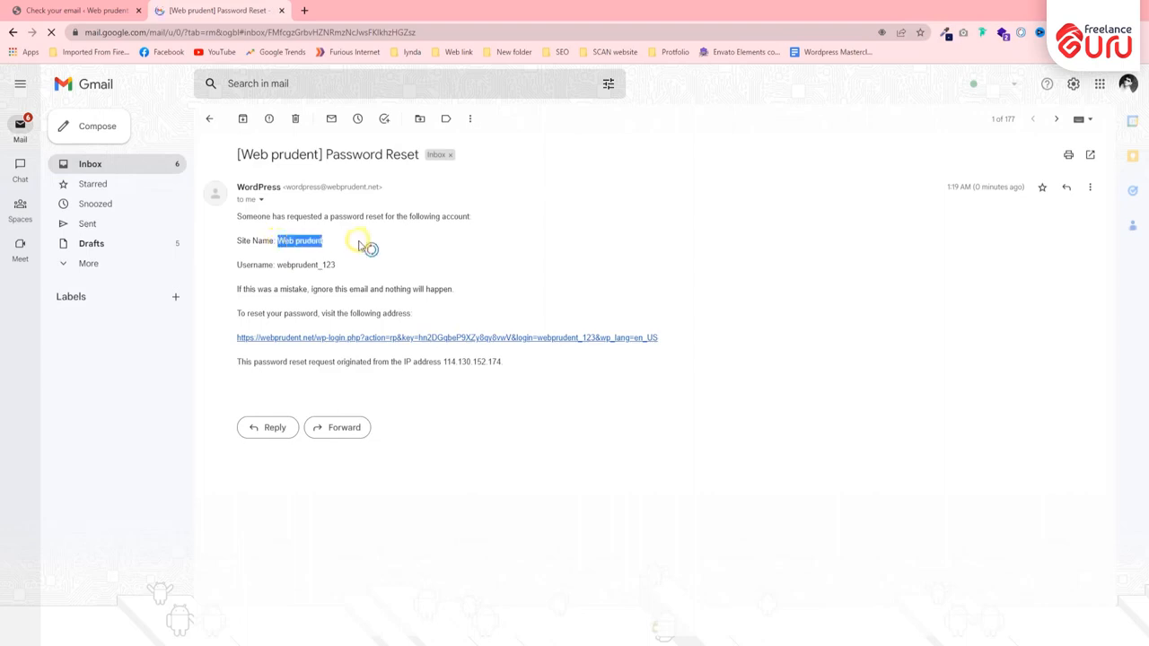
left_click(333, 239)
left_click_drag(277, 265, 351, 266)
left_click(349, 270)
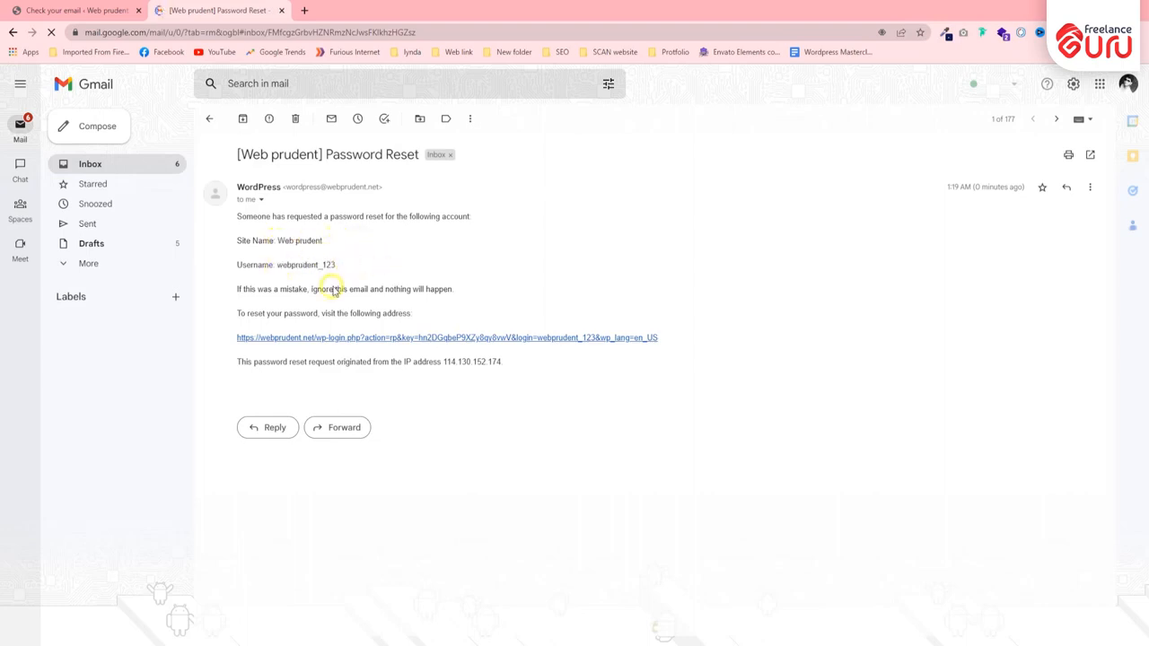
- Follow the reset link in the email, copy the generated new password, and save it for the account
left_click(377, 342)
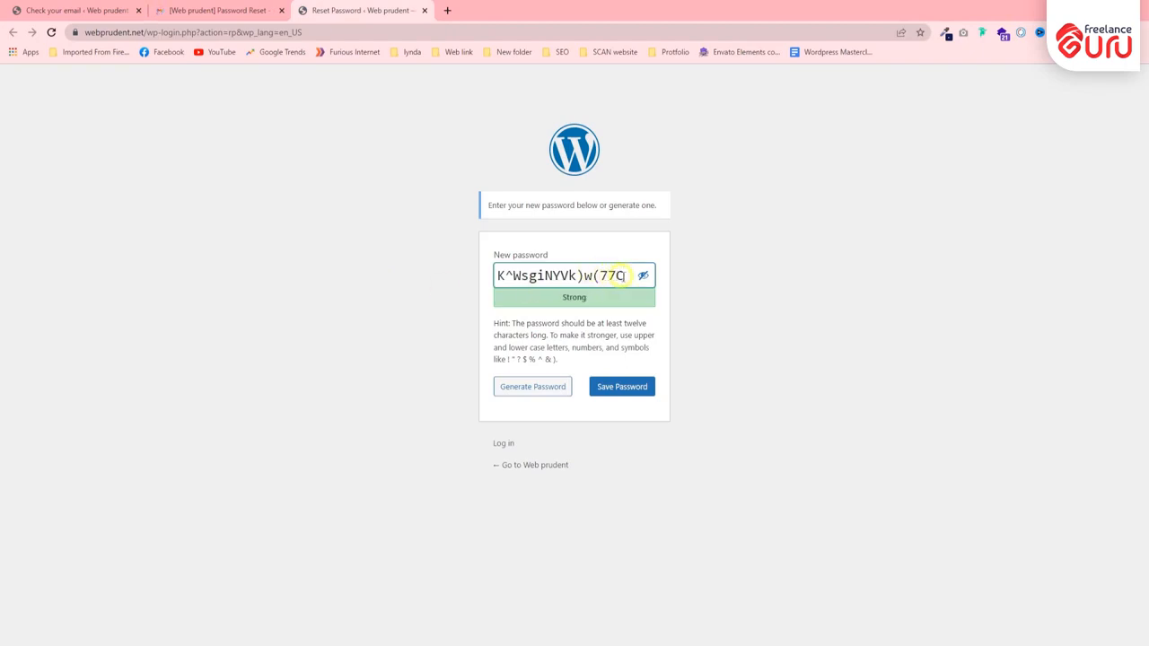
left_click_drag(619, 276, 487, 275)
right_click(524, 274)
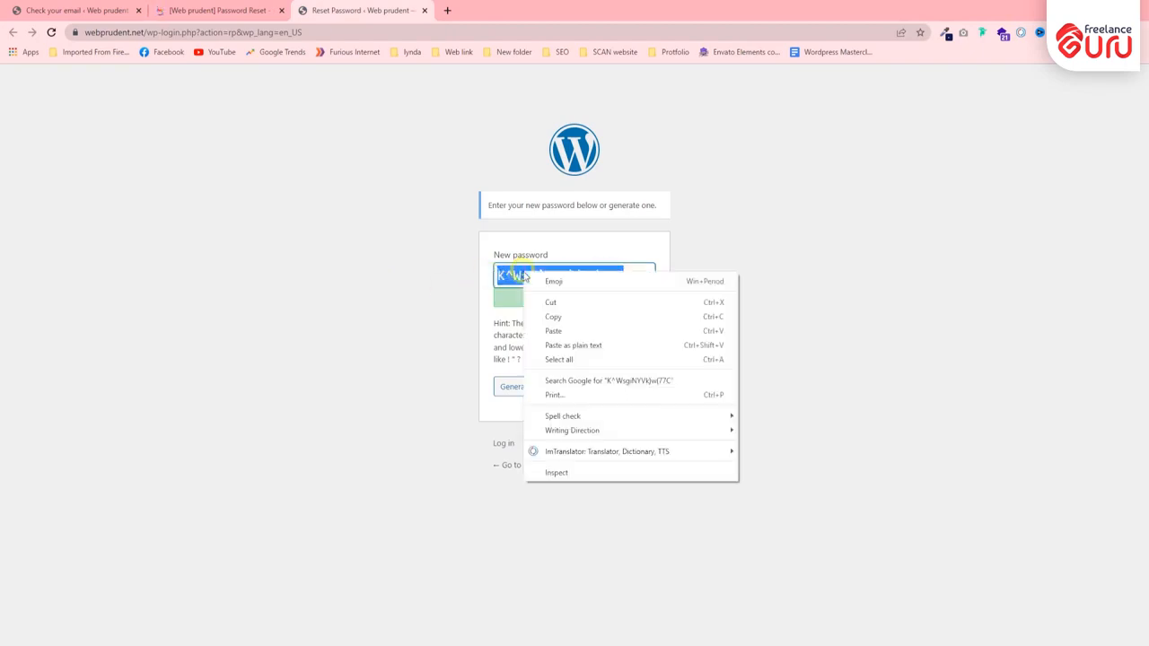
left_click(539, 318)
left_click(614, 391)
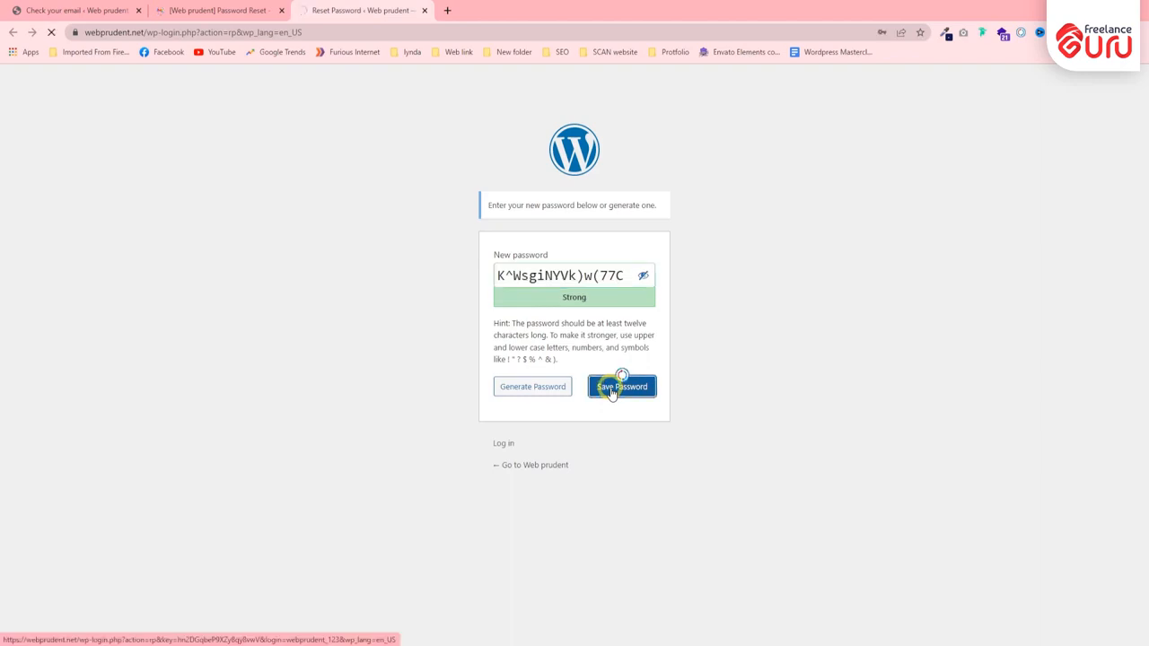
- Go to the Web prudent site from the password reset page and close the Gmail tab
left_click(497, 239)
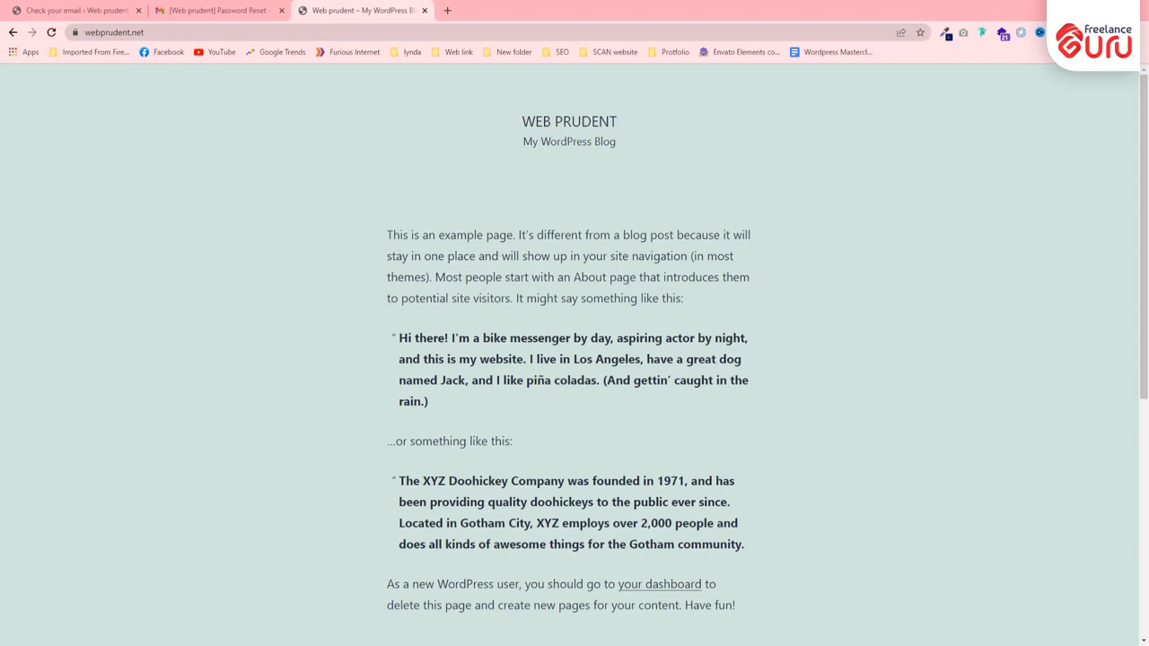
left_click(220, 10)
left_click(281, 10)
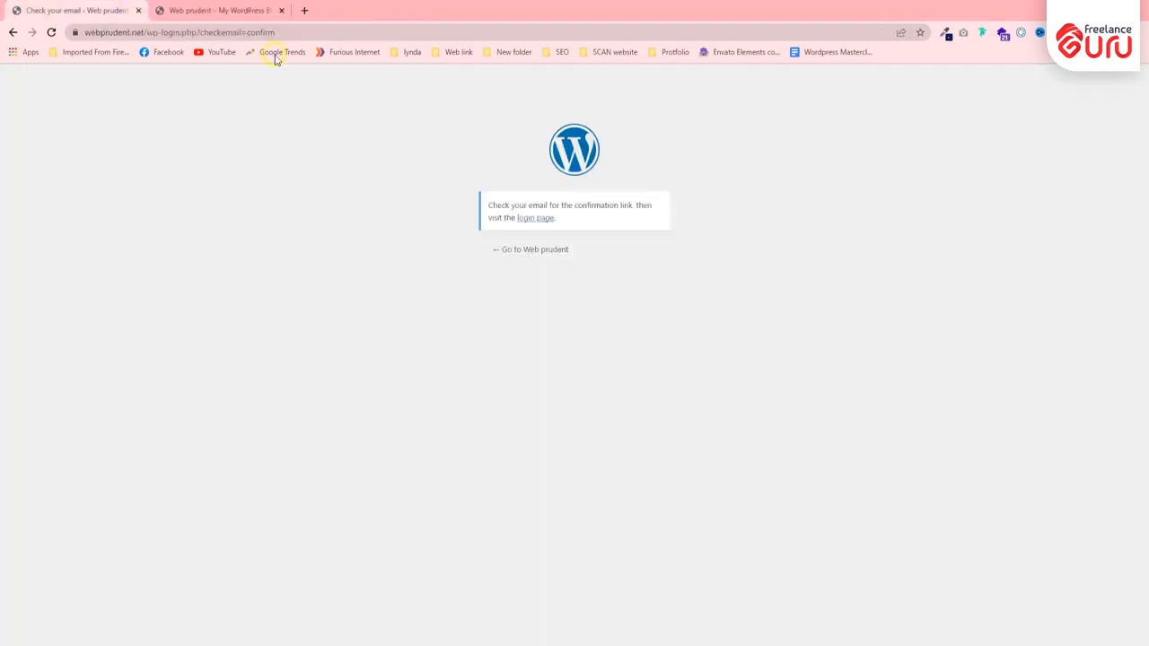
- Go to the Web prudent site from the email confirmation page and open its wp-admin login page
left_click(516, 249)
left_click(179, 32)
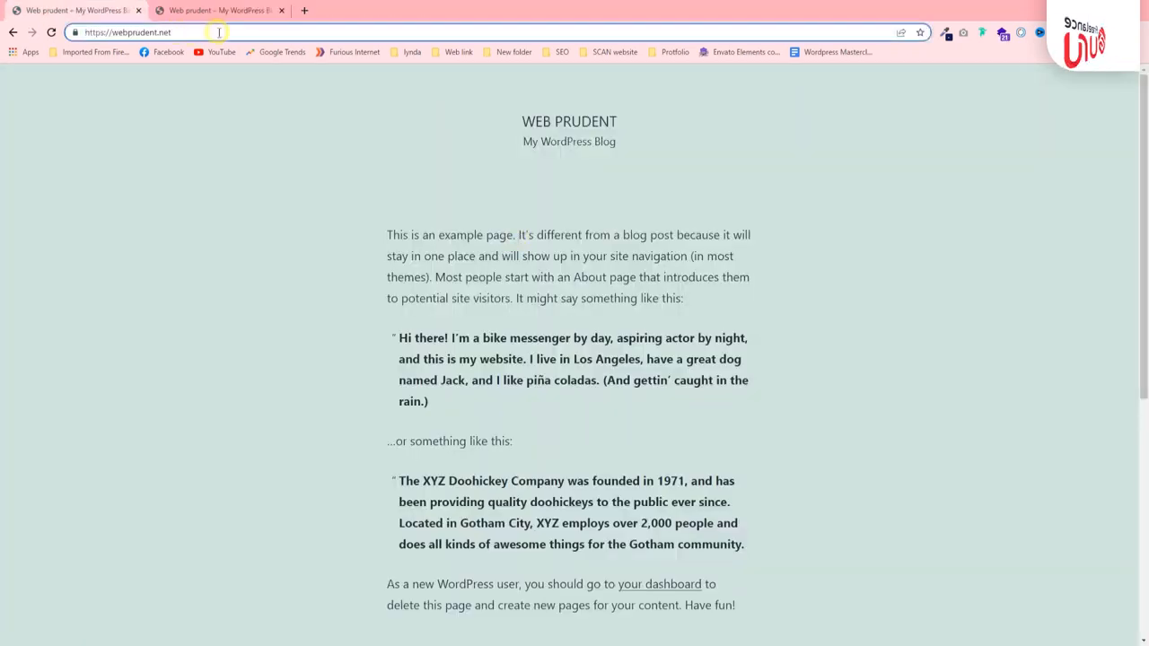
left_click(218, 32)
type("wp")
key("Return")
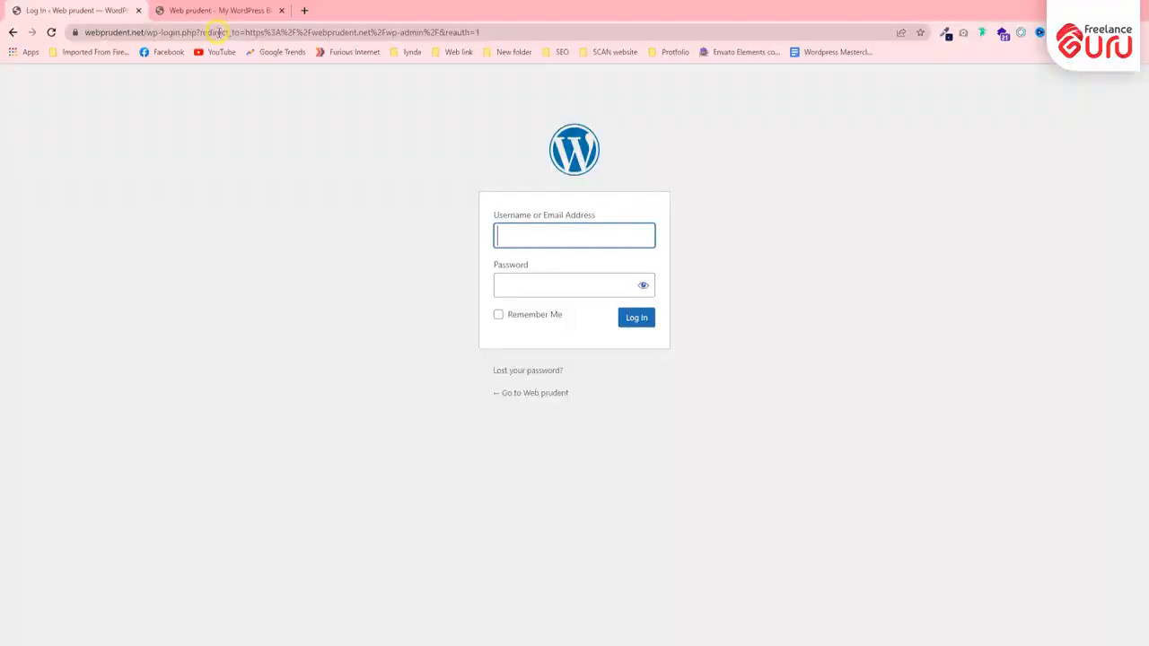
- Log in with the saved administrator username and the newly copied account password
left_click(527, 227)
left_click(588, 267)
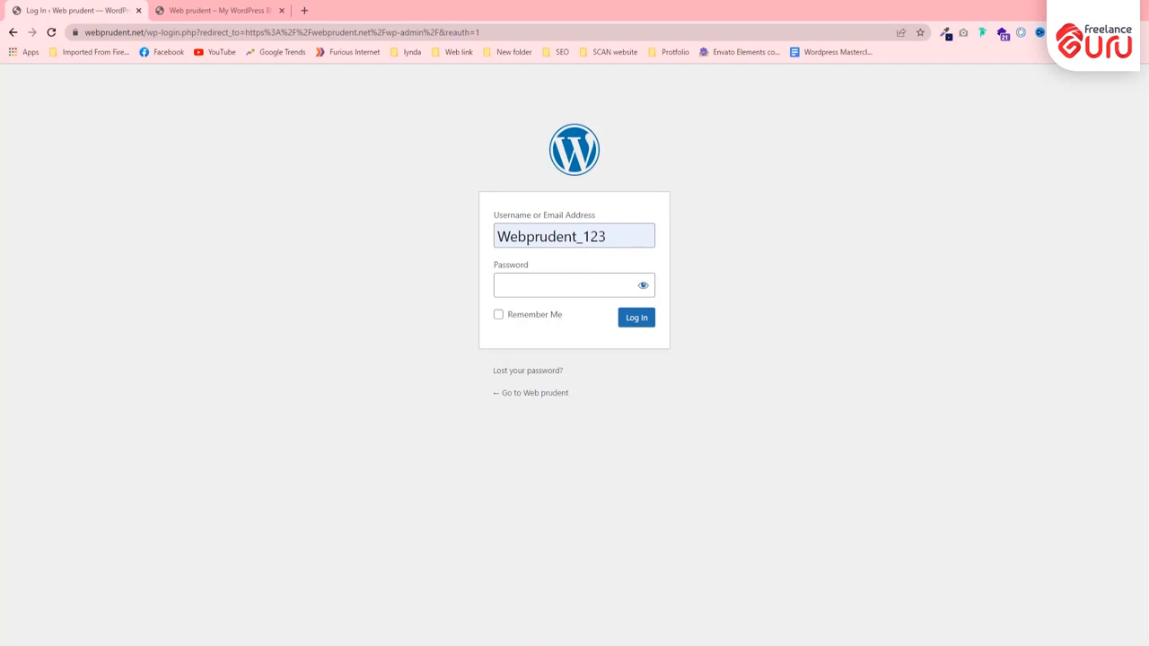
left_click(559, 286)
key("ctrl+v")
left_click(637, 318)
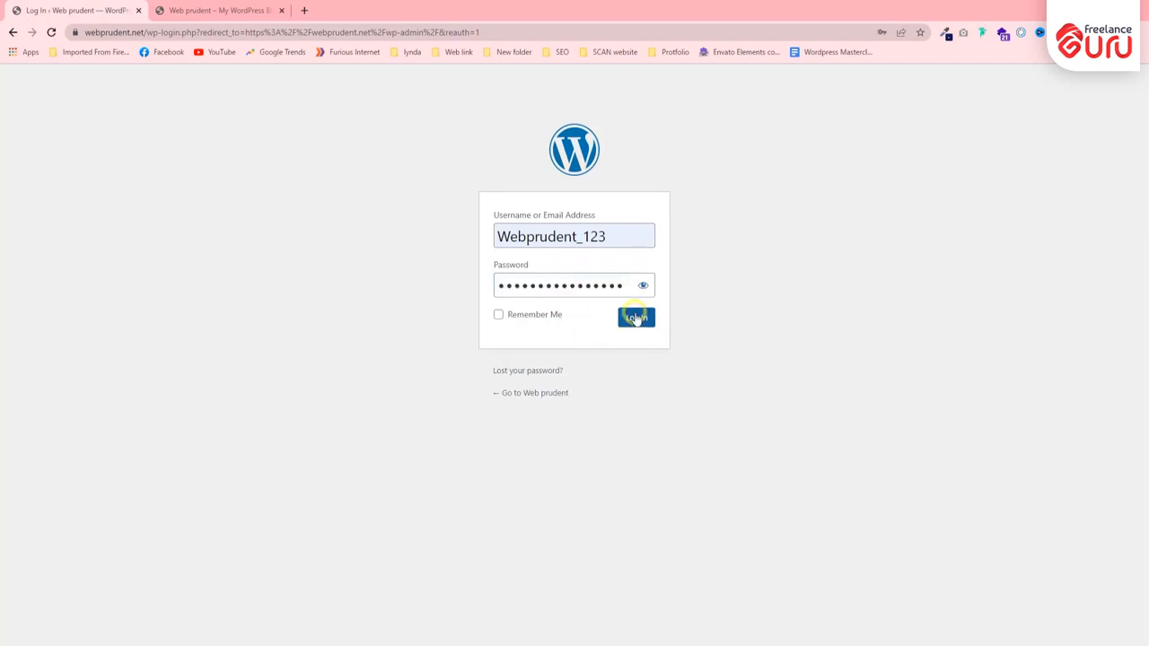